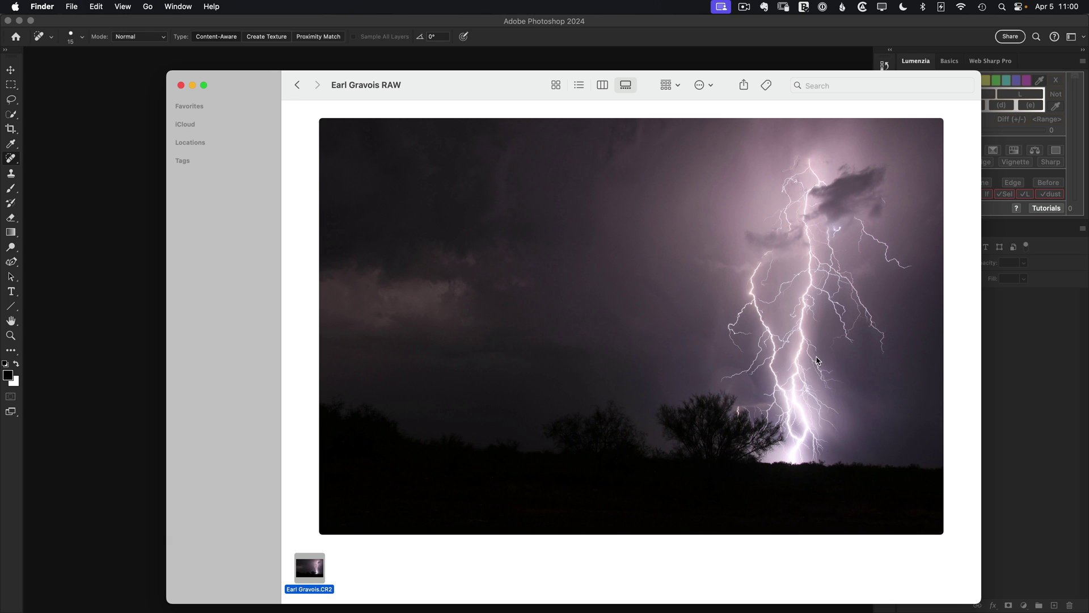
pyautogui.moveTo(311, 566); pyautogui.dragTo(111, 413)
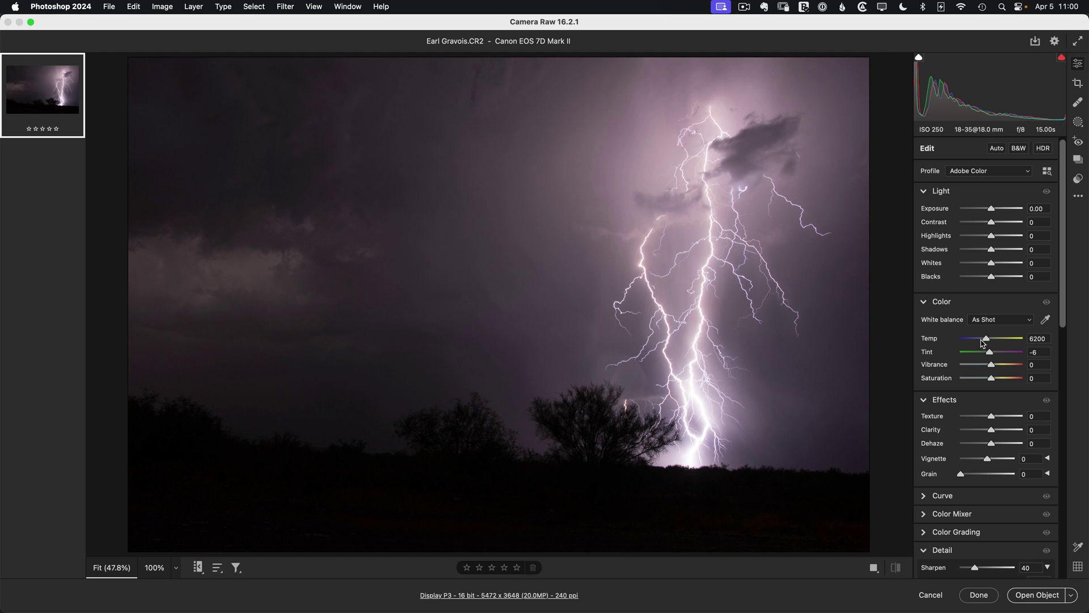
# - Set white balance to Temp 4800, Tint -13 and Calibration Blue Primary Saturation to +33
pyautogui.moveTo(986, 340)
pyautogui.mouseDown()
pyautogui.moveTo(977, 342)
pyautogui.moveTo(988, 355)
pyautogui.mouseUp()
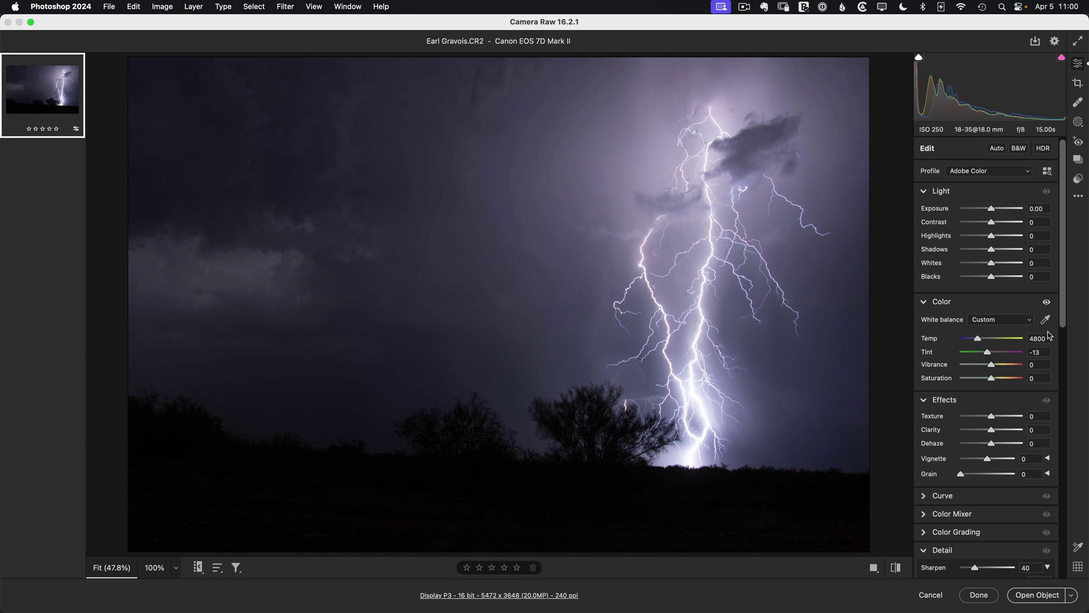
pyautogui.moveTo(1065, 319); pyautogui.dragTo(1076, 575)
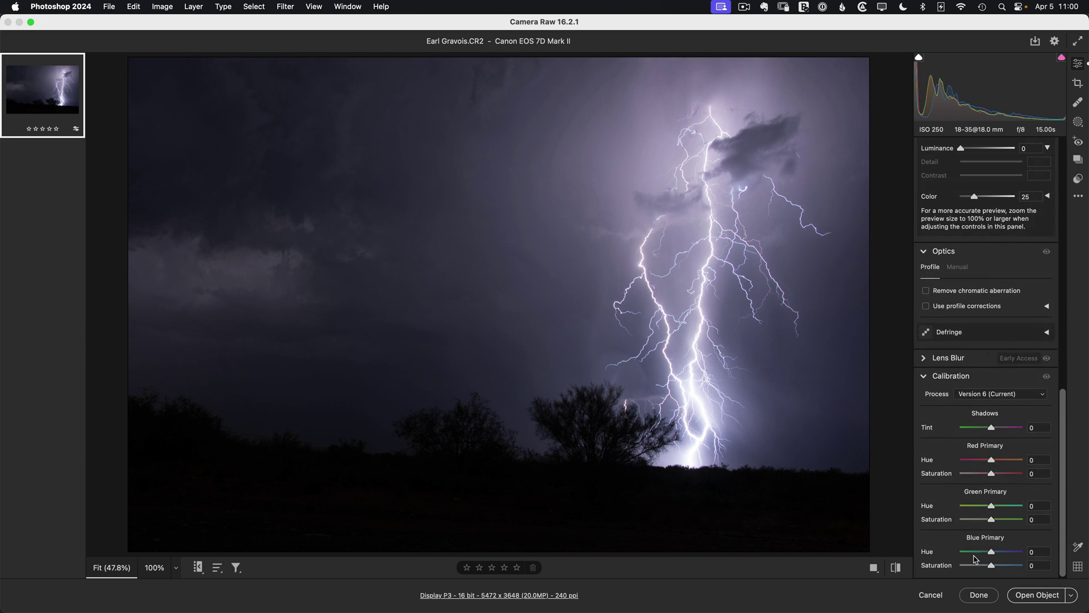
pyautogui.moveTo(990, 566); pyautogui.dragTo(1007, 569)
# - Set Exposure to -0.20 and Shadows to +50
pyautogui.moveTo(1063, 499); pyautogui.dragTo(1058, 192)
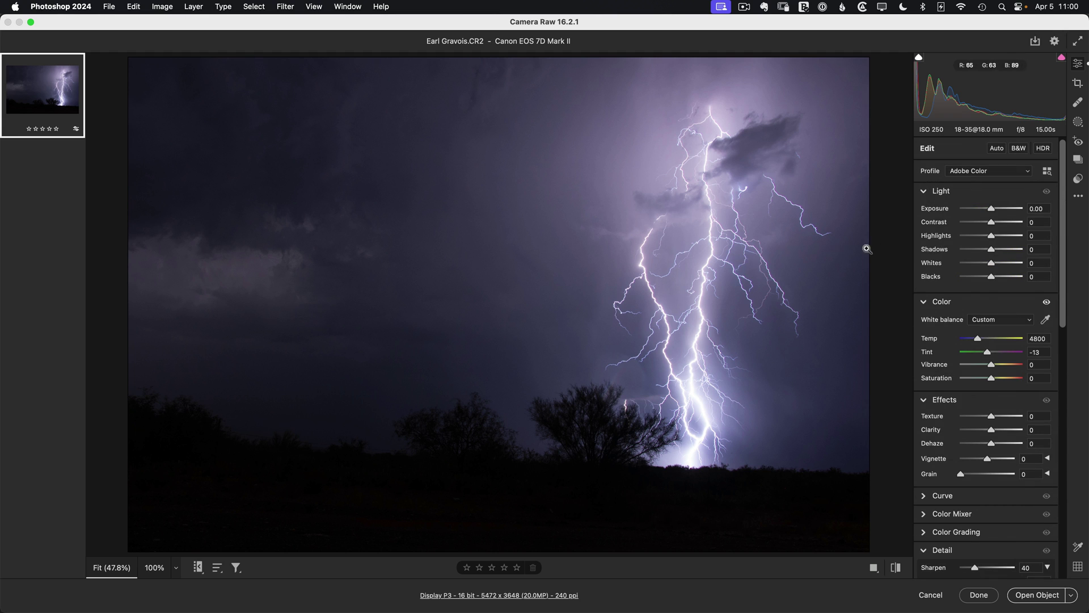
pyautogui.moveTo(991, 211); pyautogui.dragTo(990, 211)
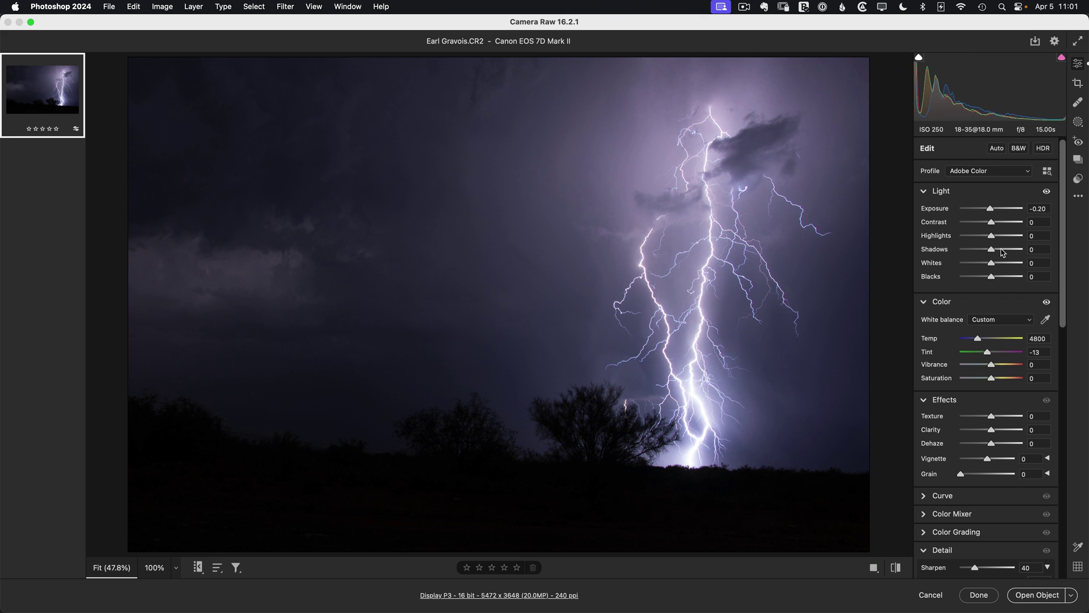
pyautogui.moveTo(992, 250); pyautogui.dragTo(1007, 251)
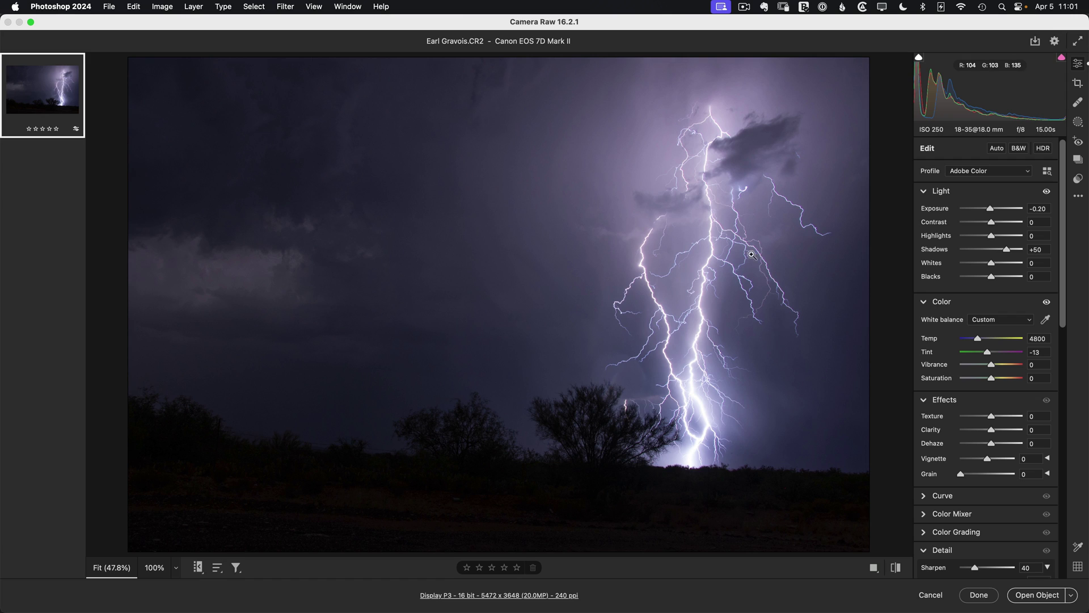
# - Zoom to 800% on the large bolt and enable Remove chromatic aberration in Optics
pyautogui.click(739, 248)
pyautogui.click(739, 247)
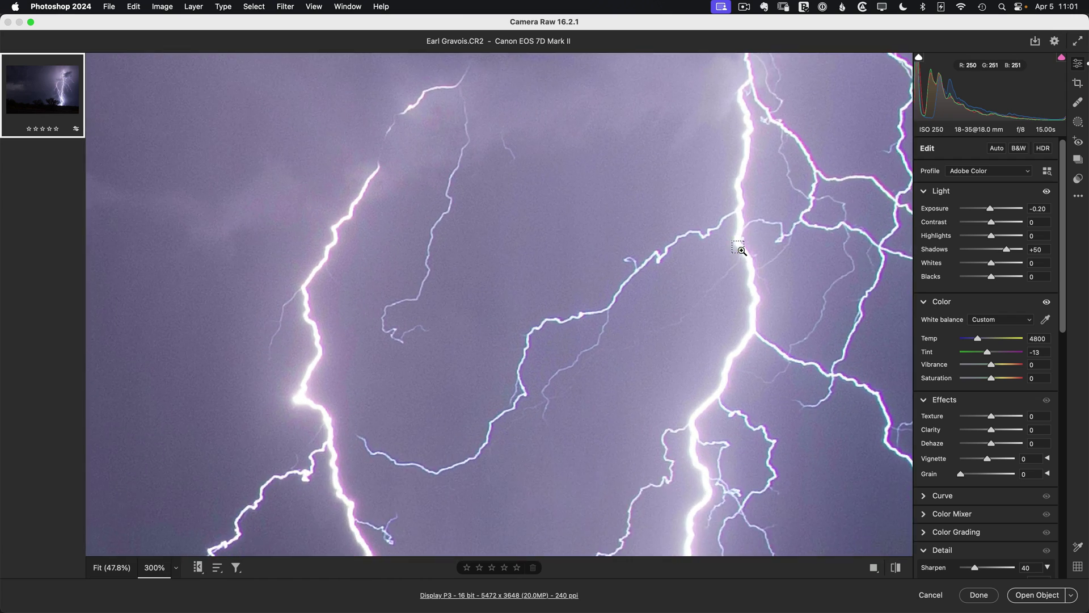
pyautogui.click(739, 248)
pyautogui.click(739, 248)
pyautogui.click(739, 248)
pyautogui.moveTo(820, 262); pyautogui.dragTo(578, 370)
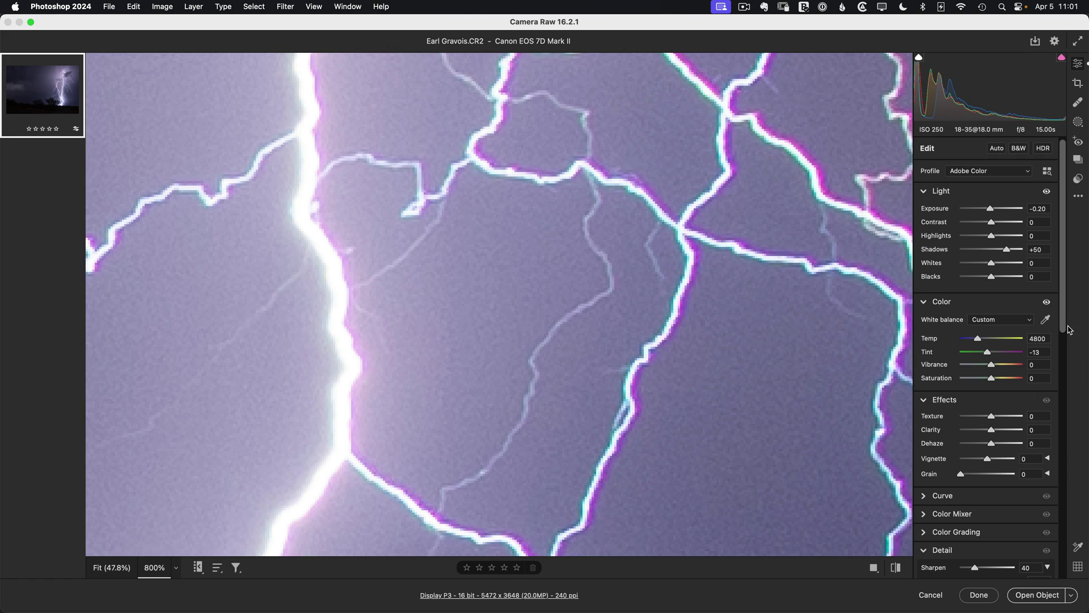
pyautogui.moveTo(1063, 324); pyautogui.dragTo(1058, 548)
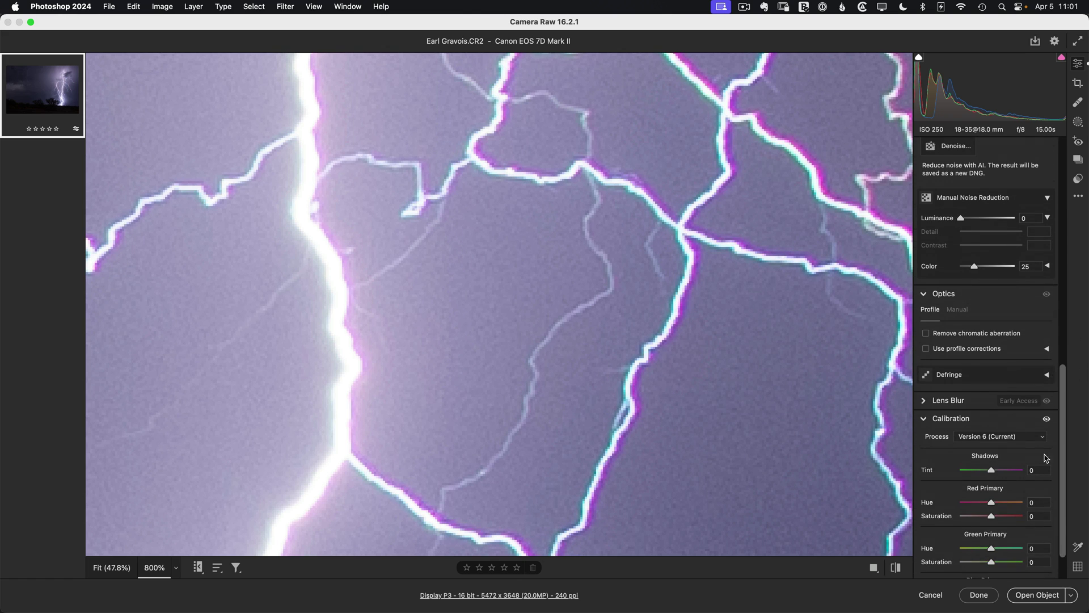
pyautogui.click(955, 335)
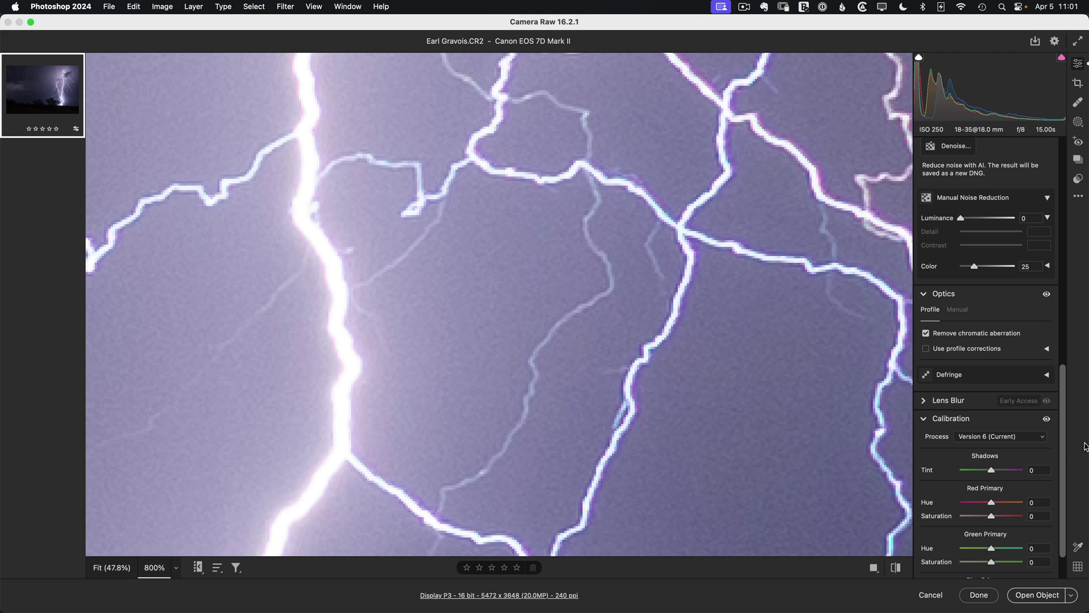
# - Lower the Sharpen Radius to 0.5 in the Detail panel
pyautogui.moveTo(1065, 452); pyautogui.dragTo(1064, 417)
pyautogui.scroll(5, 939, 270)
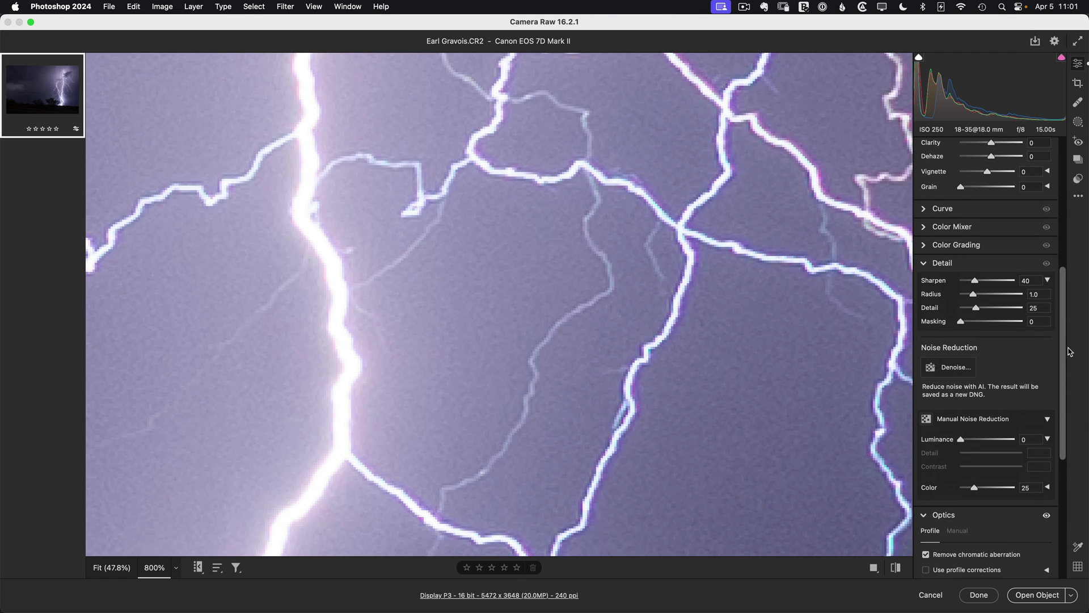
pyautogui.click(1048, 282)
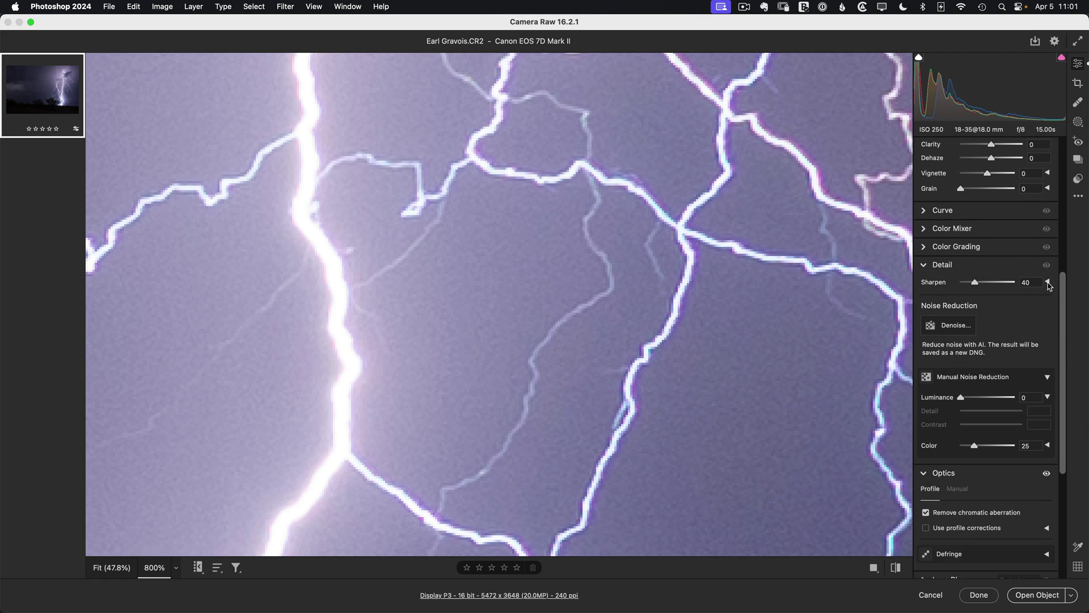
pyautogui.click(1048, 282)
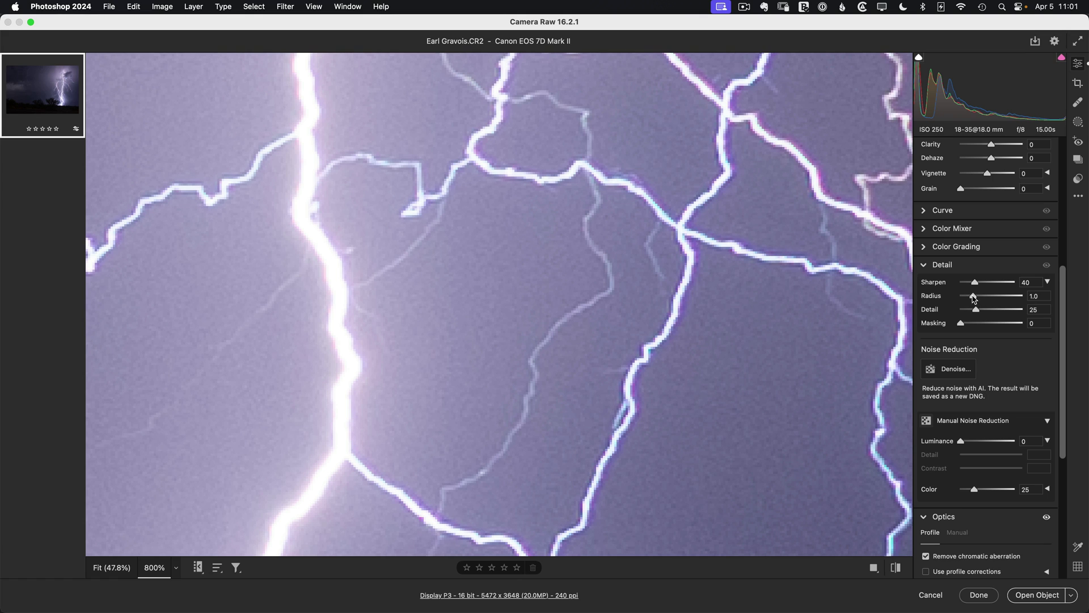
pyautogui.moveTo(974, 299); pyautogui.dragTo(951, 300)
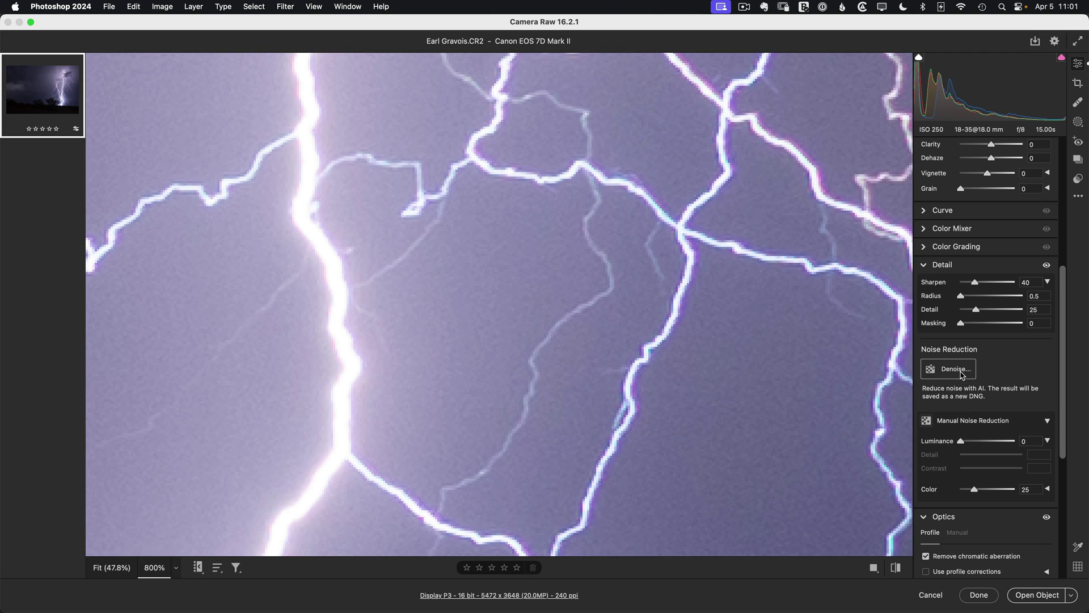
pyautogui.click(961, 373)
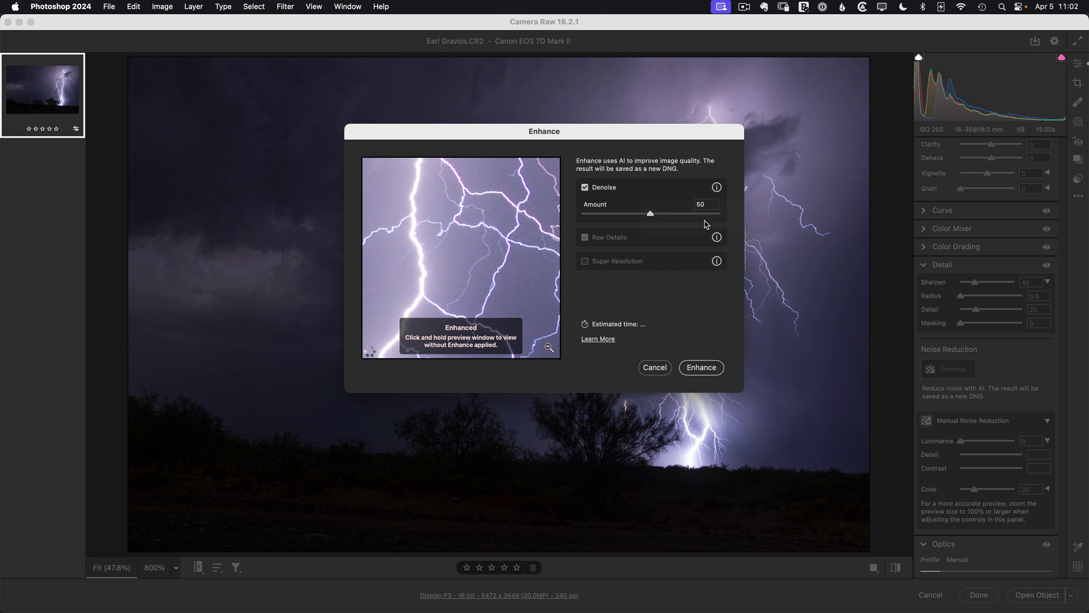
pyautogui.click(700, 368)
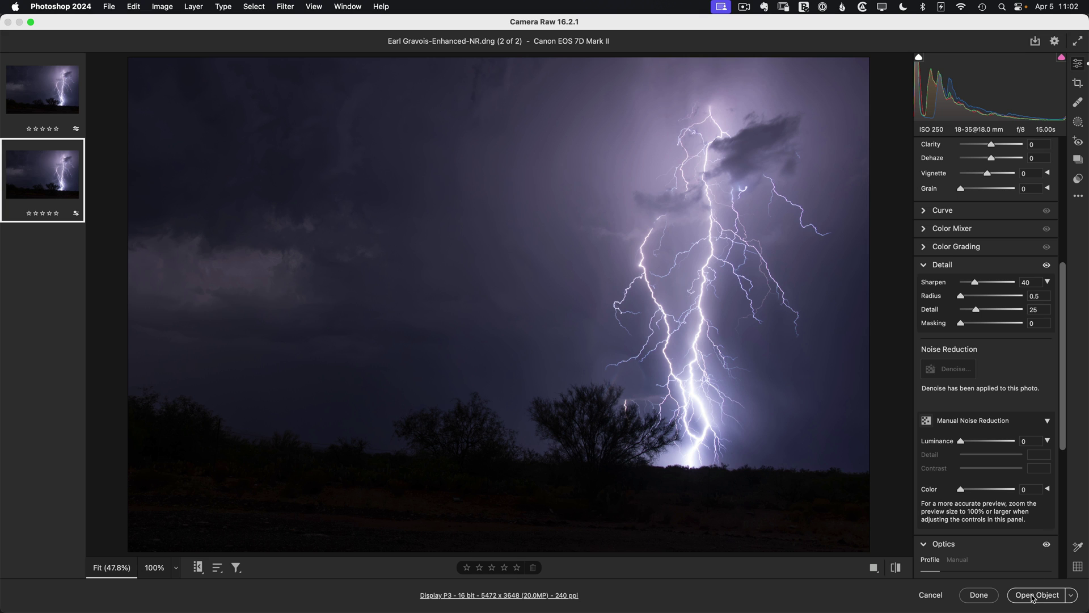
# - Open the denoised DNG in Photoshop as a smart object layer via Open Object
pyautogui.click(1032, 596)
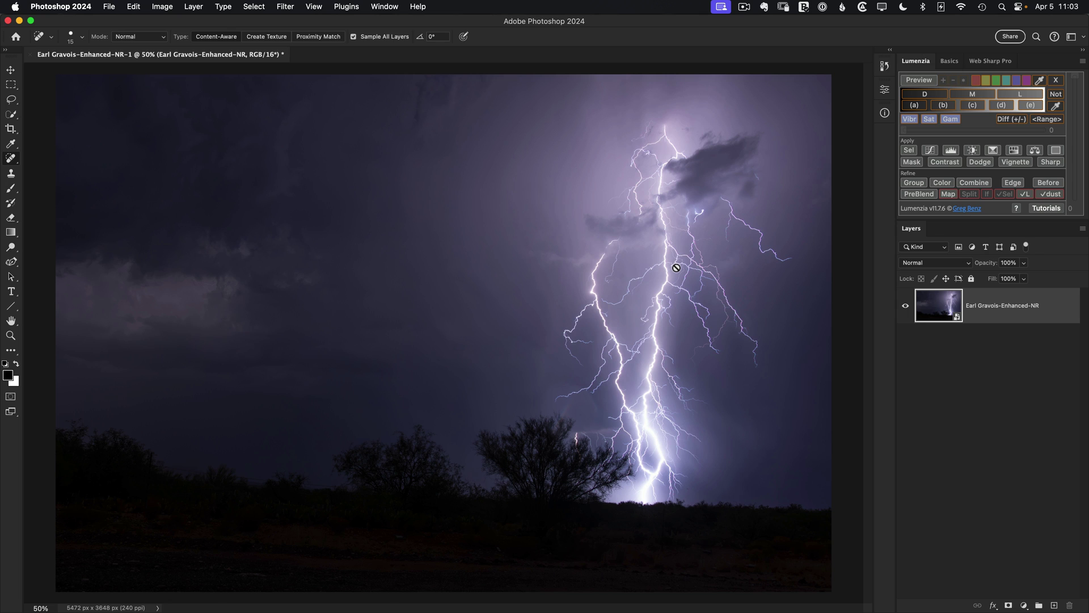
# - Build a Lumenzia L preview, try strength 3.25, settle on 2, and select [COLOR conversion]
pyautogui.click(1020, 94)
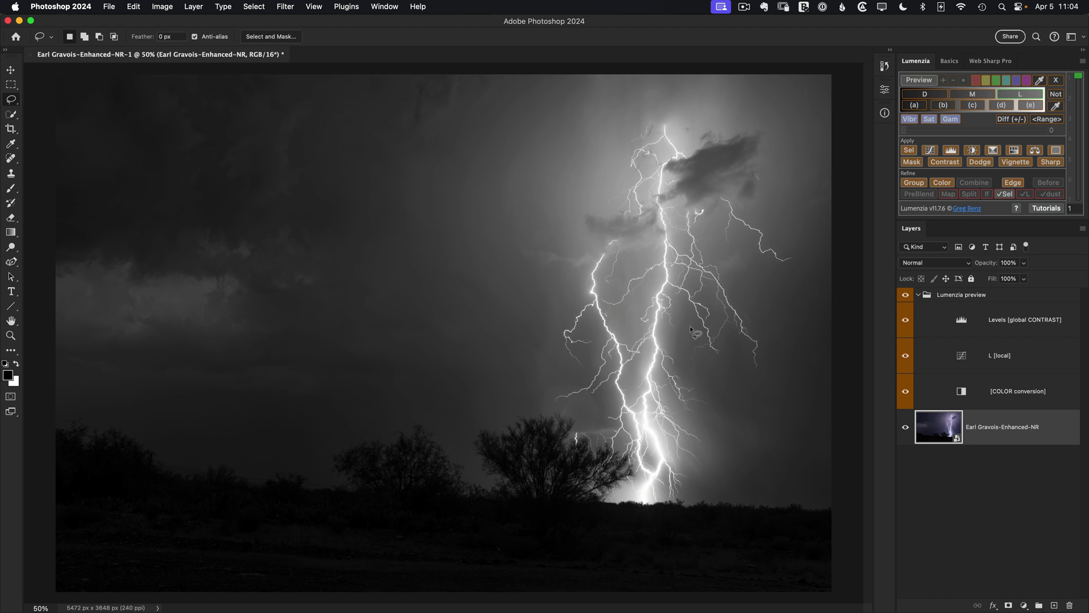
pyautogui.click(1079, 100)
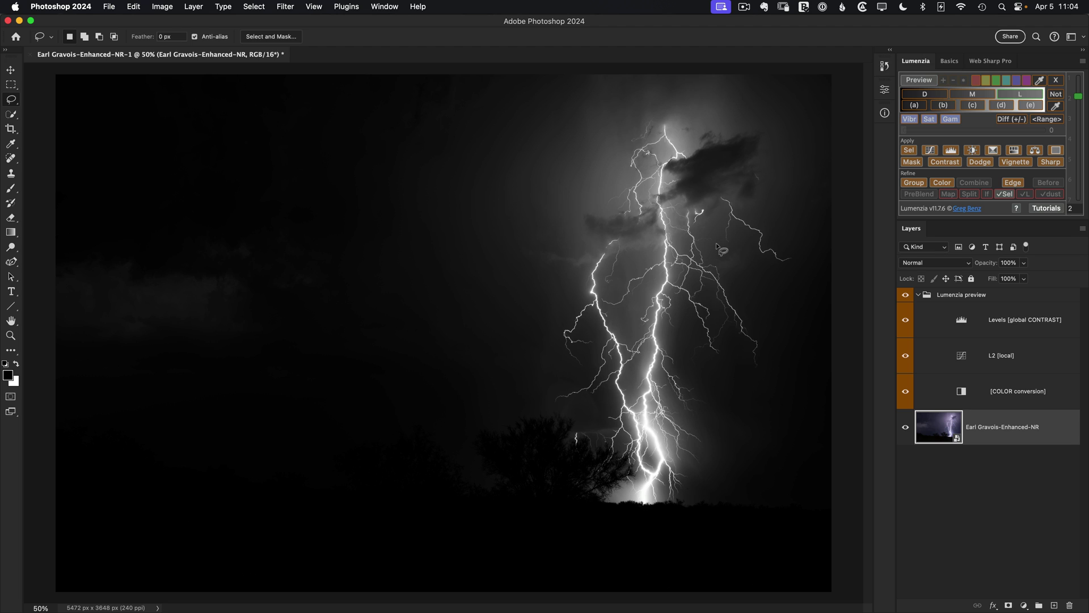
pyautogui.click(1079, 123)
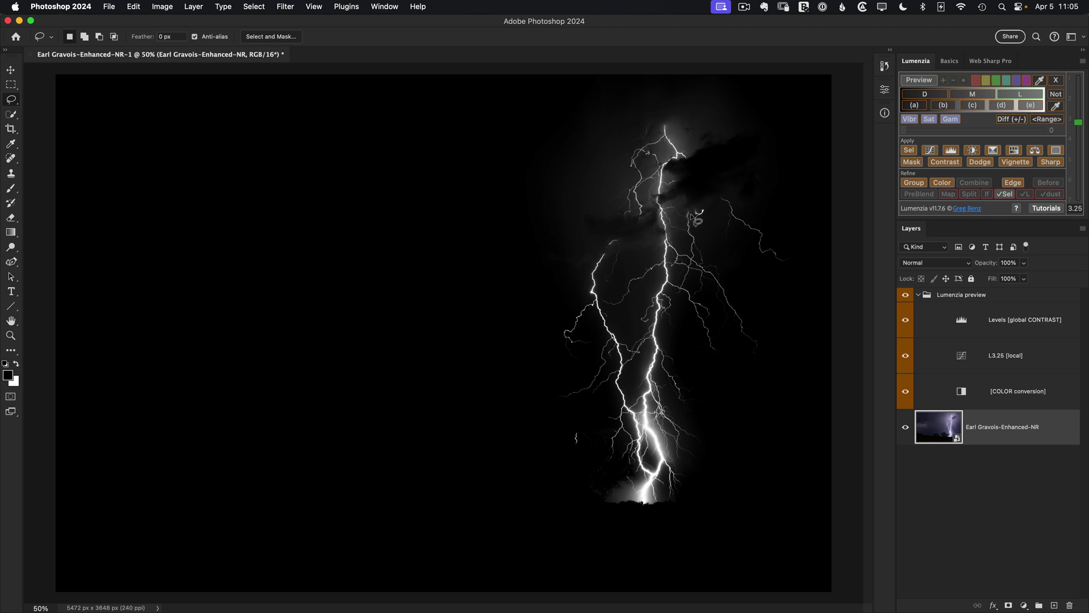
pyautogui.click(1078, 97)
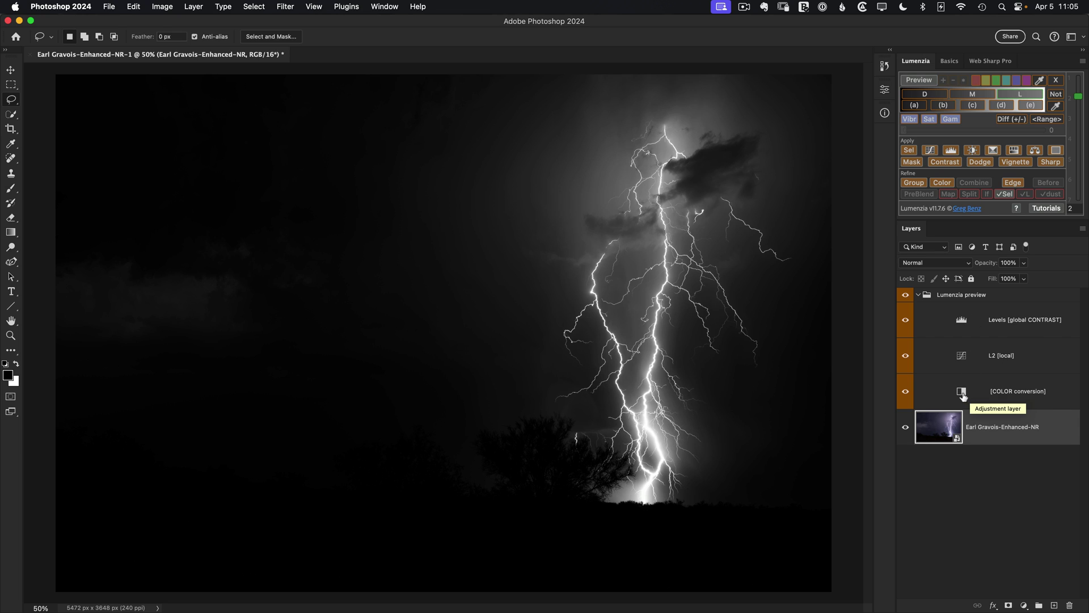
pyautogui.click(963, 396)
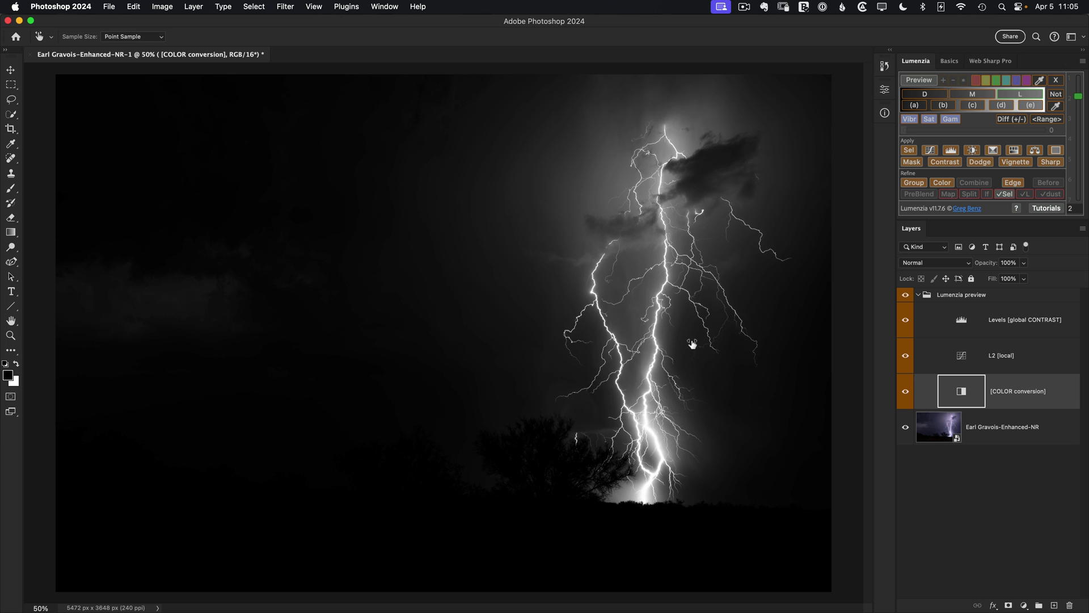
# - Set the Black & White Blues to -200, then remove the Lumenzia preview group
pyautogui.moveTo(694, 343)
pyautogui.mouseDown()
pyautogui.moveTo(753, 345)
pyautogui.moveTo(673, 345)
pyautogui.moveTo(741, 345)
pyautogui.moveTo(700, 334)
pyautogui.mouseUp()
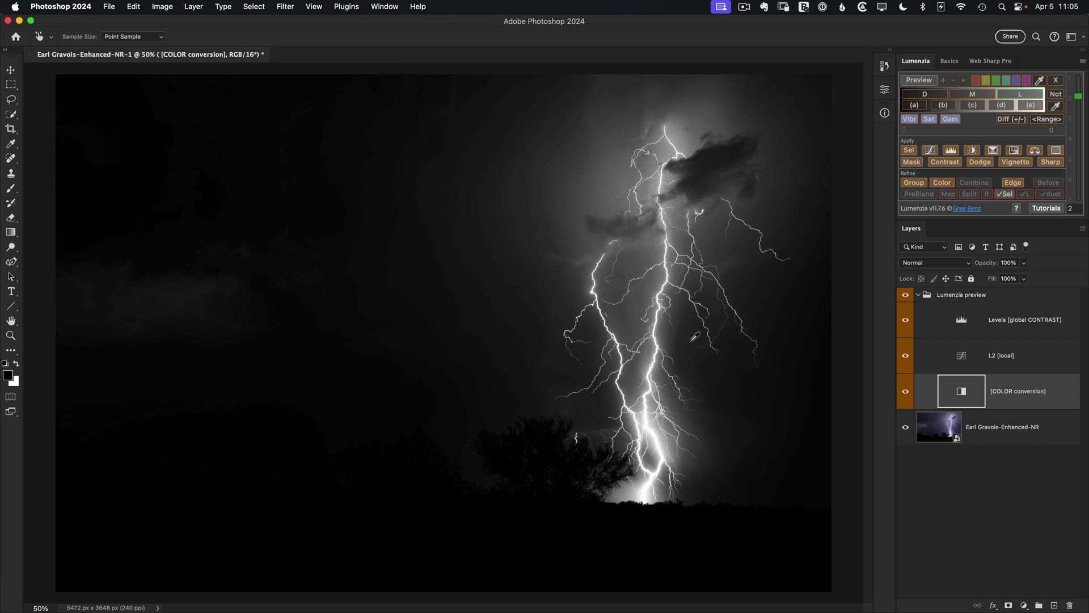
pyautogui.doubleClick(959, 399)
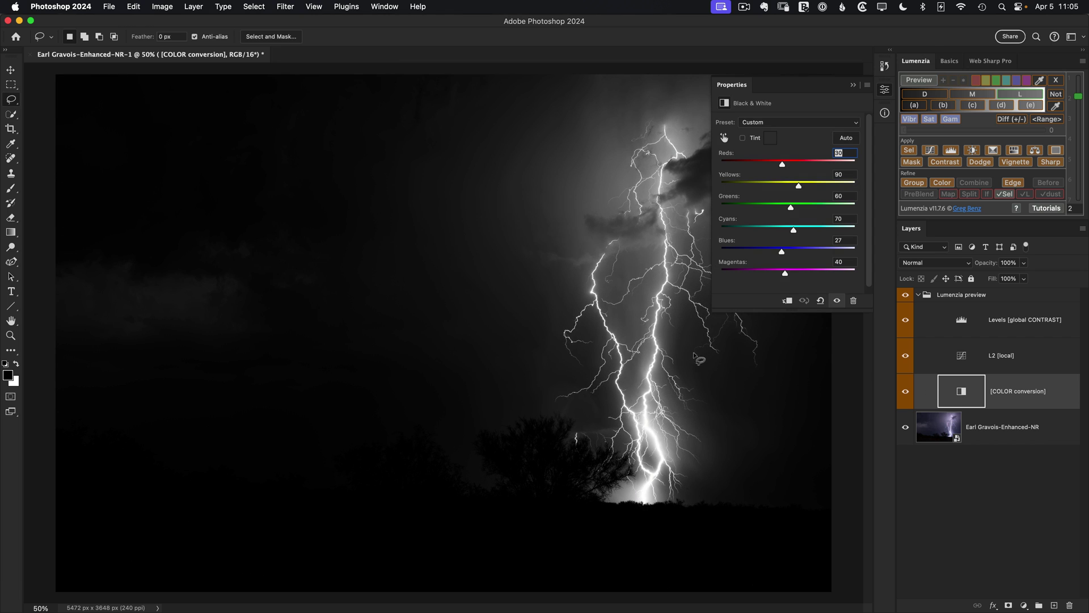
pyautogui.click(953, 427)
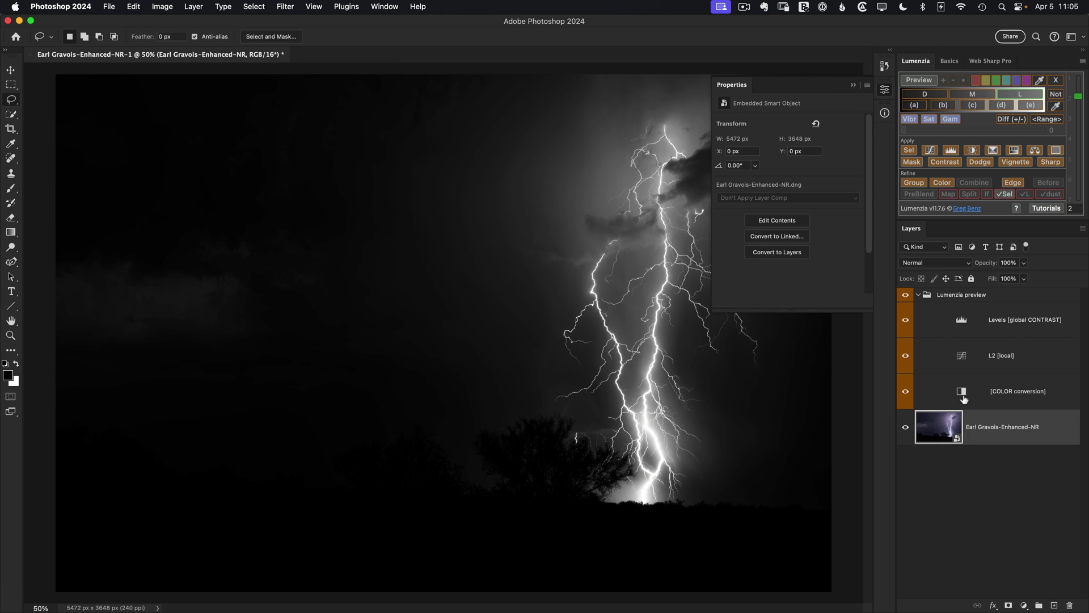
pyautogui.click(963, 400)
pyautogui.moveTo(707, 370); pyautogui.dragTo(403, 346)
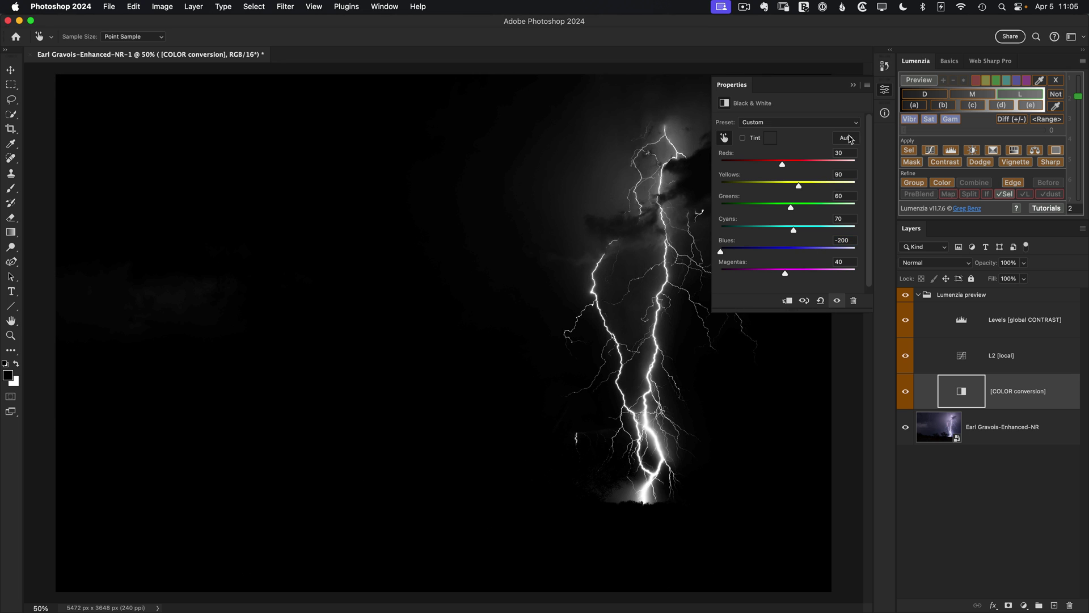
pyautogui.click(884, 89)
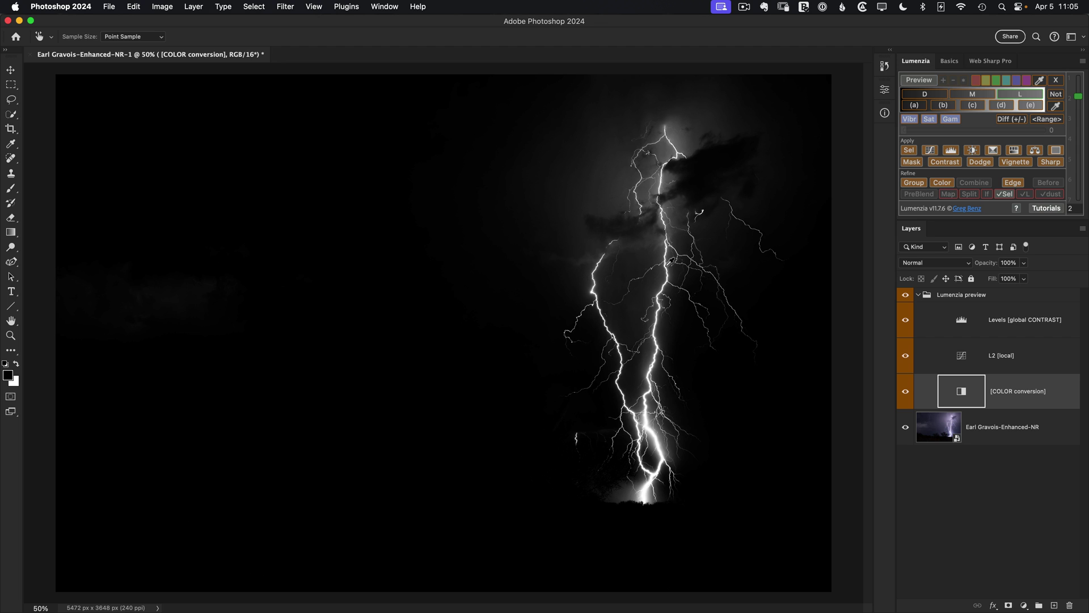
pyautogui.click(1056, 81)
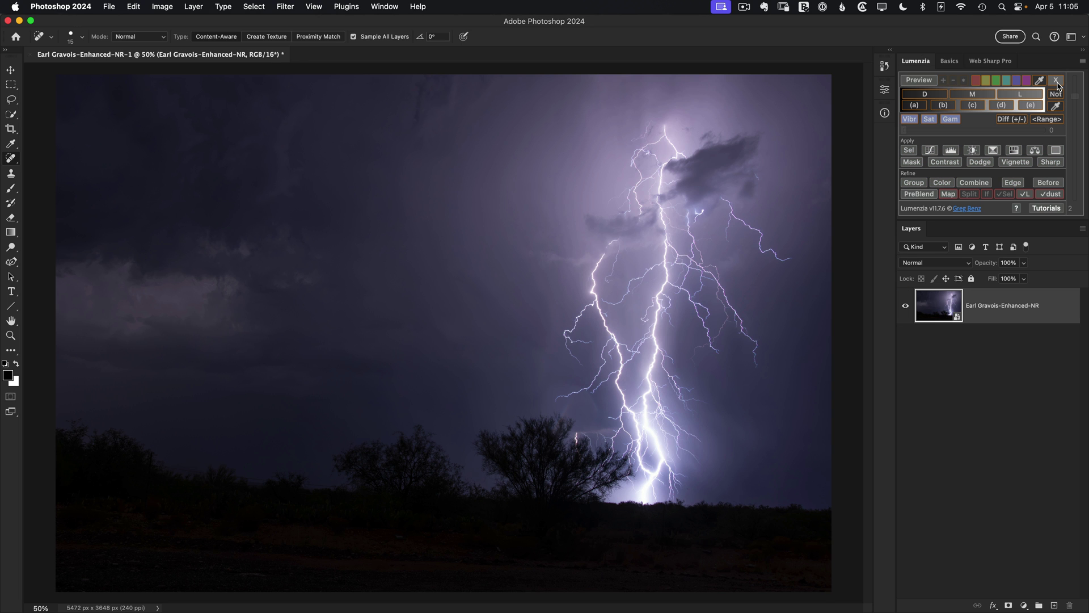
# - Preview the brightest tones, widen the range slider from 255 to 250, then clear it
pyautogui.click(1031, 105)
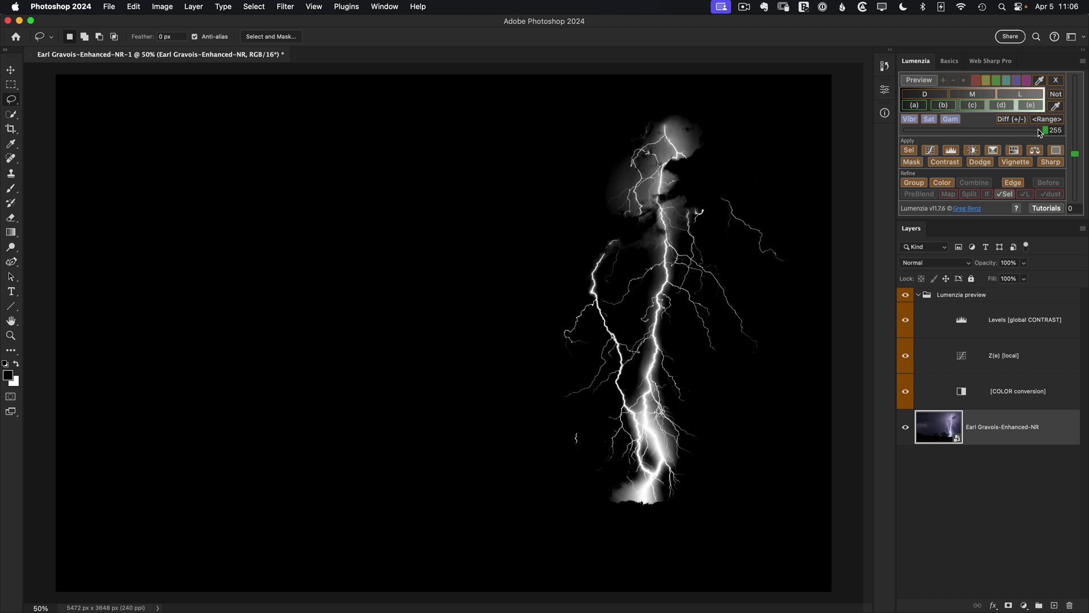
pyautogui.moveTo(1044, 130); pyautogui.dragTo(1014, 132)
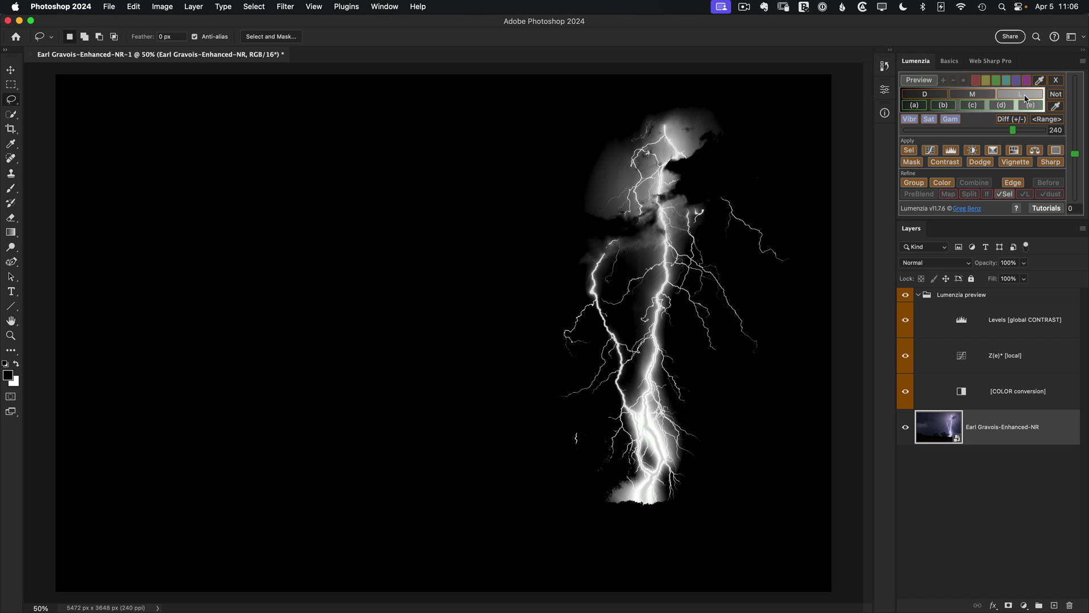
pyautogui.click(1055, 85)
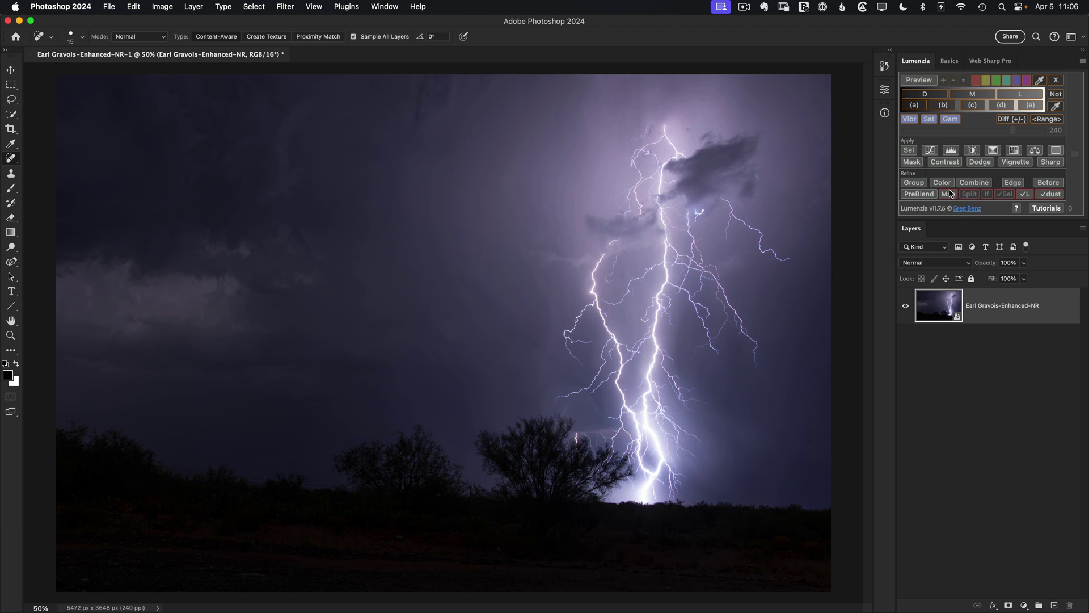
# - Preview Lumenzia's Vibr and Sat maps, then clear them
pyautogui.click(910, 120)
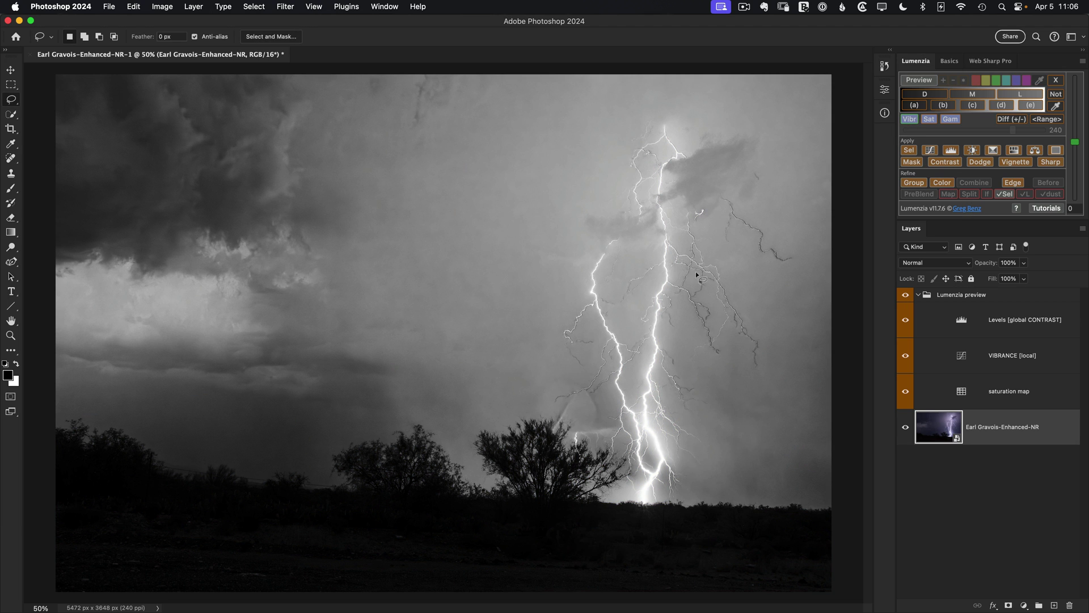
pyautogui.click(931, 120)
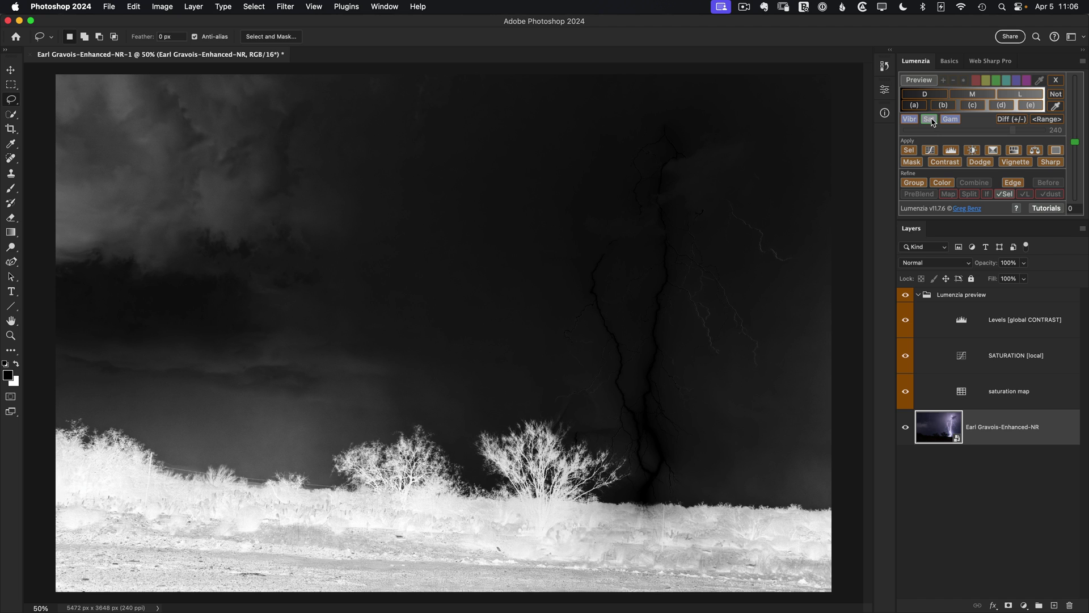
pyautogui.click(1055, 81)
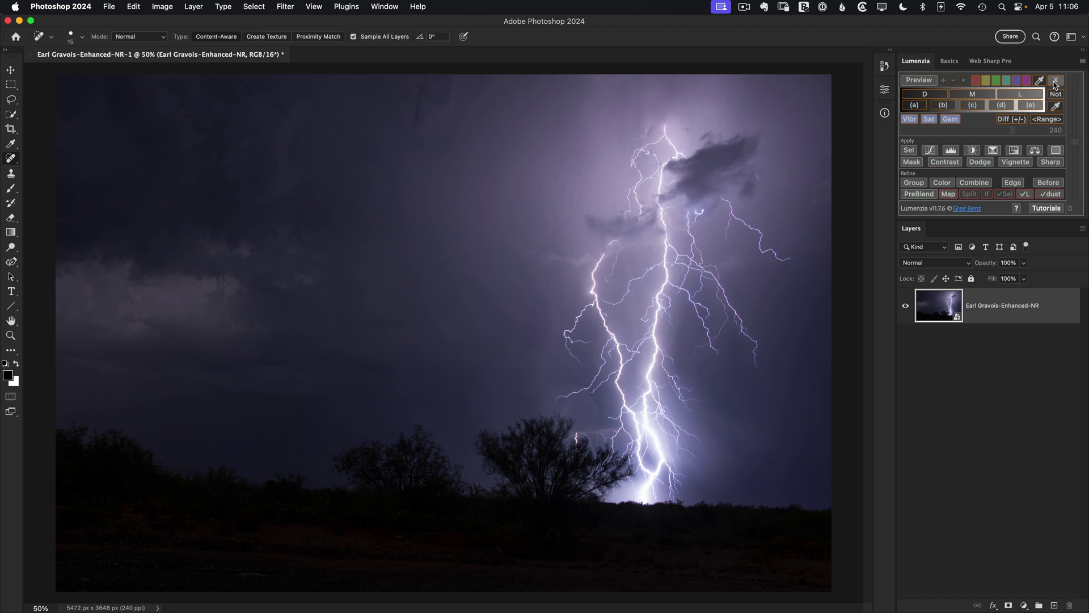
# - Sample a hue from the photo to build a colour-range mask preview
pyautogui.click(1040, 80)
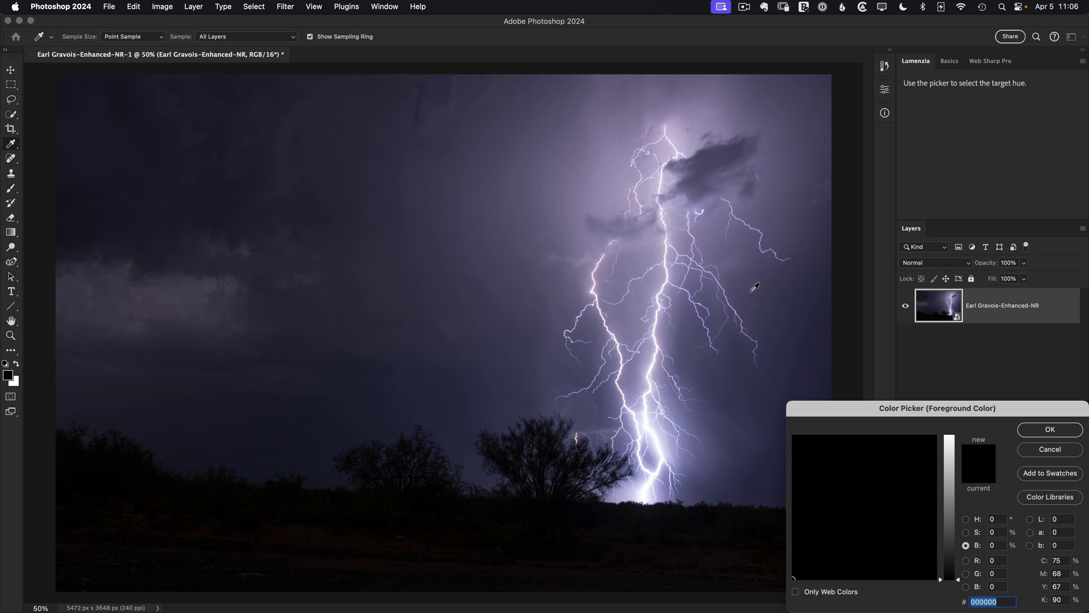
pyautogui.click(744, 286)
pyautogui.click(1049, 430)
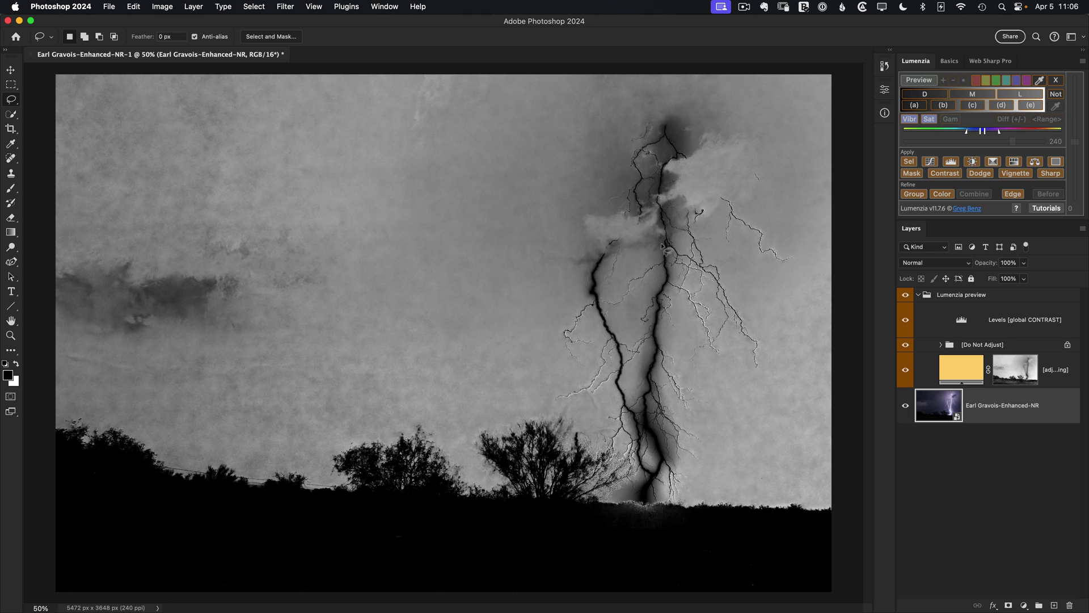
# - Invert the hue mask with Not, raise the Levels black point, then discard the preview
pyautogui.click(1054, 97)
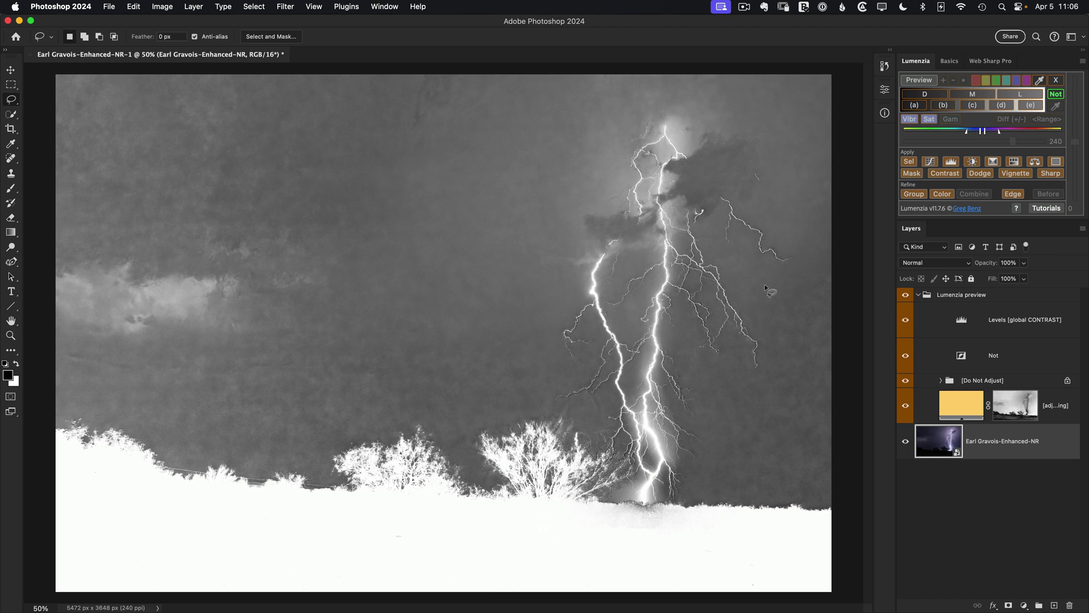
pyautogui.doubleClick(963, 321)
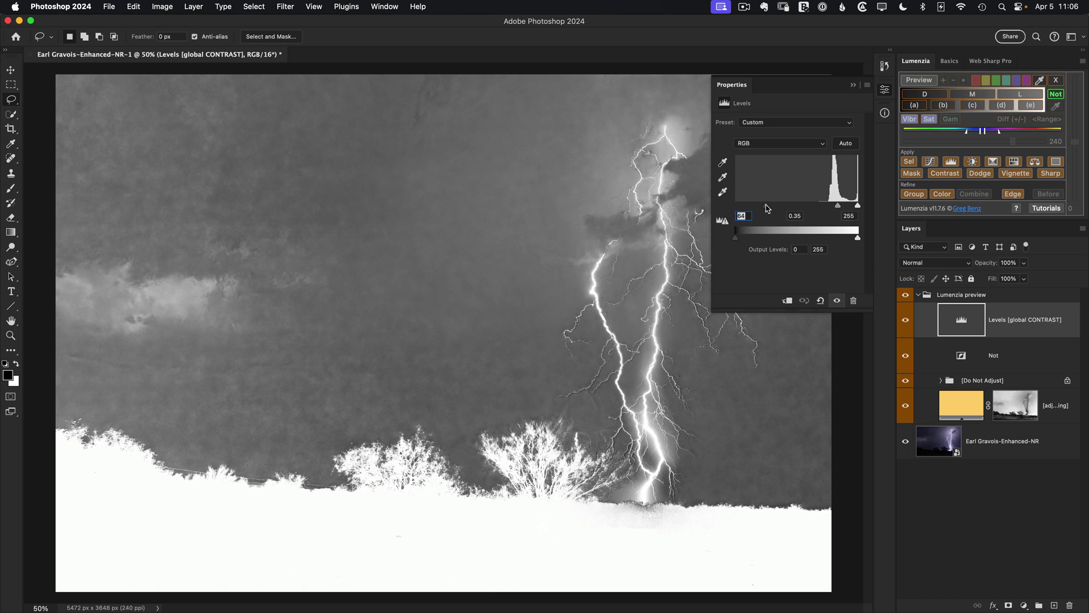
pyautogui.moveTo(766, 205); pyautogui.dragTo(821, 209)
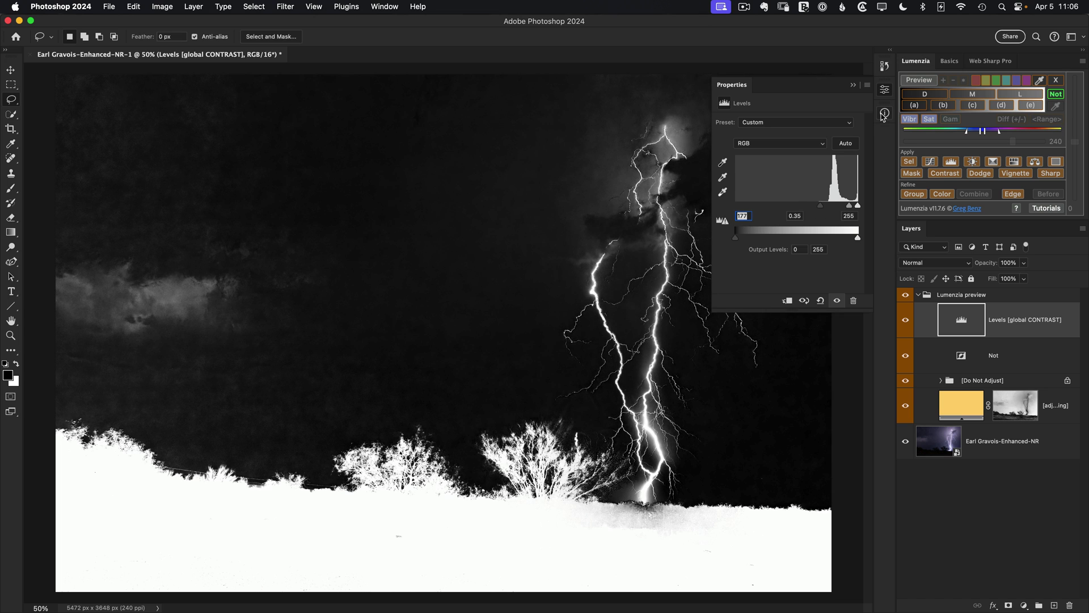
pyautogui.click(885, 90)
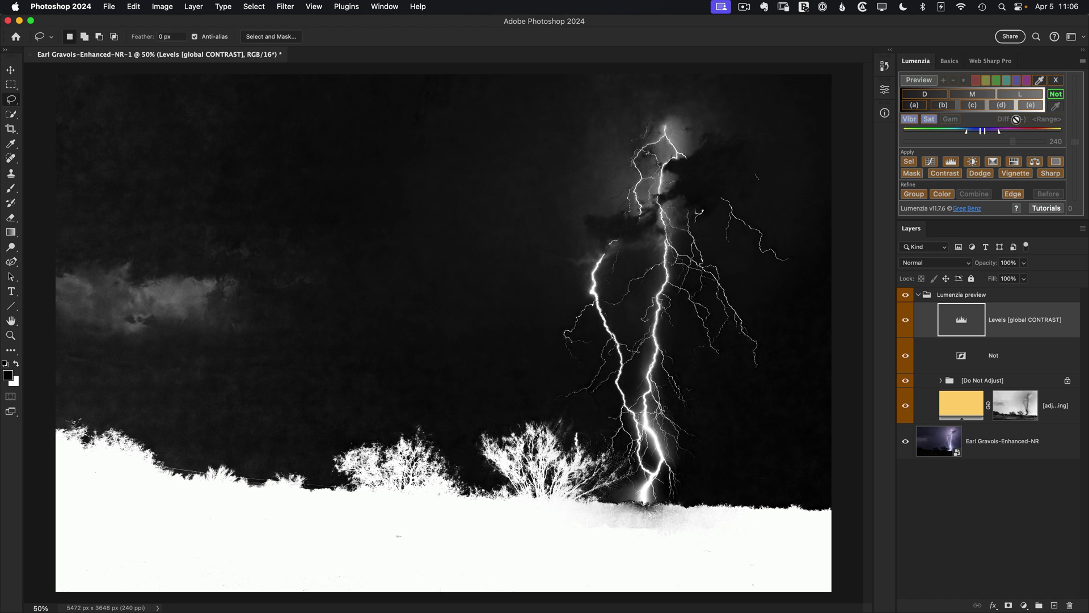
pyautogui.click(1056, 80)
pyautogui.press('j')
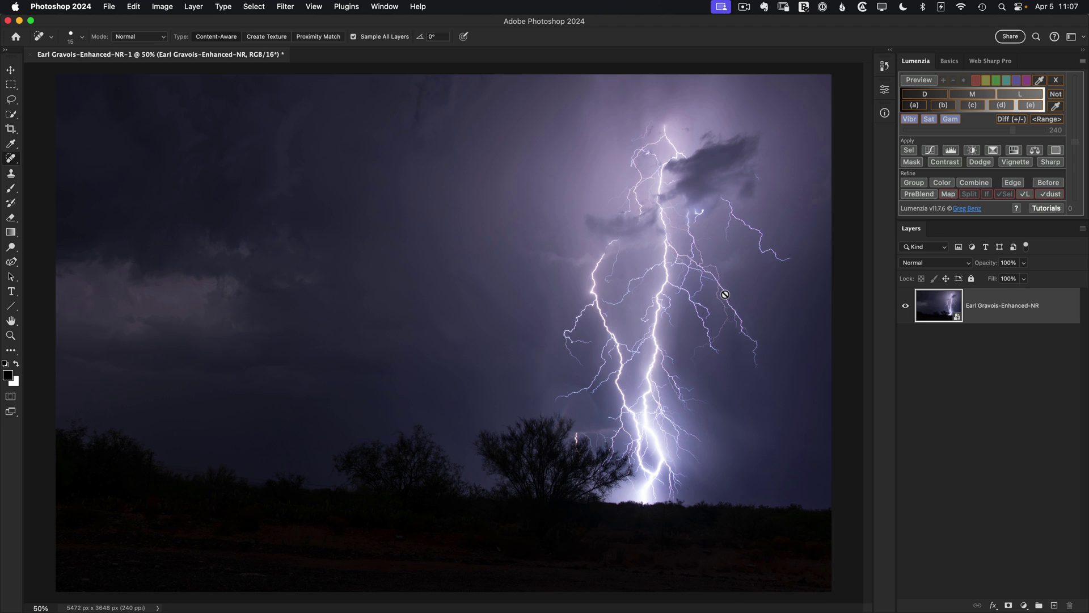
pyautogui.click(1012, 120)
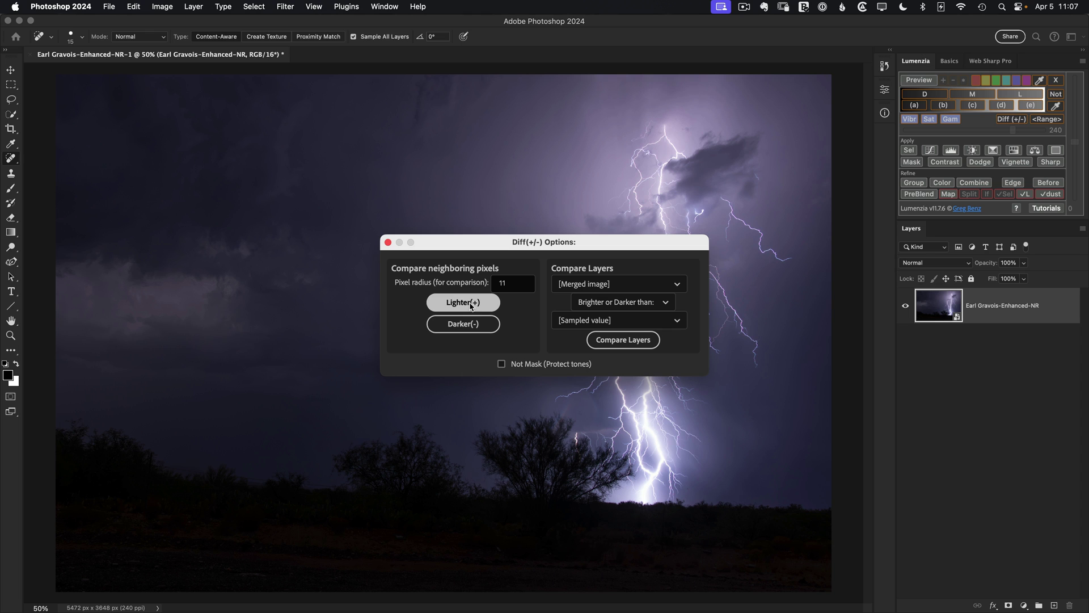
pyautogui.moveTo(501, 247); pyautogui.dragTo(622, 387)
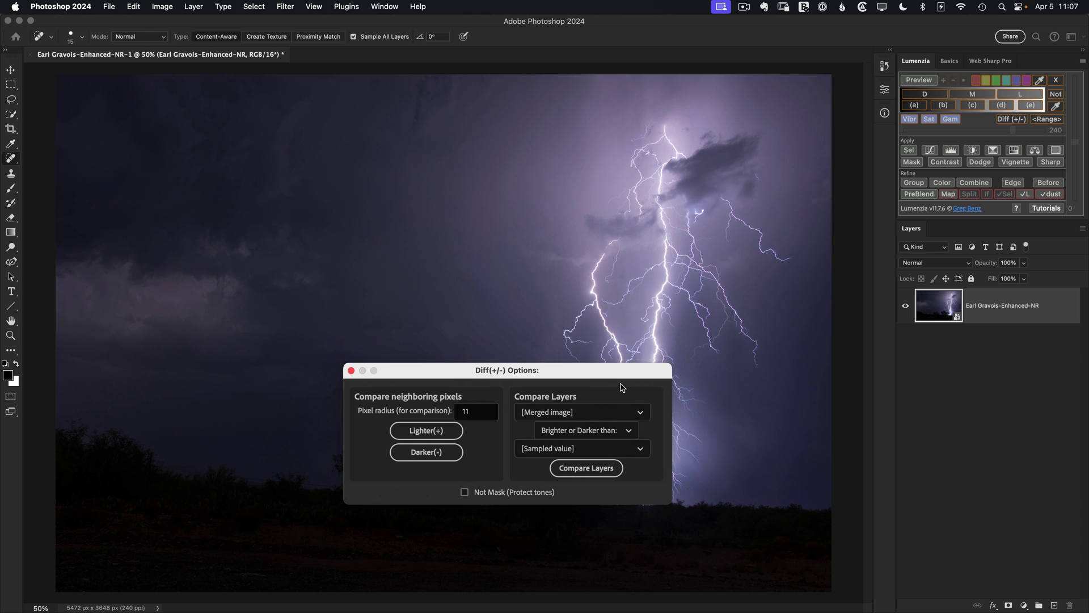
pyautogui.click(440, 432)
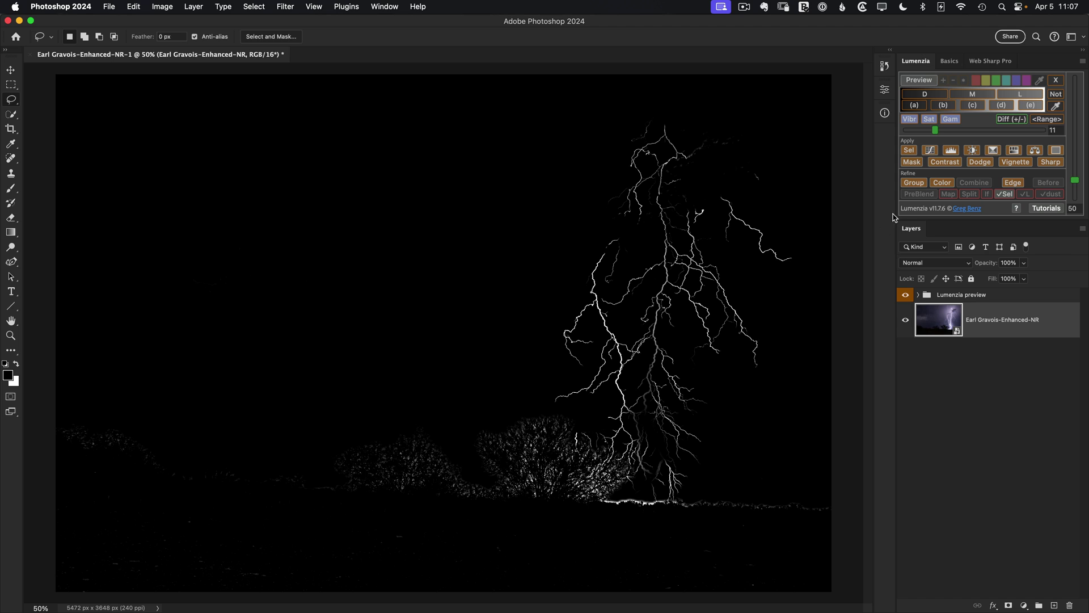
pyautogui.click(921, 131)
pyautogui.click(929, 130)
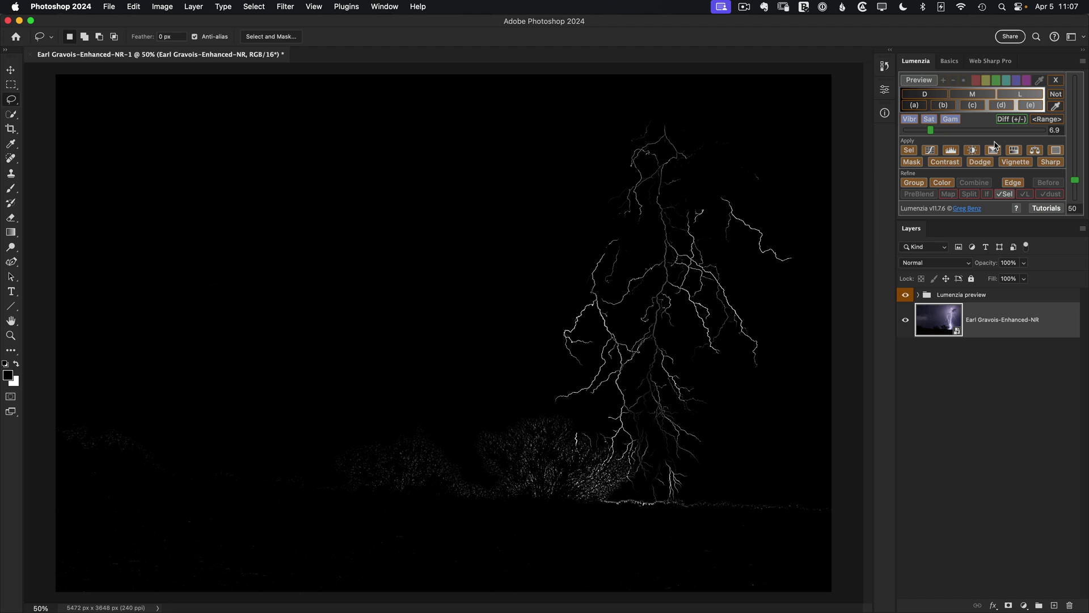
pyautogui.click(979, 130)
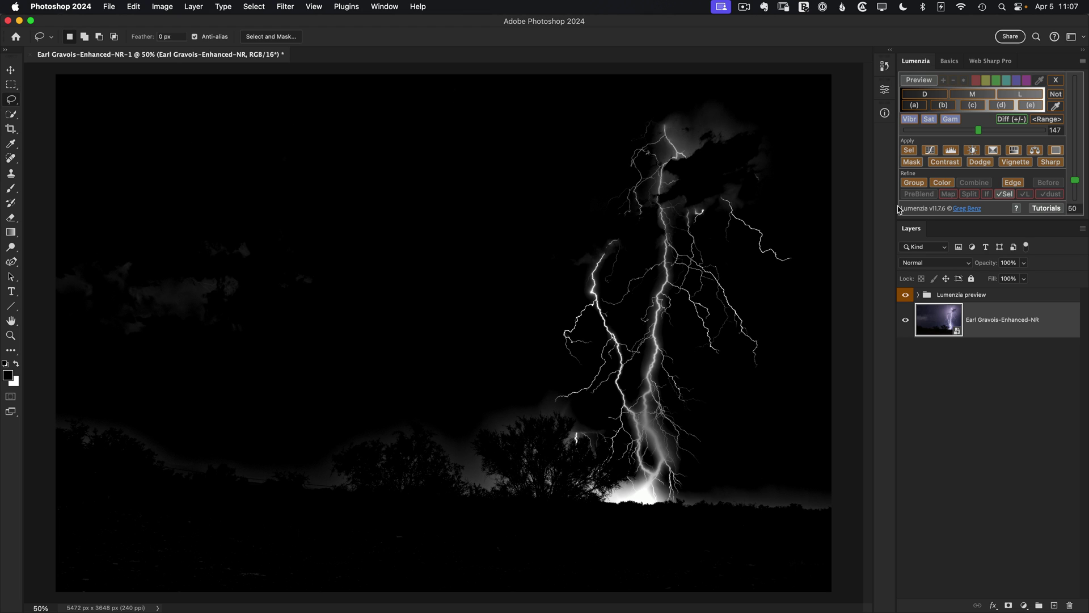
pyautogui.click(1056, 83)
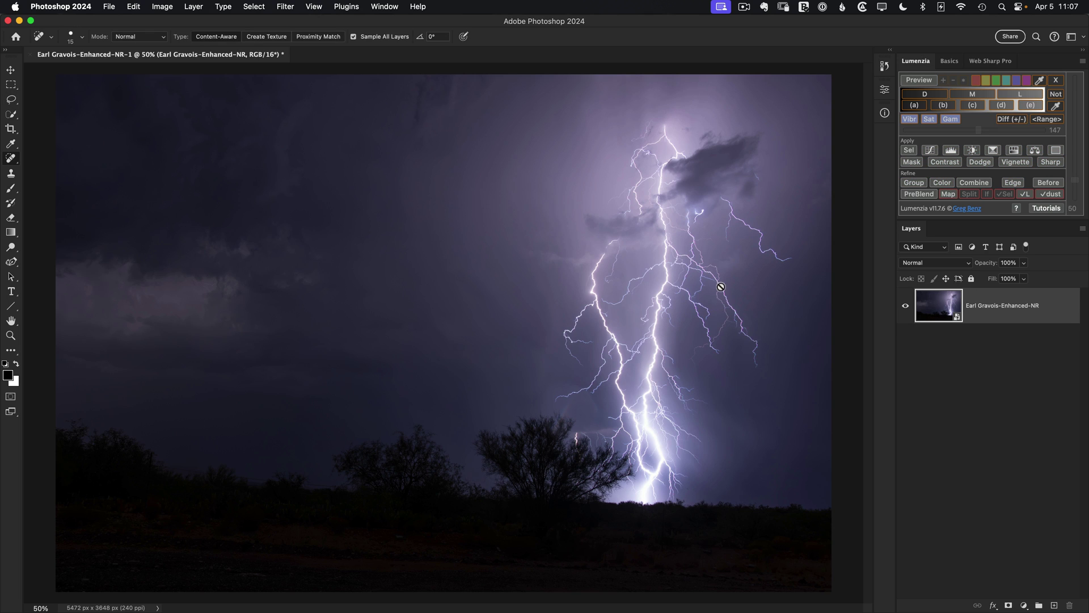
# - Add a Brightness/Contrast layer at Brightness 100 and hide its effect with a black mask
pyautogui.click(973, 151)
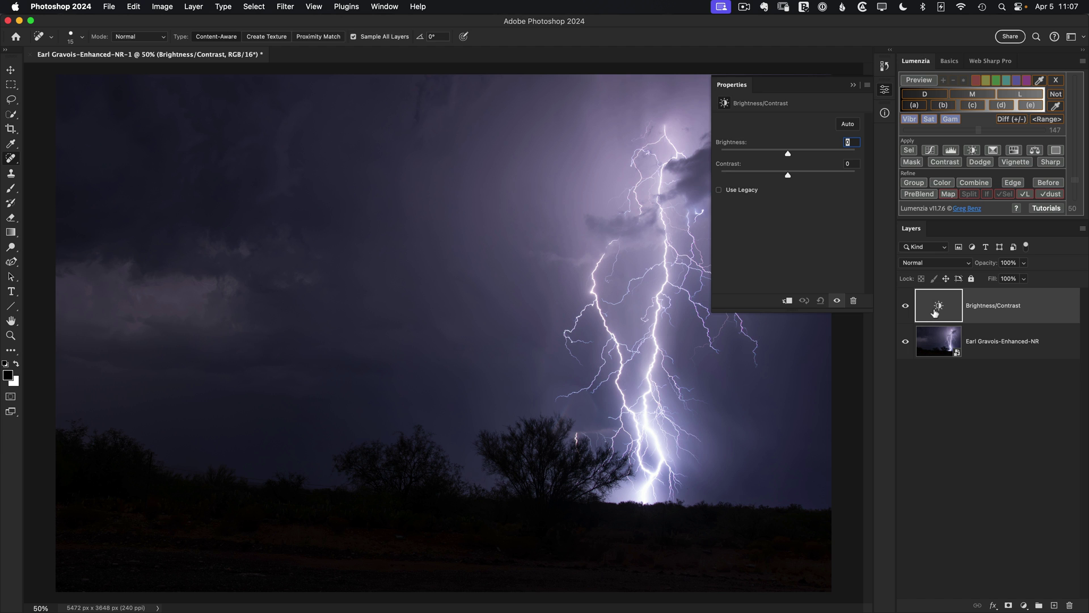
pyautogui.moveTo(790, 157); pyautogui.dragTo(834, 158)
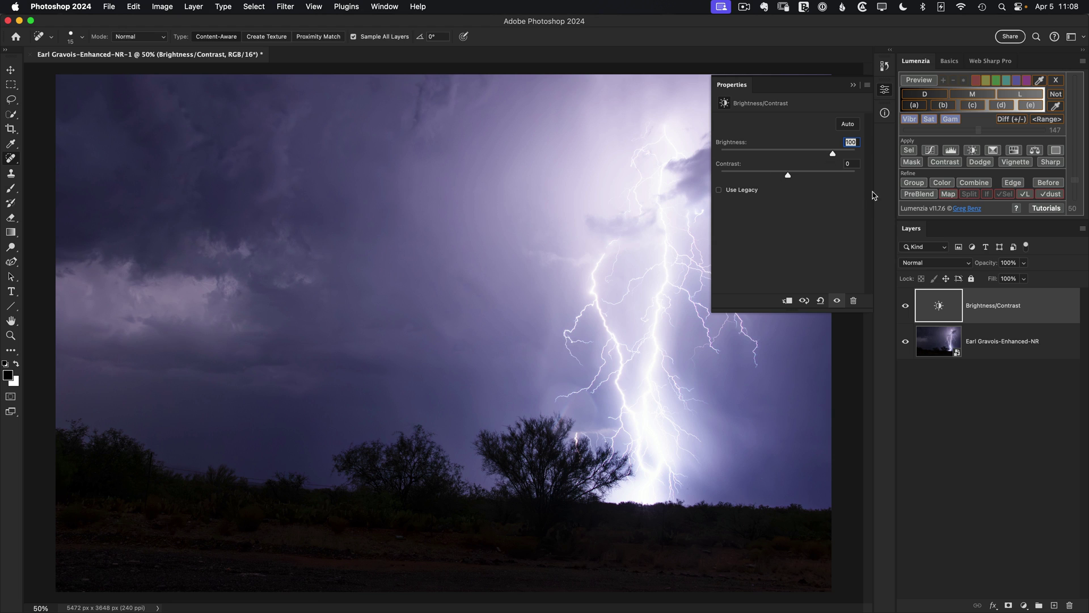
pyautogui.click(911, 162)
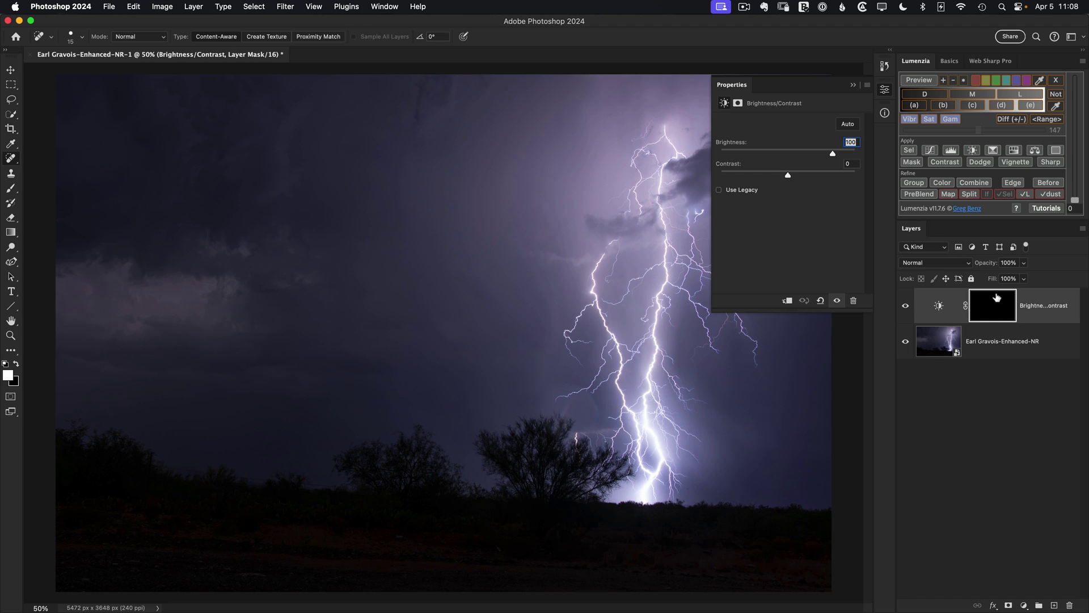
pyautogui.click(884, 93)
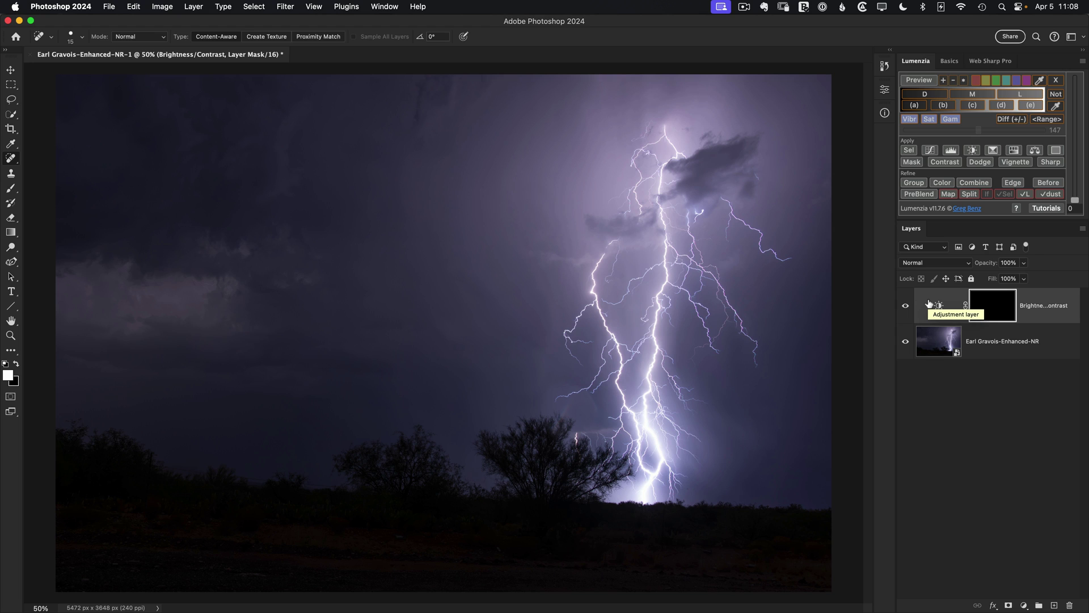
# - Preview a Lighter(+) difference mask of the lightning branches, inspect it zoomed, then load it as a selection
pyautogui.click(1006, 122)
pyautogui.click(432, 429)
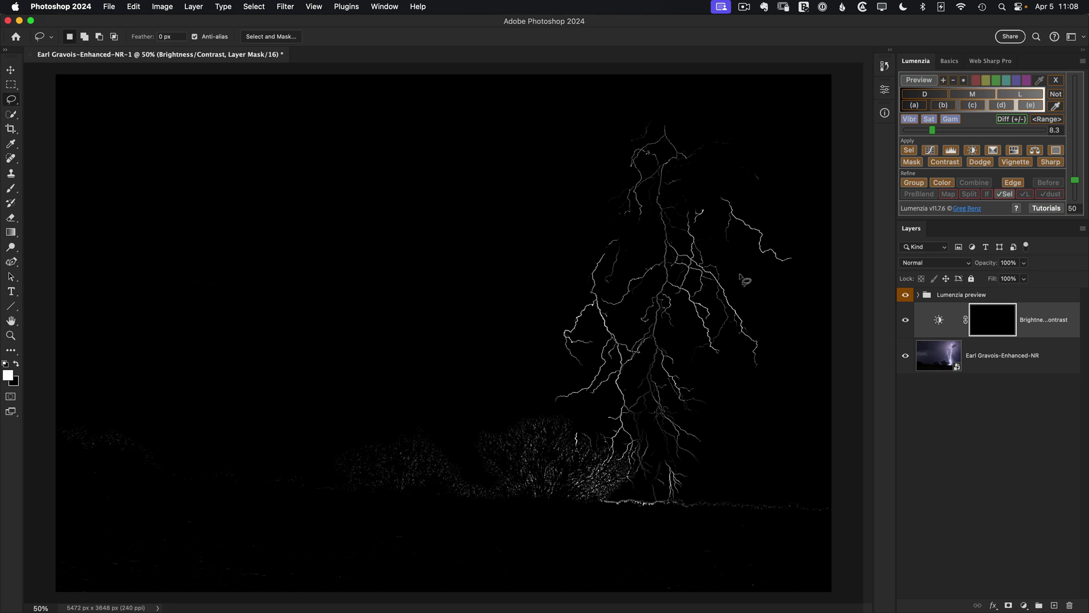
pyautogui.press('z')
pyautogui.moveTo(699, 261)
pyautogui.mouseDown()
pyautogui.moveTo(800, 361)
pyautogui.moveTo(765, 328)
pyautogui.mouseUp()
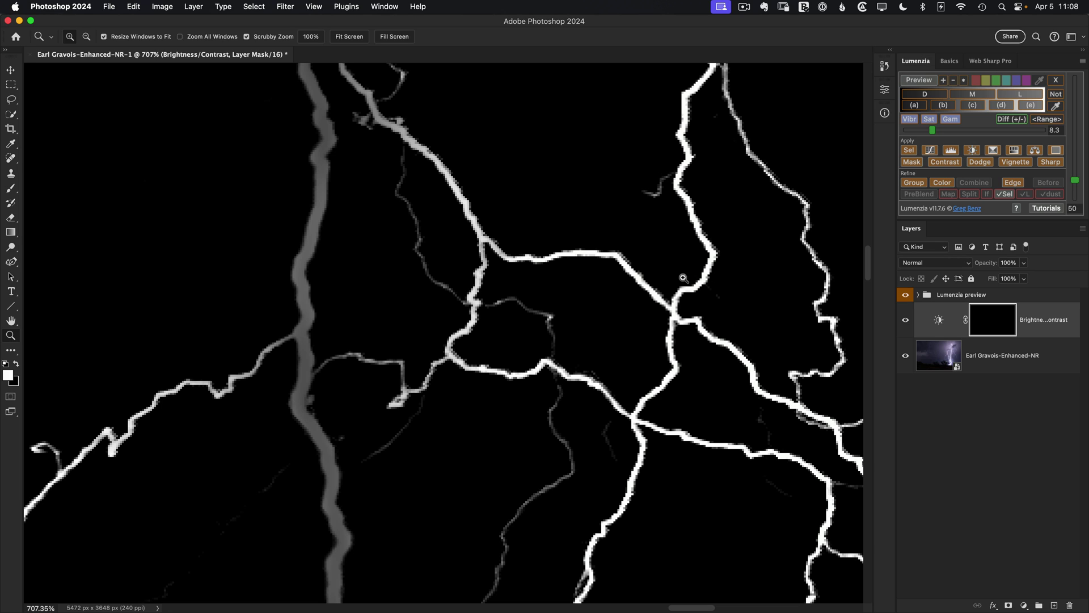
pyautogui.press('super+0')
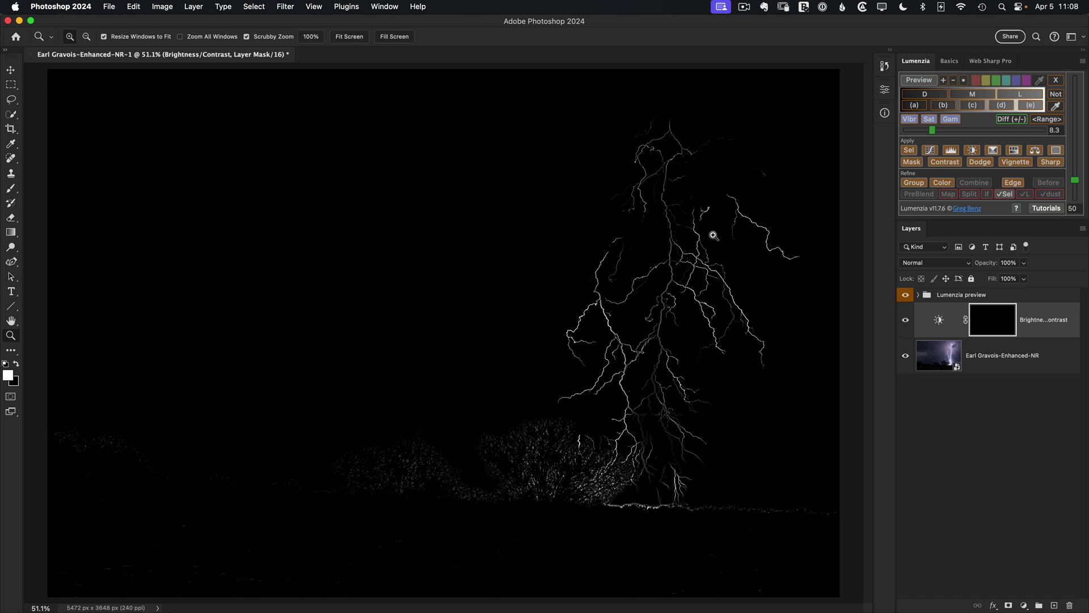
pyautogui.click(910, 152)
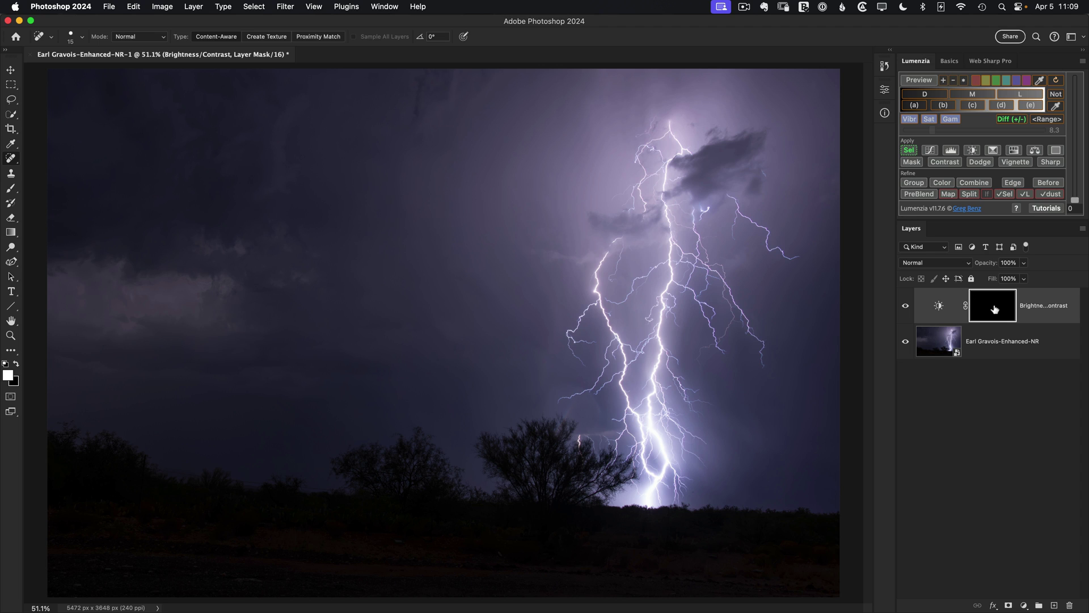
# - Paint white into the black mask along the lower bolt and upper lightning branches with a small brush
pyautogui.press('b')
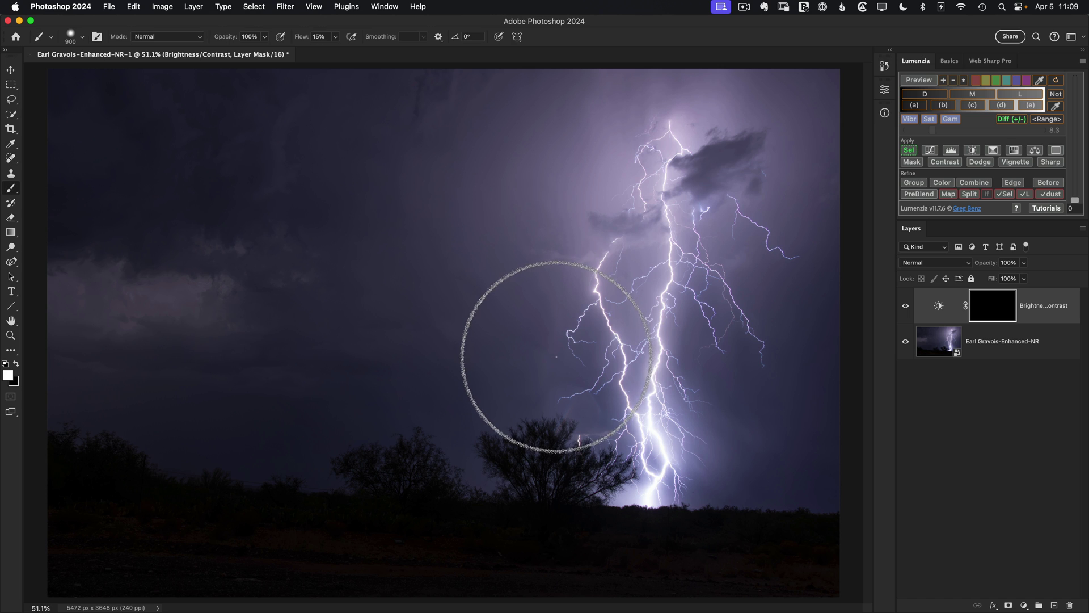
pyautogui.press('[')
pyautogui.press('[')
pyautogui.press('[')
pyautogui.press('[')
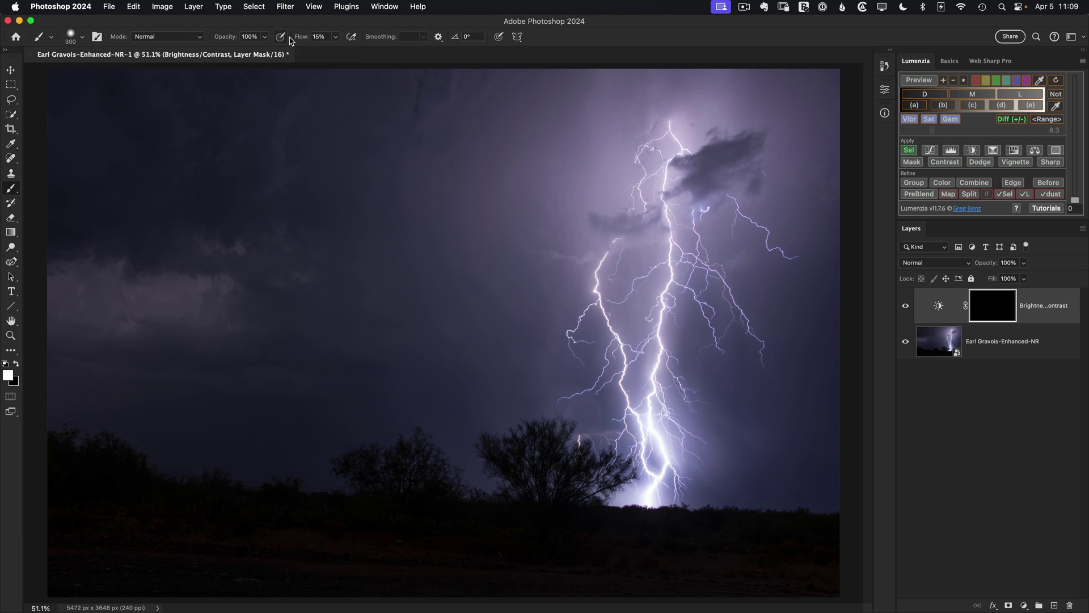
pyautogui.press('[')
pyautogui.moveTo(700, 405)
pyautogui.mouseDown()
pyautogui.moveTo(674, 370)
pyautogui.moveTo(621, 369)
pyautogui.mouseUp()
pyautogui.moveTo(635, 283)
pyautogui.mouseDown()
pyautogui.moveTo(592, 269)
pyautogui.moveTo(628, 237)
pyautogui.moveTo(629, 189)
pyautogui.moveTo(649, 185)
pyautogui.moveTo(629, 184)
pyautogui.moveTo(651, 148)
pyautogui.moveTo(618, 142)
pyautogui.moveTo(641, 126)
pyautogui.moveTo(623, 151)
pyautogui.moveTo(644, 189)
pyautogui.mouseUp()
pyautogui.press('[')
pyautogui.press(']')
pyautogui.moveTo(706, 233)
pyautogui.mouseDown()
pyautogui.moveTo(710, 341)
pyautogui.moveTo(727, 349)
pyautogui.moveTo(690, 282)
pyautogui.moveTo(655, 341)
pyautogui.moveTo(664, 374)
pyautogui.moveTo(701, 424)
pyautogui.moveTo(646, 499)
pyautogui.moveTo(665, 379)
pyautogui.moveTo(631, 384)
pyautogui.mouseUp()
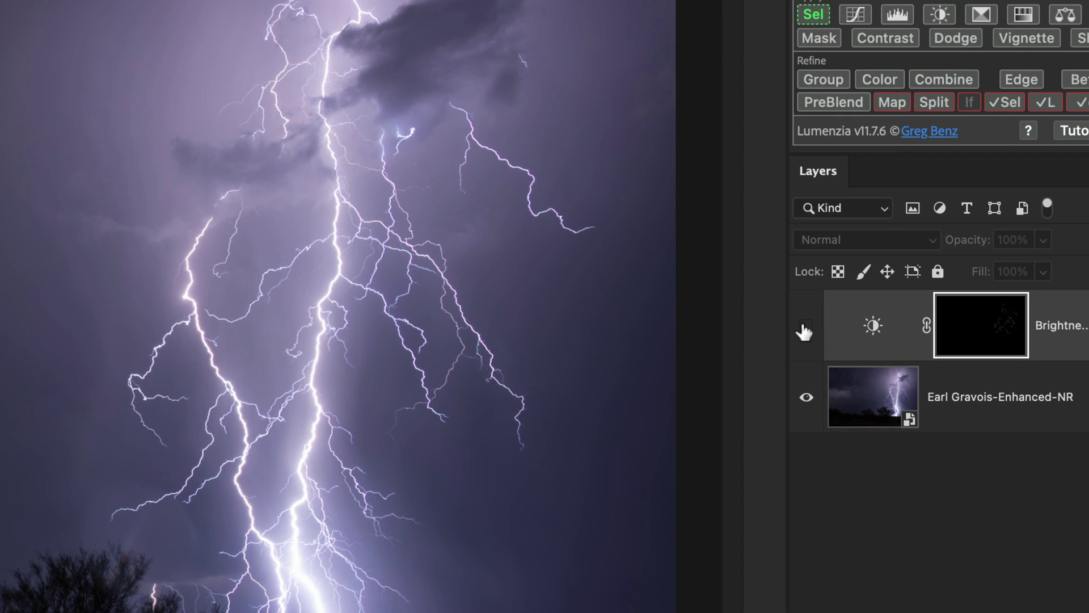
# - Toggle the Brightness/Contrast layer off and on to compare, leaving it visible
pyautogui.click(906, 307)
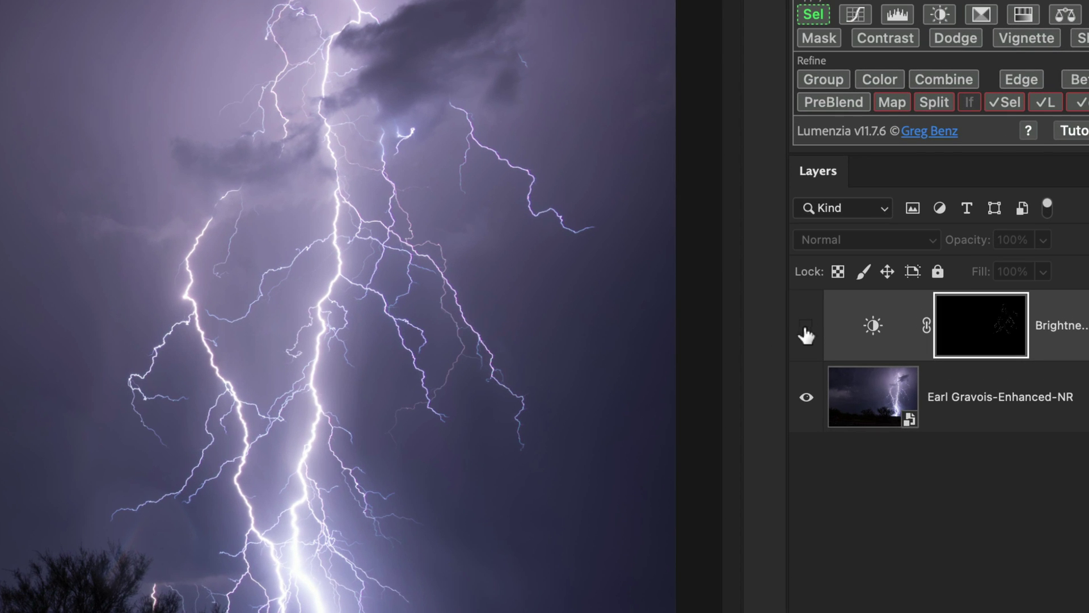
pyautogui.click(906, 307)
pyautogui.click(806, 326)
pyautogui.click(807, 326)
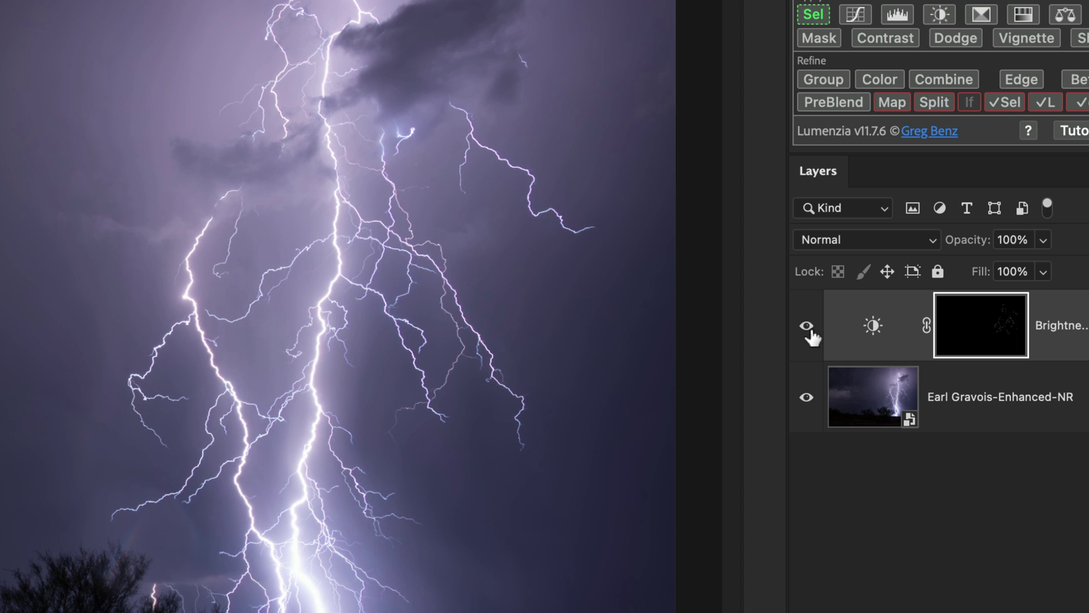
pyautogui.click(807, 326)
pyautogui.click(807, 327)
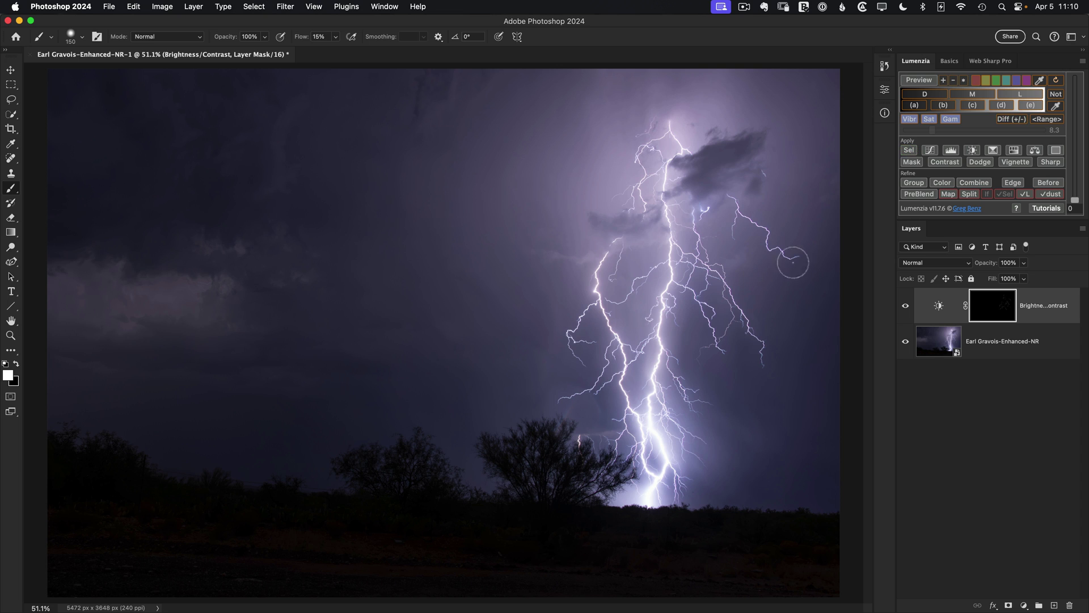
# - Add a second Brightness/Contrast layer with near-maximum Brightness, masked out with black
pyautogui.press('v')
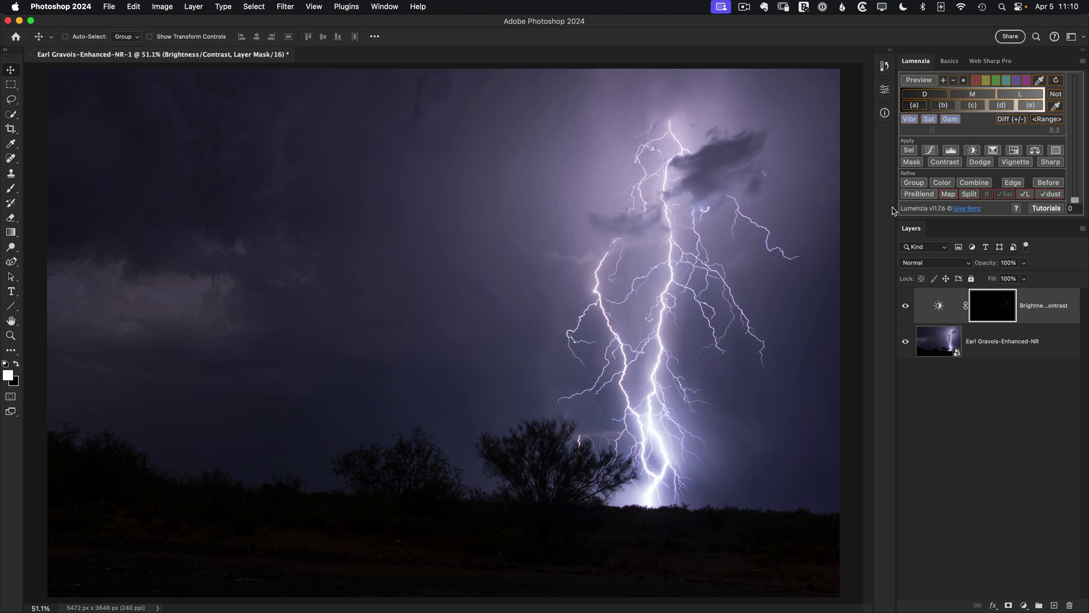
pyautogui.click(972, 150)
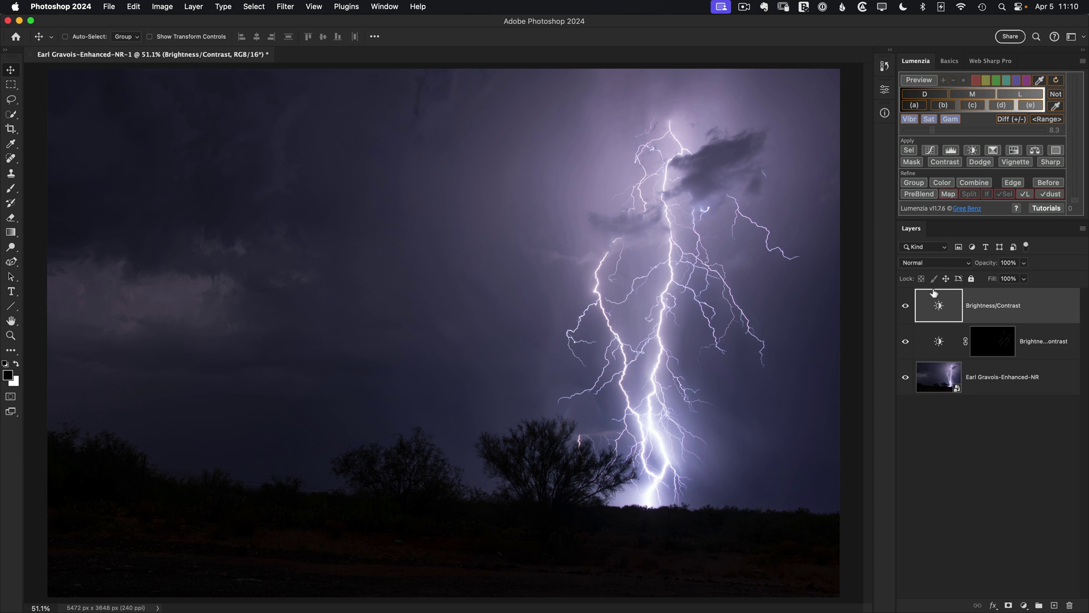
pyautogui.click(947, 293)
pyautogui.moveTo(793, 158); pyautogui.dragTo(833, 161)
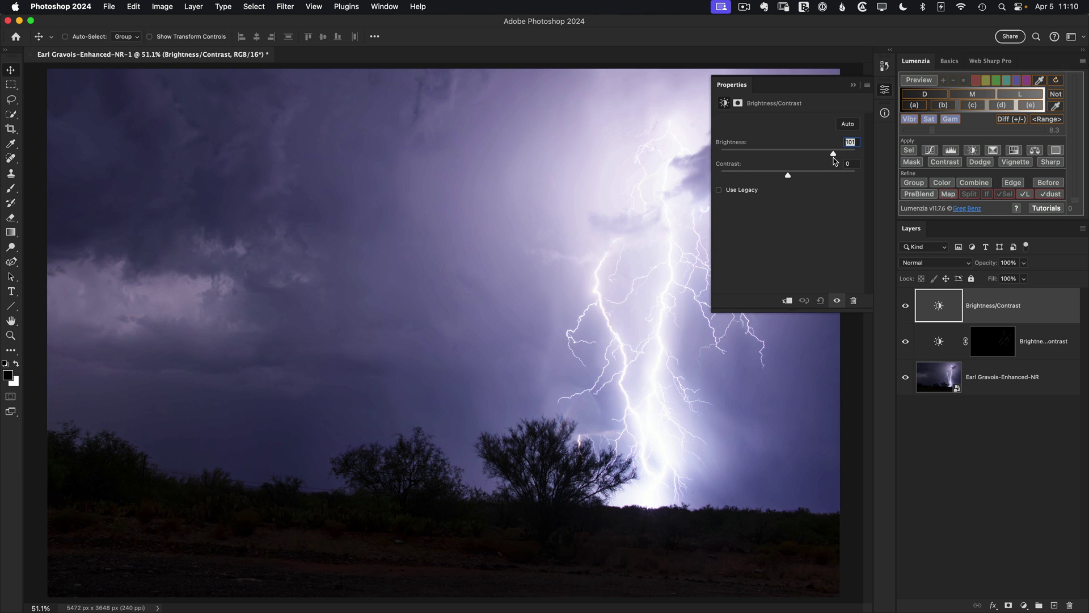
pyautogui.click(912, 163)
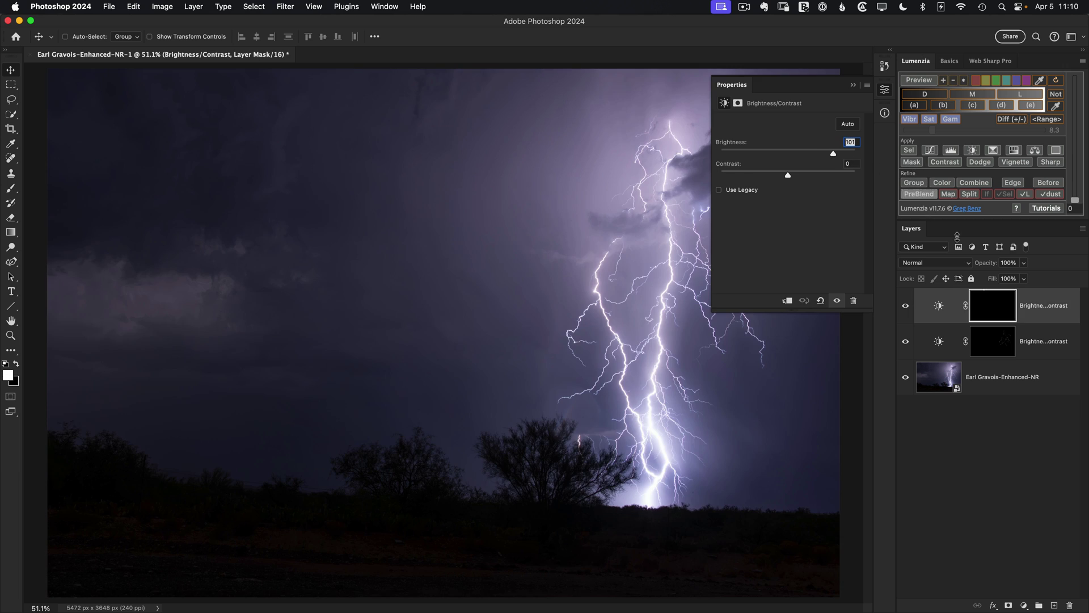
pyautogui.click(886, 91)
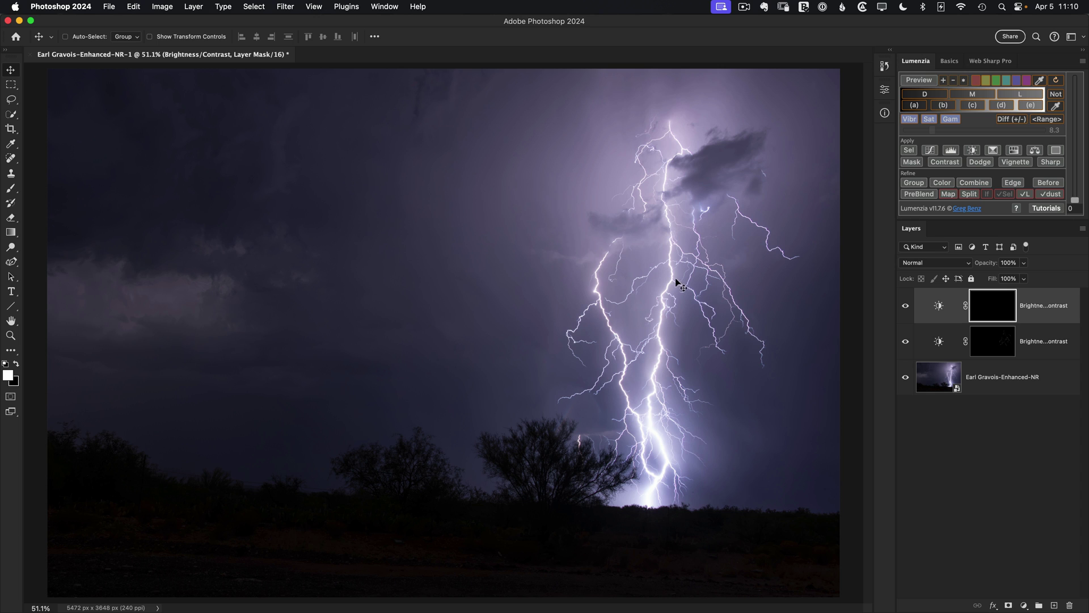
# - Preview a Lighter(+) neighbour-difference mask and widen its range until the clouds appear
pyautogui.click(1009, 120)
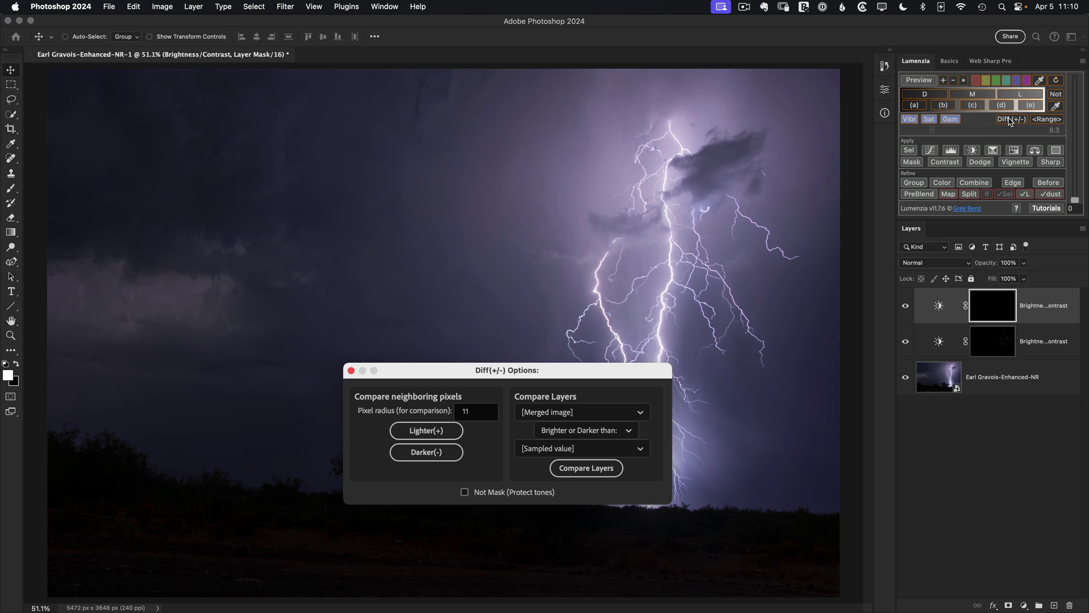
pyautogui.click(443, 430)
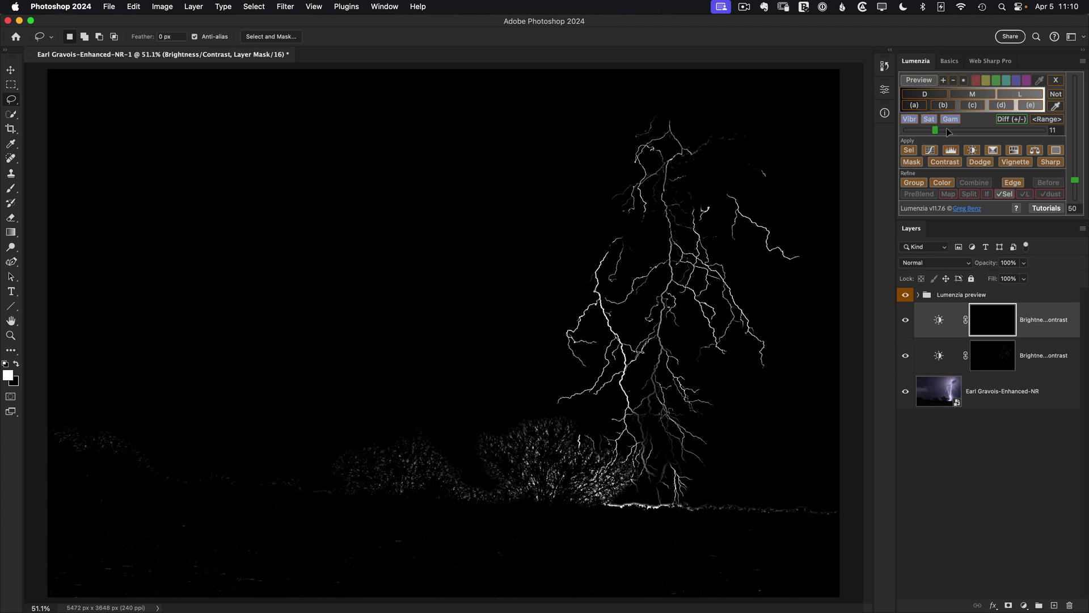
pyautogui.moveTo(936, 131); pyautogui.dragTo(948, 130)
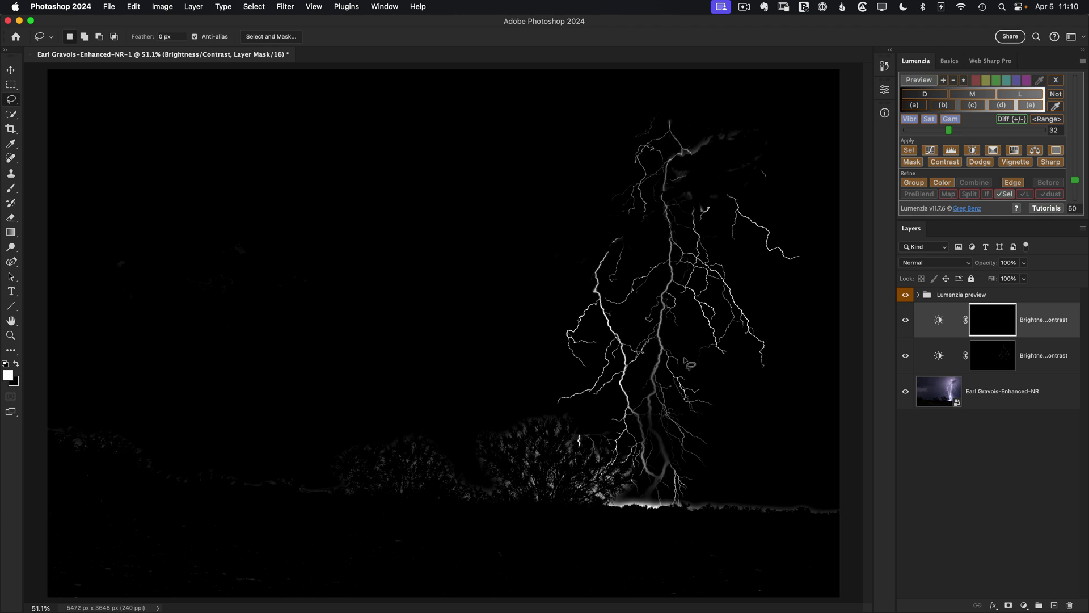
pyautogui.click(969, 130)
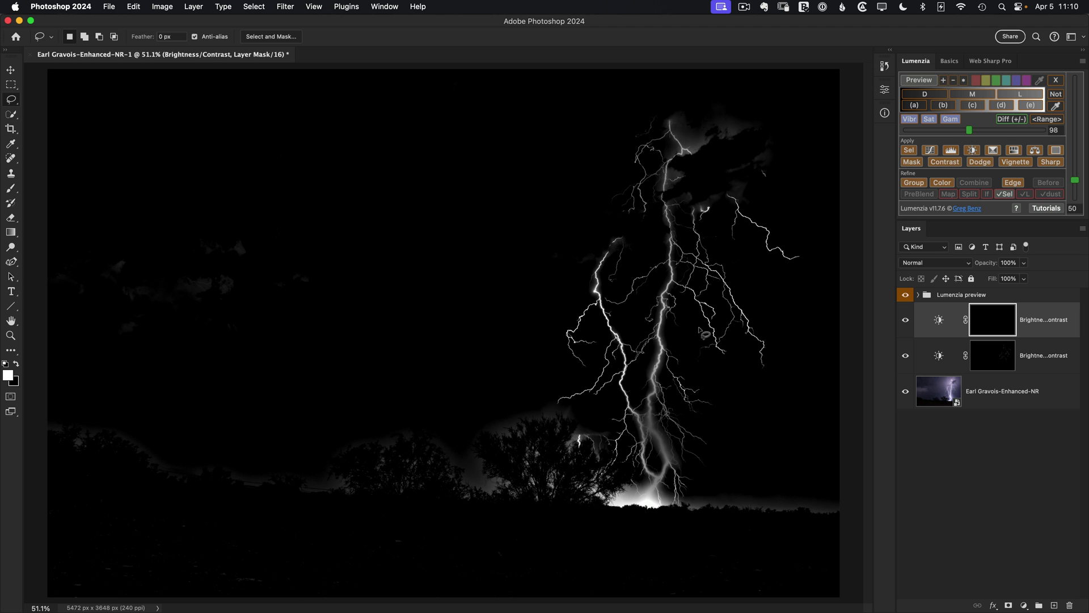
# - Zoom in on the bolts and settle the mask range at 30
pyautogui.press('z')
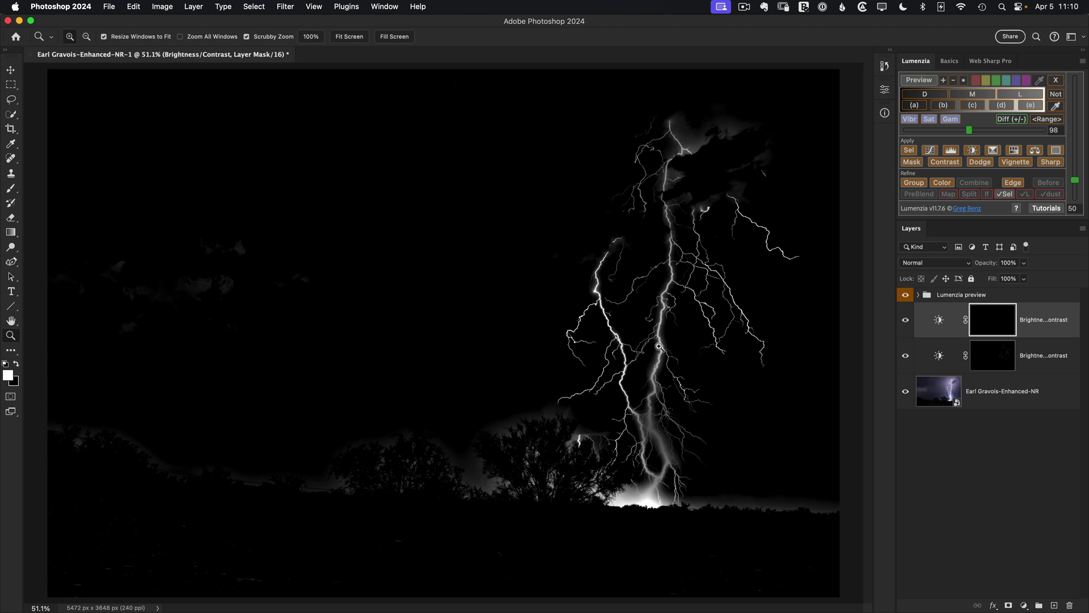
pyautogui.press('z')
pyautogui.moveTo(667, 351); pyautogui.dragTo(693, 352)
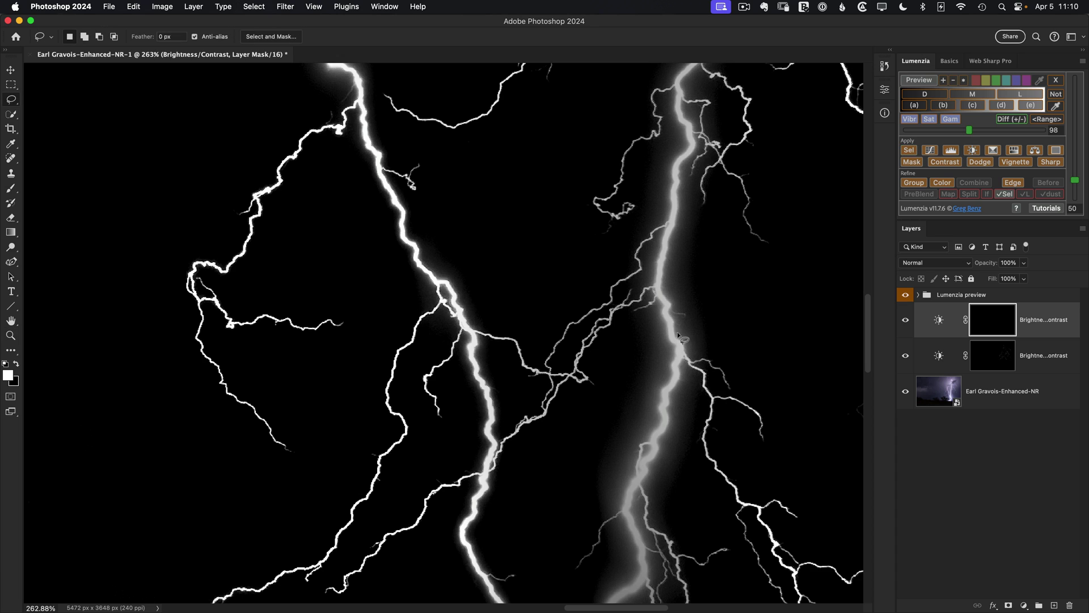
pyautogui.click(940, 130)
pyautogui.moveTo(941, 131); pyautogui.dragTo(948, 132)
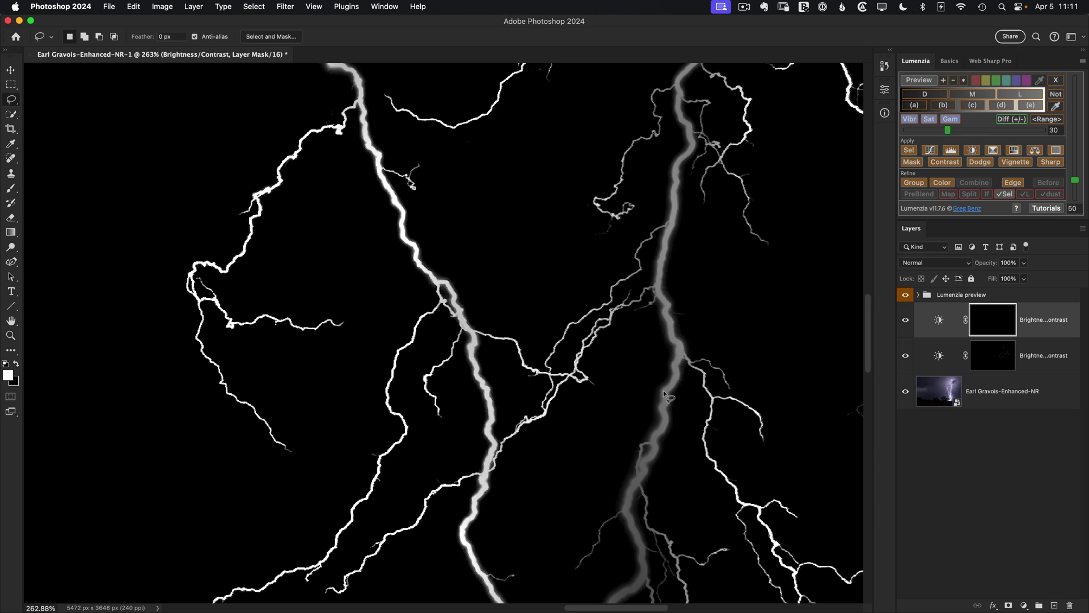
pyautogui.press('super+0')
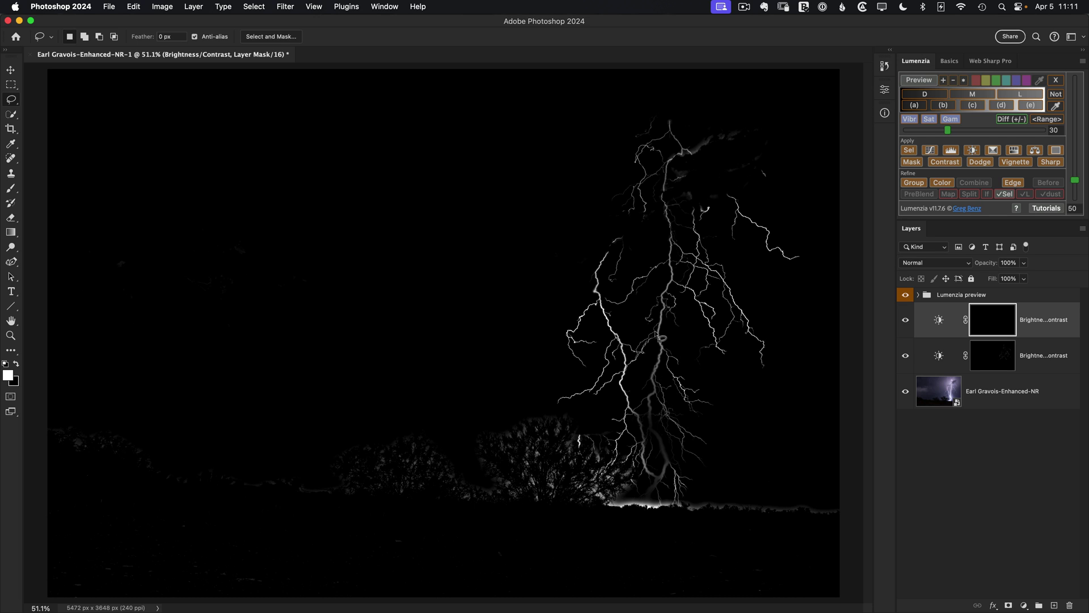
# - Load the lightning mask as a selection with hidden edges and set a size-100 brush
pyautogui.click(909, 151)
pyautogui.press('super+h')
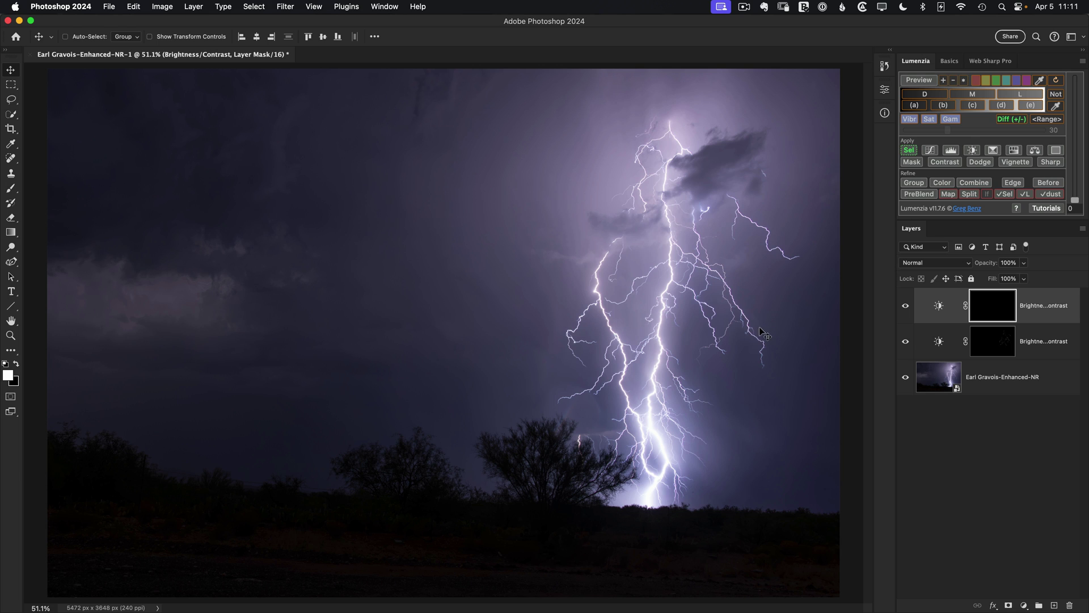
pyautogui.press('b')
pyautogui.press('[')
pyautogui.press('[')
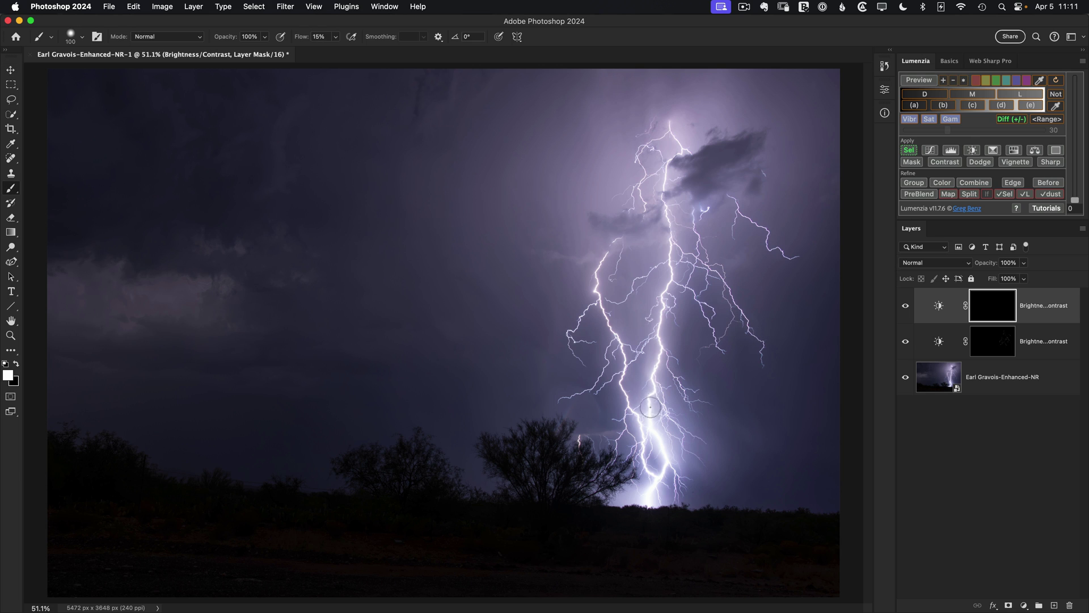
# - Paint white along the main bolt, its left branch, and up to the cloud
pyautogui.moveTo(664, 318); pyautogui.dragTo(665, 221)
pyautogui.moveTo(657, 336); pyautogui.dragTo(667, 200)
pyautogui.moveTo(597, 290); pyautogui.dragTo(603, 268)
pyautogui.moveTo(655, 369)
pyautogui.mouseDown()
pyautogui.moveTo(673, 218)
pyautogui.moveTo(663, 205)
pyautogui.mouseUp()
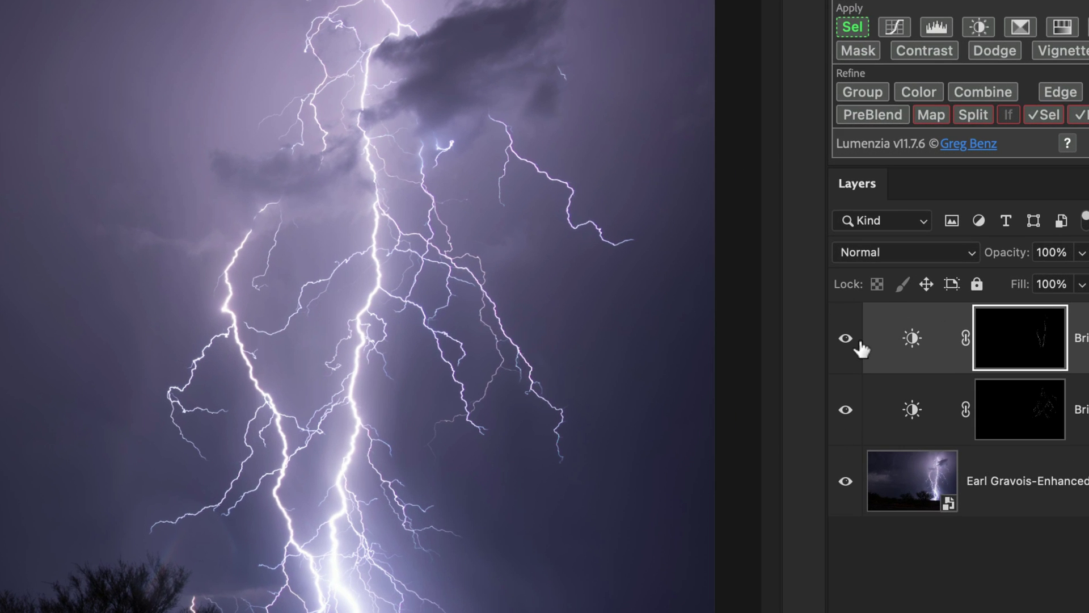
pyautogui.click(849, 337)
pyautogui.click(849, 337)
pyautogui.click(849, 338)
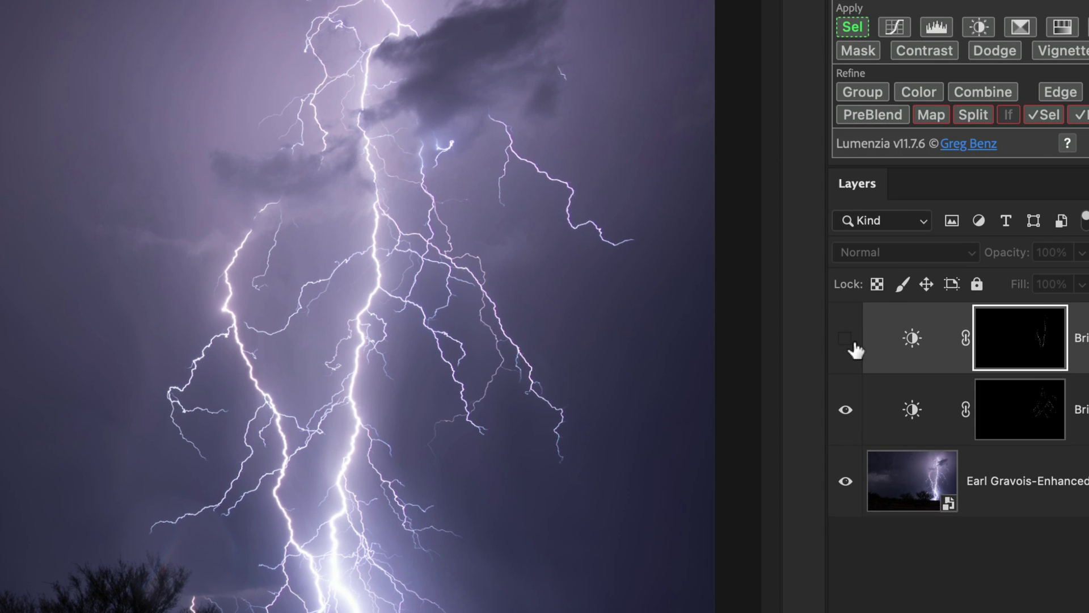
pyautogui.click(851, 340)
pyautogui.click(846, 339)
pyautogui.click(839, 338)
pyautogui.click(838, 338)
pyautogui.click(841, 339)
pyautogui.click(842, 339)
pyautogui.click(842, 339)
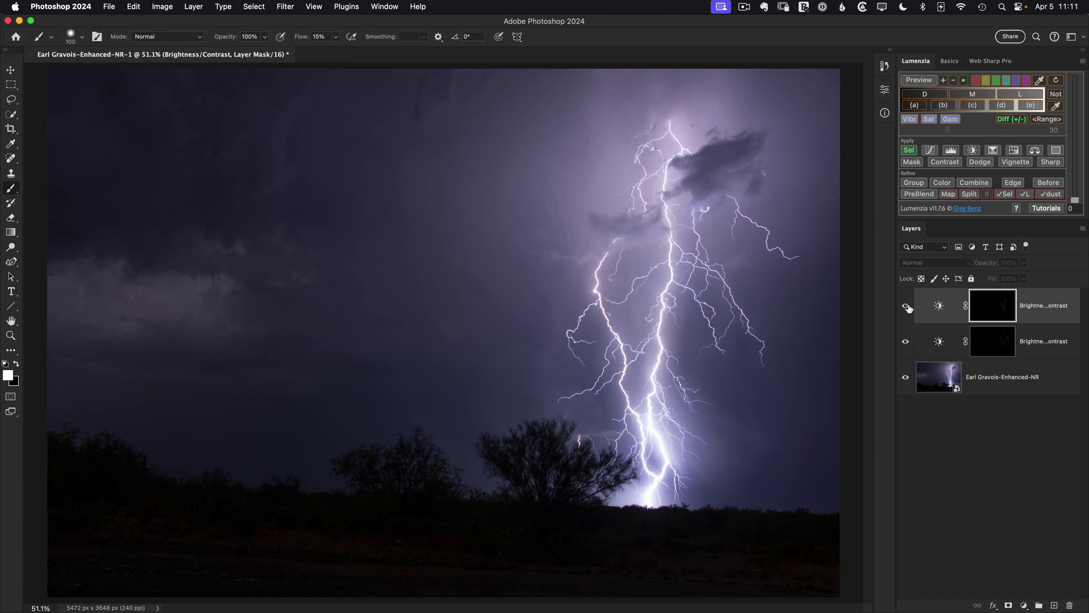
pyautogui.doubleClick(925, 308)
pyautogui.click(906, 307)
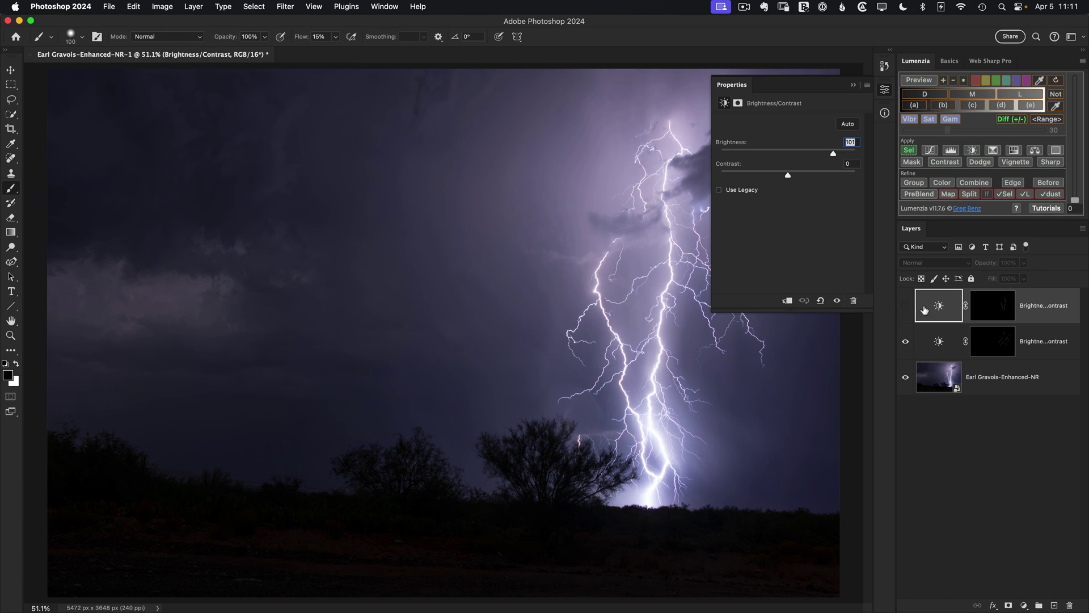
pyautogui.click(977, 312)
pyautogui.keyDown('alt'); pyautogui.click(980, 313); pyautogui.keyUp('alt')
pyautogui.keyDown('alt'); pyautogui.click(981, 313); pyautogui.keyUp('alt')
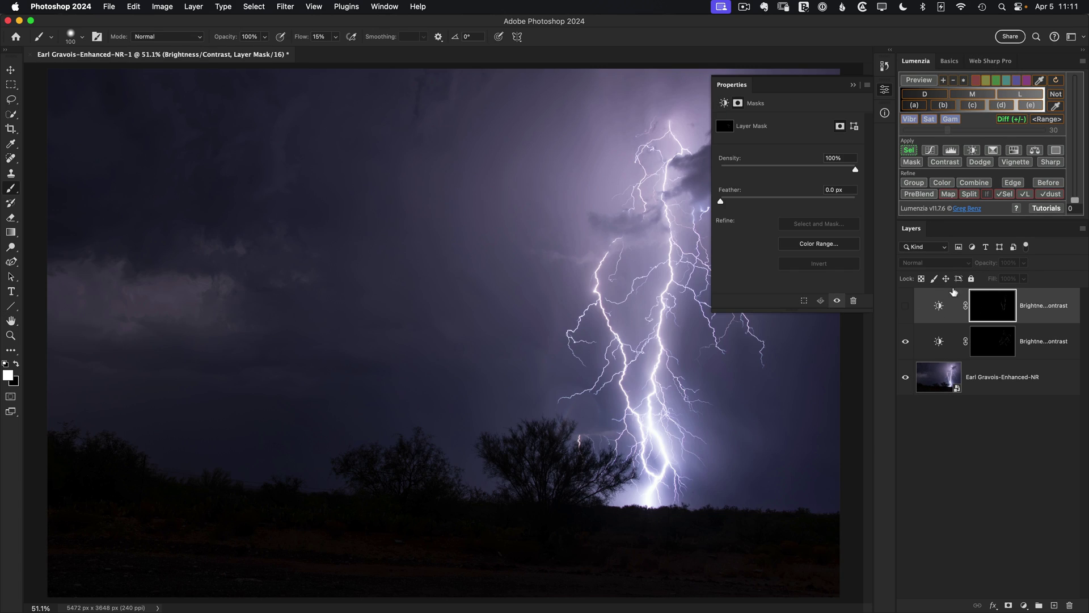
pyautogui.click(886, 113)
pyautogui.click(906, 307)
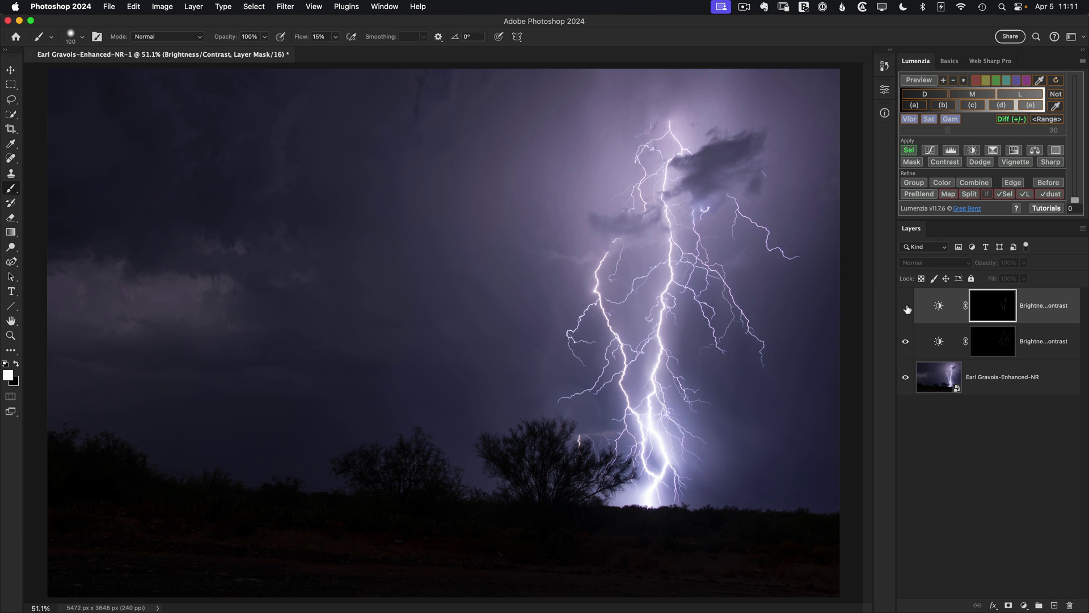
pyautogui.click(906, 308)
pyautogui.click(906, 308)
pyautogui.click(906, 308)
pyautogui.click(906, 307)
pyautogui.click(906, 308)
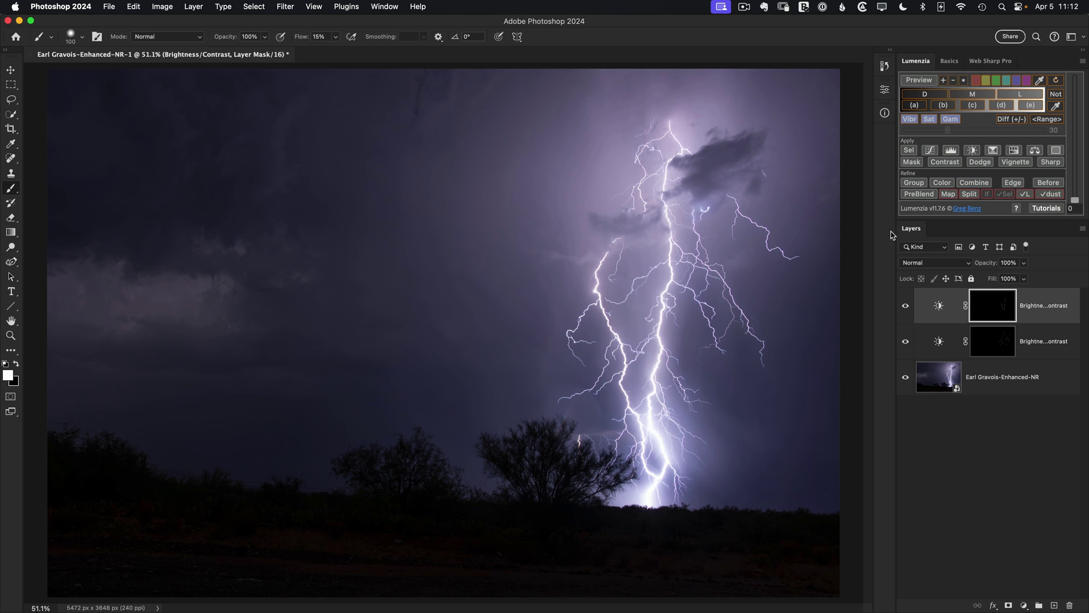
# - Add a third Brightness/Contrast layer with Contrast 100 in Luminosity blend mode
pyautogui.click(972, 151)
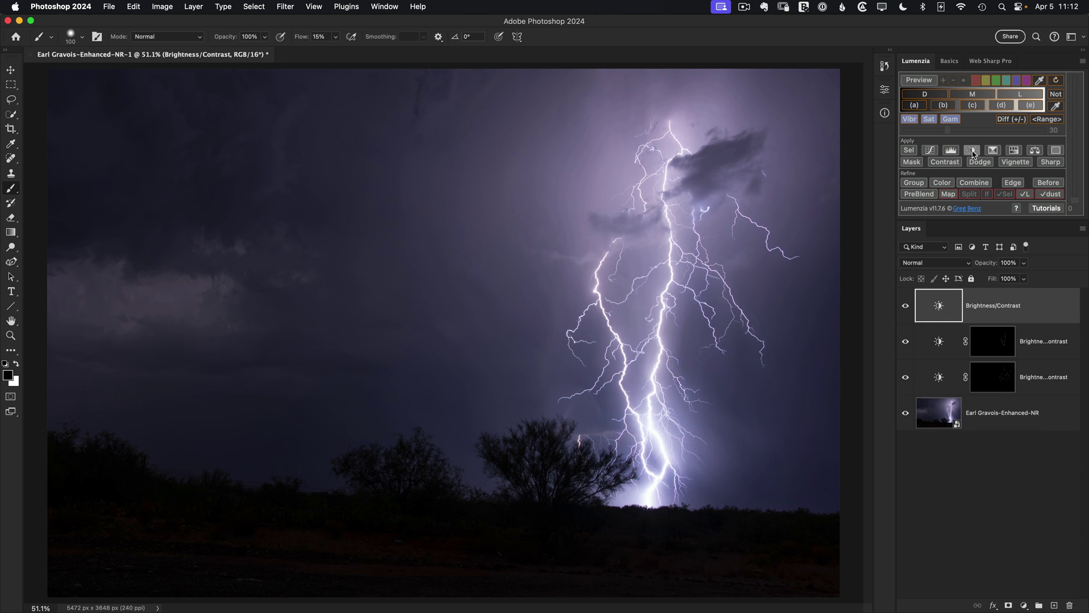
pyautogui.doubleClick(939, 306)
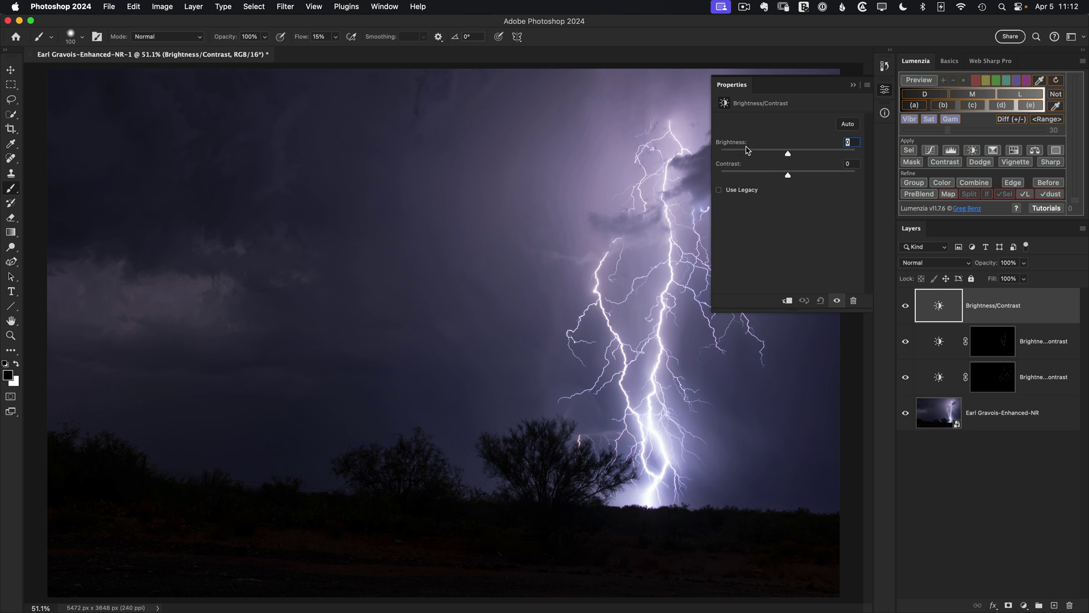
pyautogui.moveTo(789, 178); pyautogui.dragTo(894, 193)
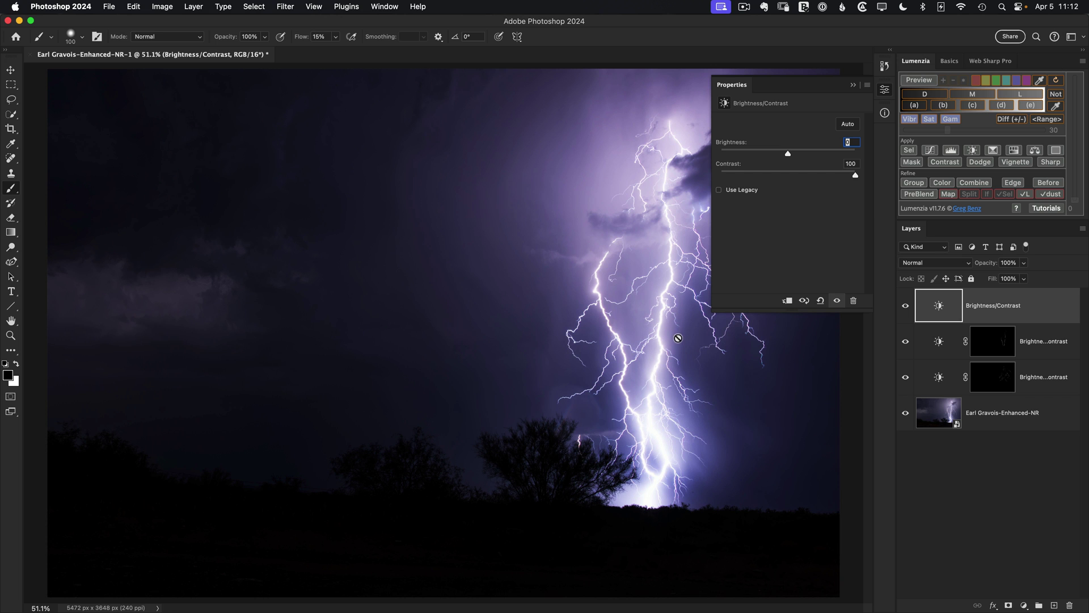
pyautogui.click(920, 265)
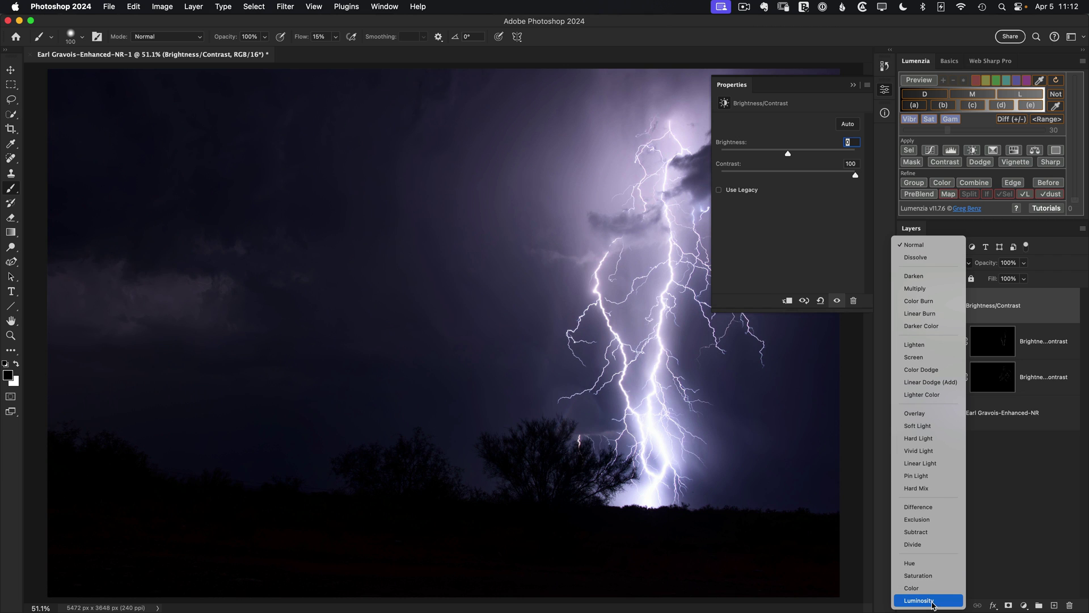
pyautogui.click(932, 603)
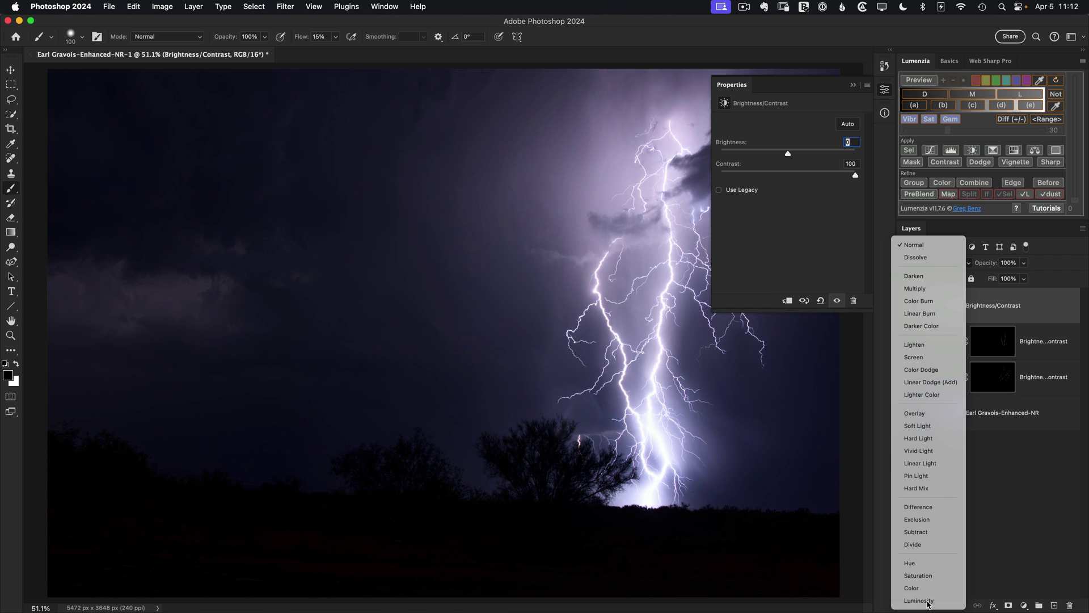
# - Toggle the contrast layer off and on to compare, then close its settings
pyautogui.click(906, 308)
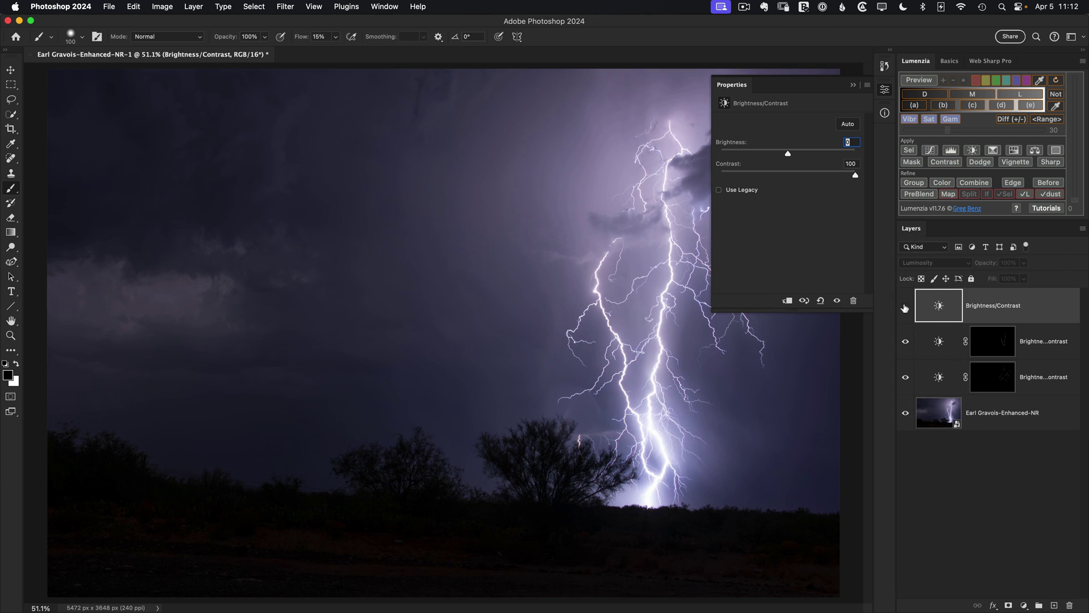
pyautogui.click(905, 308)
pyautogui.click(906, 308)
pyautogui.click(906, 308)
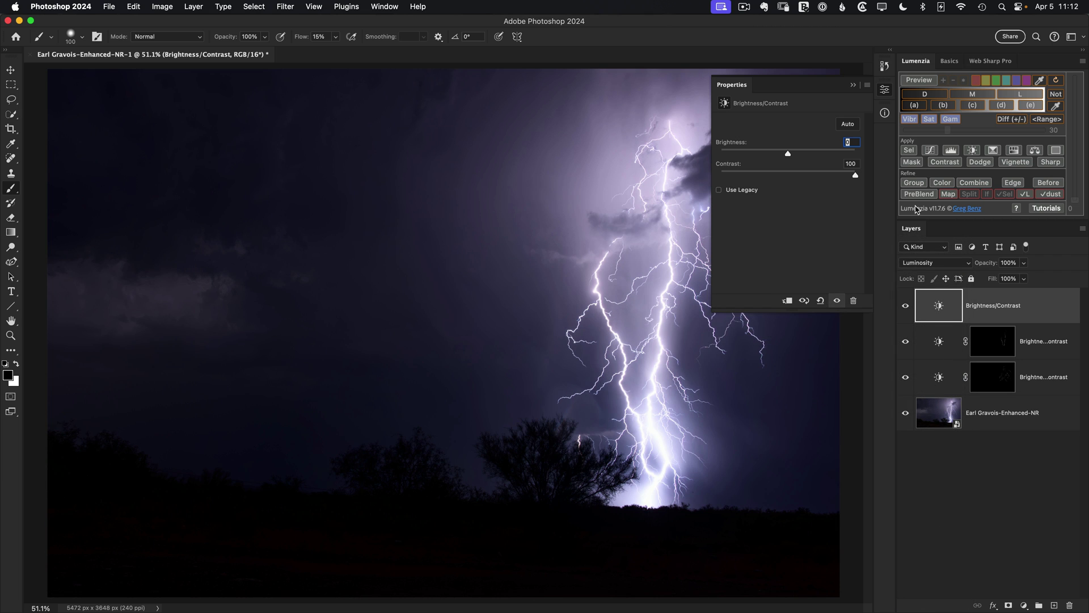
pyautogui.click(884, 90)
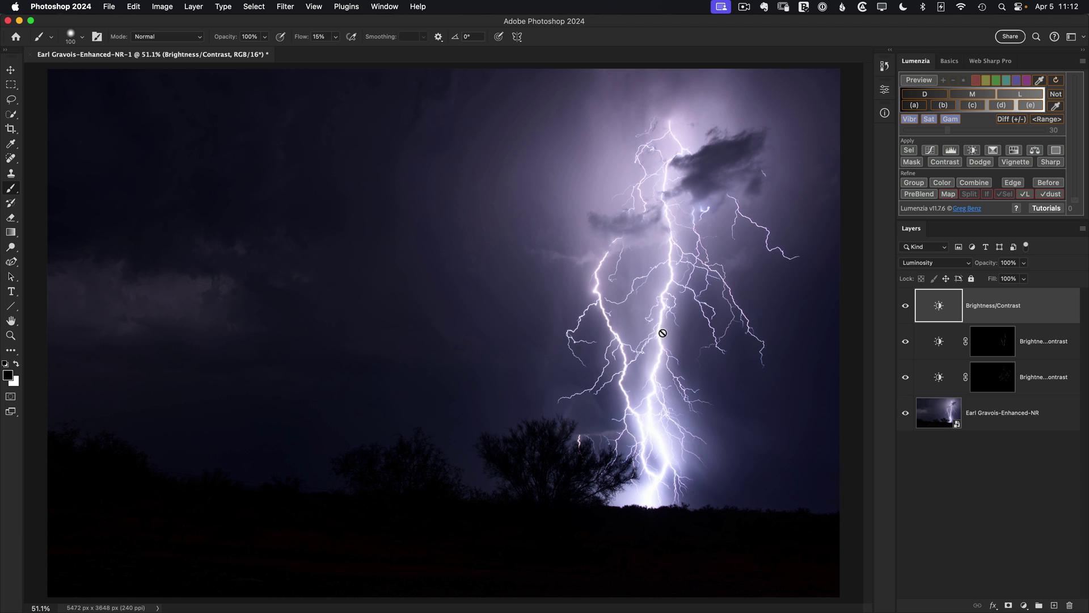
# - Black-mask the top Brightness/Contrast layer and load an L3.25 lights luminosity selection
pyautogui.click(911, 163)
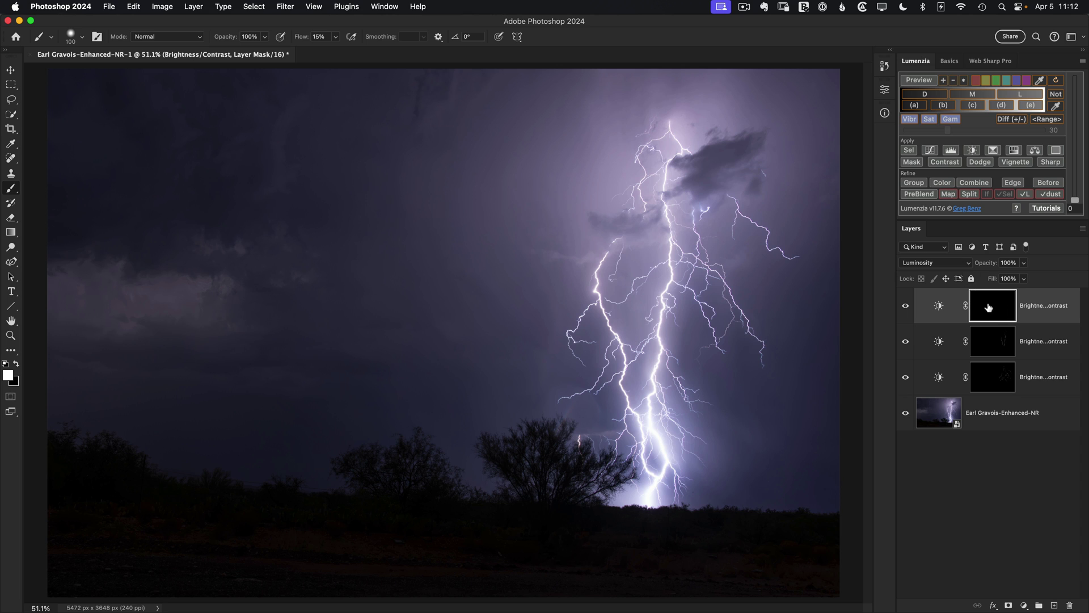
pyautogui.click(1024, 97)
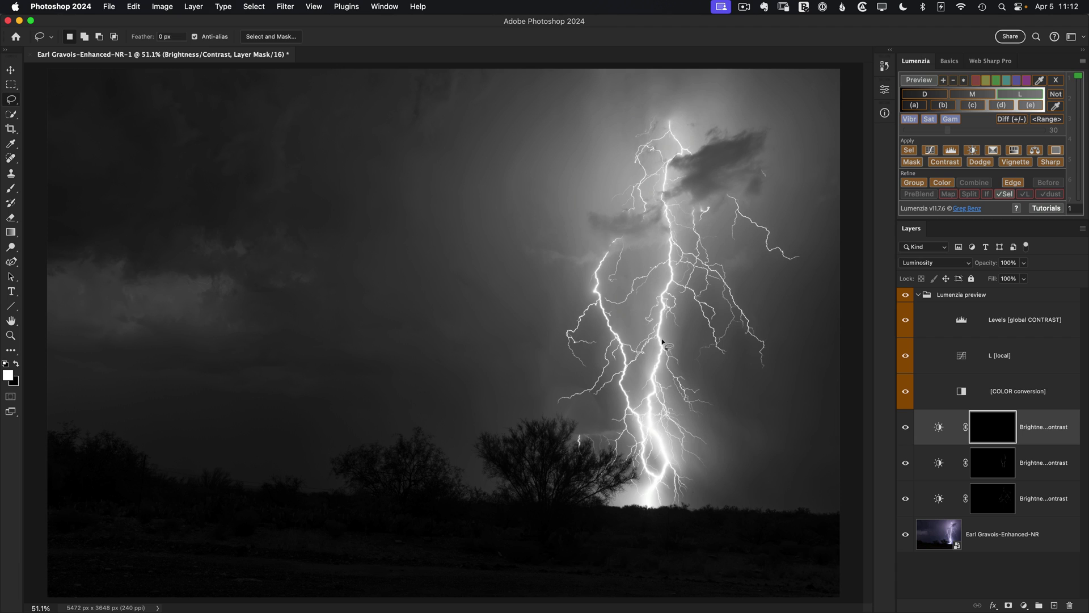
pyautogui.click(1079, 102)
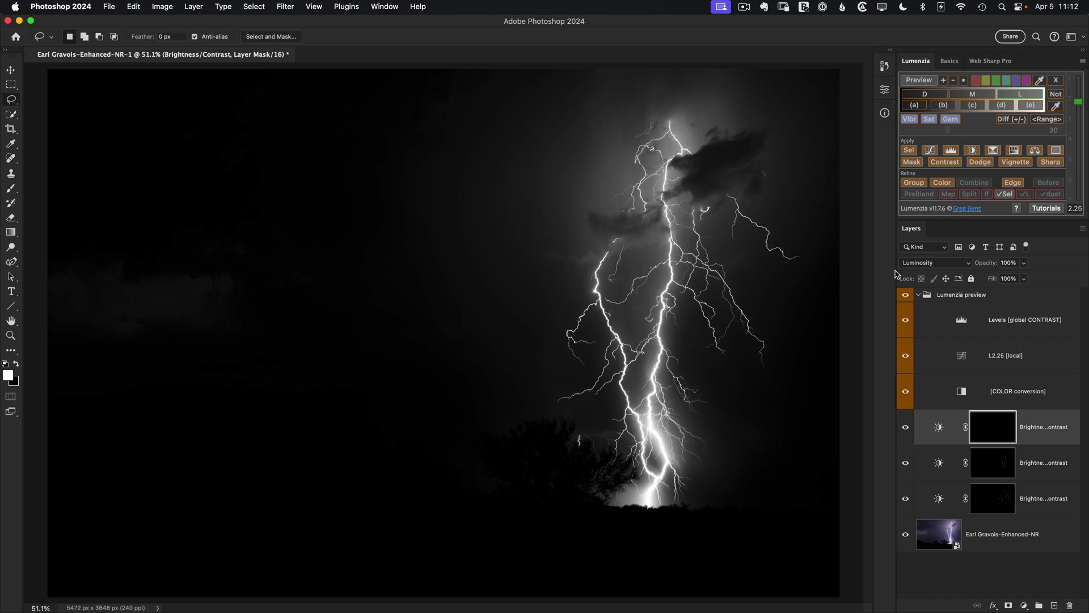
pyautogui.click(1079, 123)
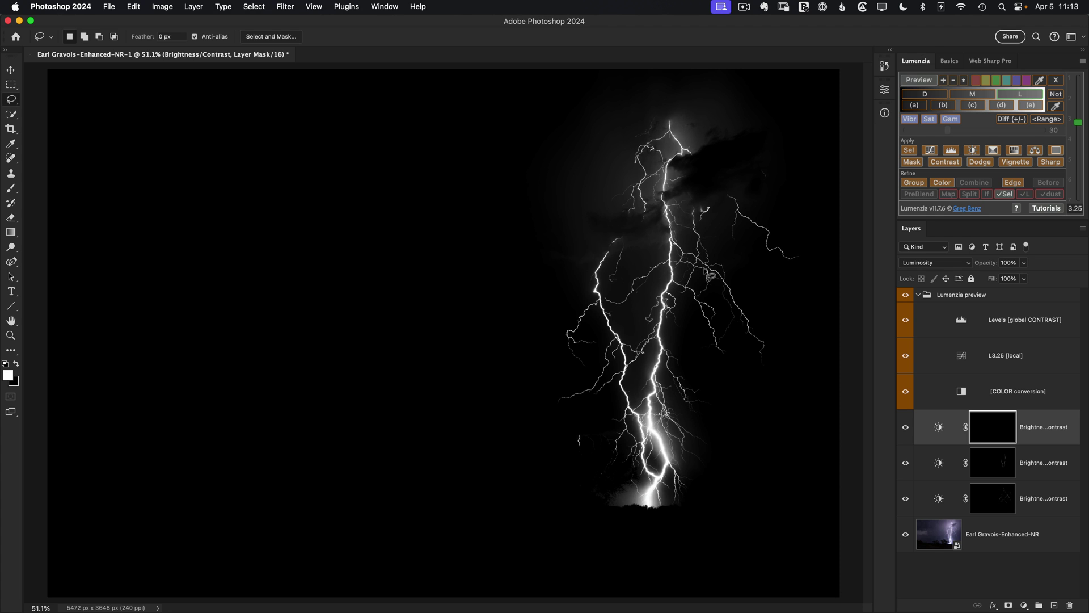
pyautogui.click(908, 153)
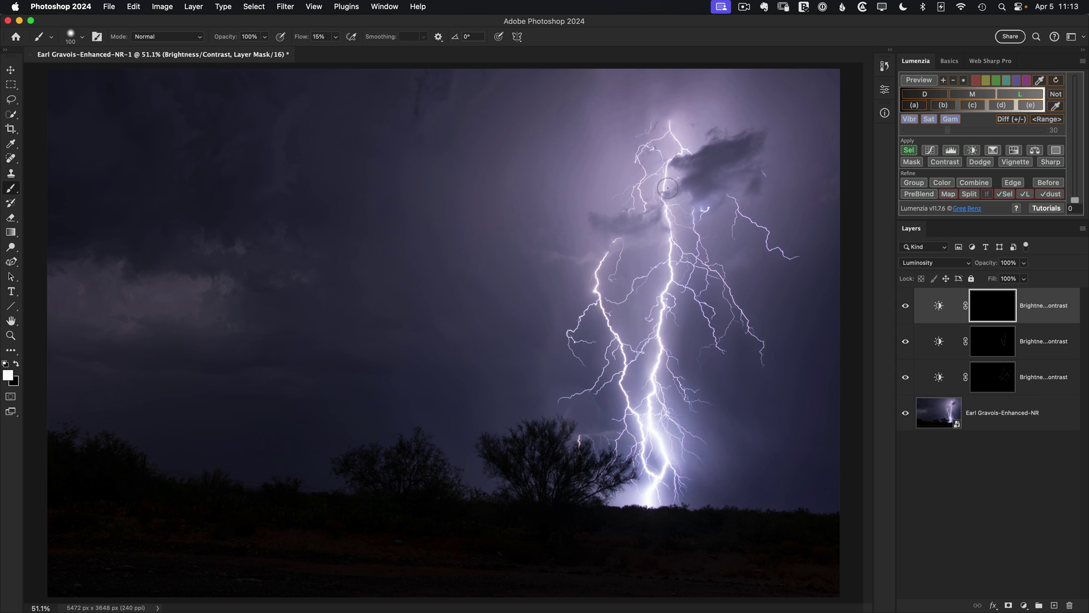
# - Paint white in the top mask along the main bolt up to the cloud, toggling the layer to compare
pyautogui.moveTo(668, 188)
pyautogui.mouseDown()
pyautogui.moveTo(663, 302)
pyautogui.moveTo(631, 357)
pyautogui.mouseUp()
pyautogui.moveTo(651, 403)
pyautogui.mouseDown()
pyautogui.moveTo(675, 278)
pyautogui.moveTo(663, 207)
pyautogui.mouseUp()
pyautogui.click(905, 307)
pyautogui.click(905, 307)
pyautogui.click(906, 310)
pyautogui.click(906, 309)
pyautogui.click(905, 310)
pyautogui.click(905, 313)
pyautogui.click(906, 310)
pyautogui.click(906, 310)
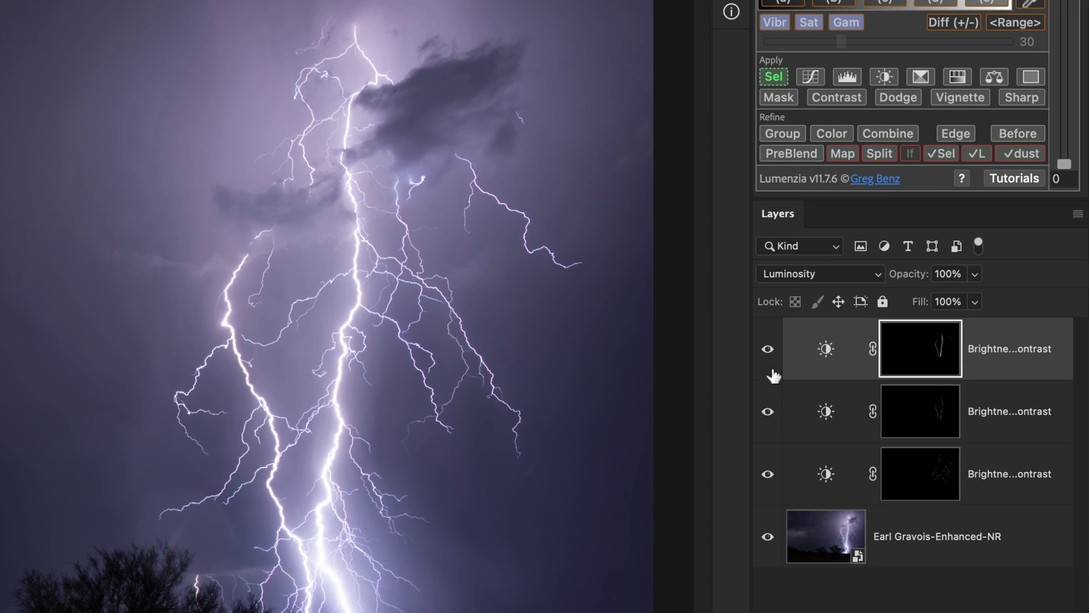
pyautogui.keyDown('alt'); pyautogui.click(768, 541); pyautogui.keyUp('alt')
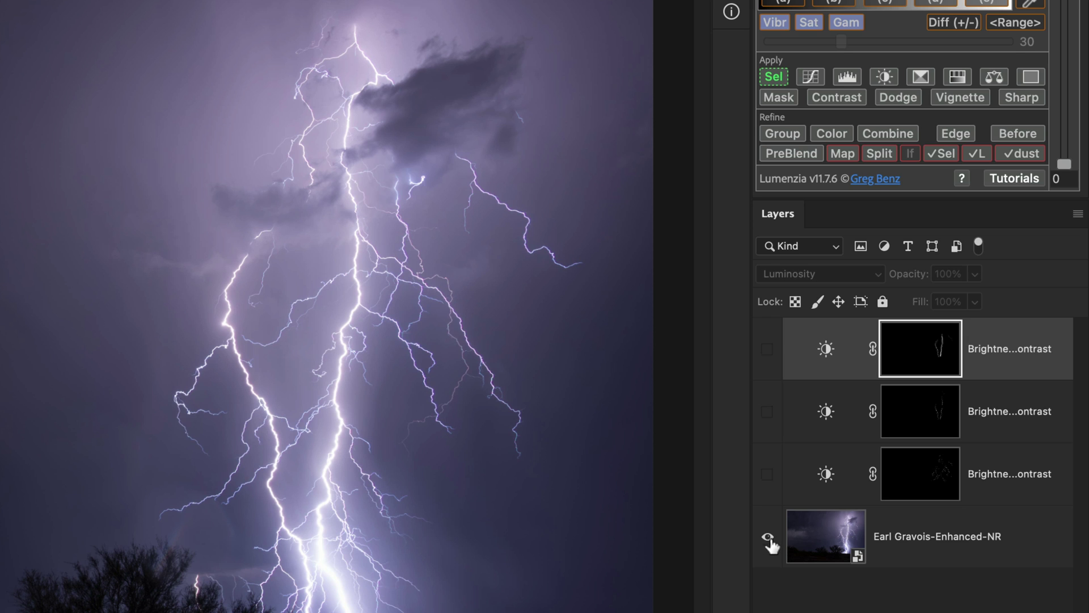
pyautogui.keyDown('alt'); pyautogui.click(769, 541); pyautogui.keyUp('alt')
pyautogui.keyDown('alt'); pyautogui.click(769, 542); pyautogui.keyUp('alt')
pyautogui.keyDown('alt'); pyautogui.click(770, 542); pyautogui.keyUp('alt')
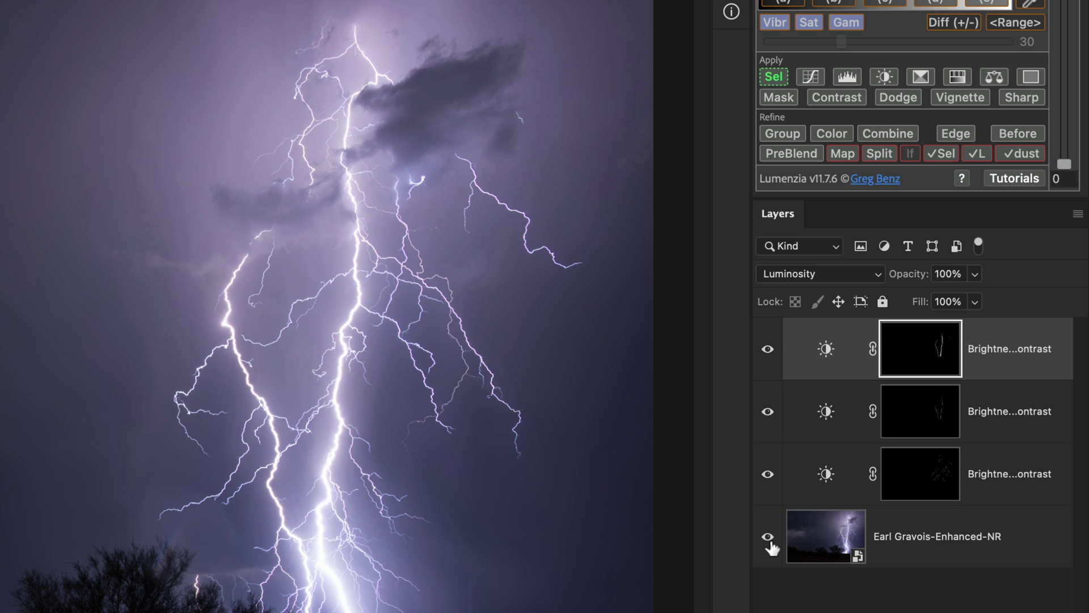
pyautogui.keyDown('alt'); pyautogui.click(769, 542); pyautogui.keyUp('alt')
pyautogui.keyDown('alt'); pyautogui.click(769, 542); pyautogui.keyUp('alt')
pyautogui.keyDown('alt'); pyautogui.click(770, 542); pyautogui.keyUp('alt')
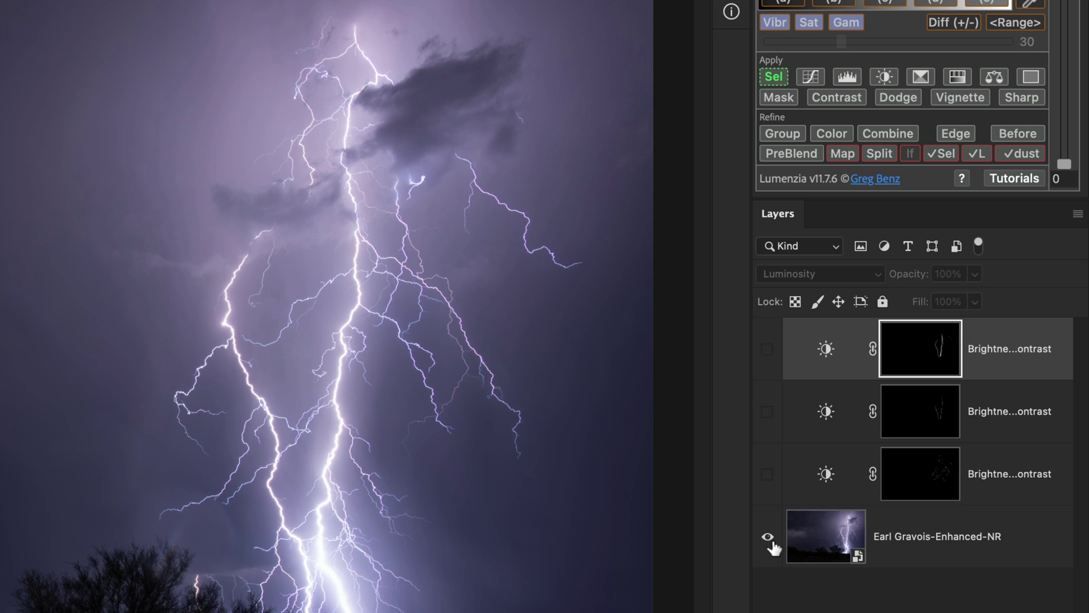
pyautogui.keyDown('alt'); pyautogui.click(769, 541); pyautogui.keyUp('alt')
pyautogui.keyDown('alt'); pyautogui.click(769, 542); pyautogui.keyUp('alt')
pyautogui.keyDown('alt'); pyautogui.click(770, 542); pyautogui.keyUp('alt')
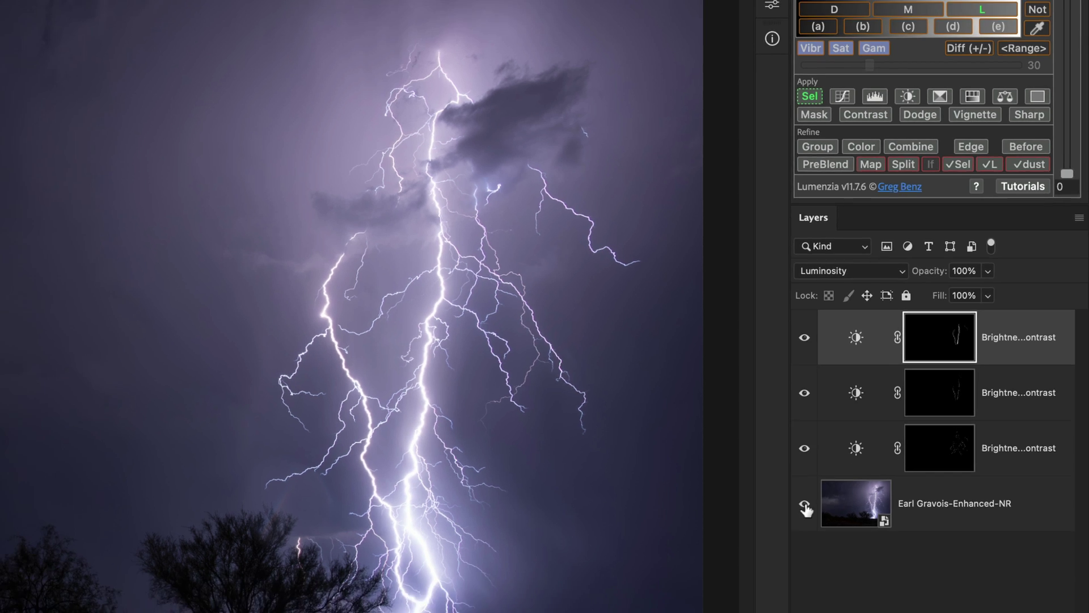
pyautogui.keyDown('alt'); pyautogui.click(805, 507); pyautogui.keyUp('alt')
pyautogui.keyDown('alt'); pyautogui.click(805, 507); pyautogui.keyUp('alt')
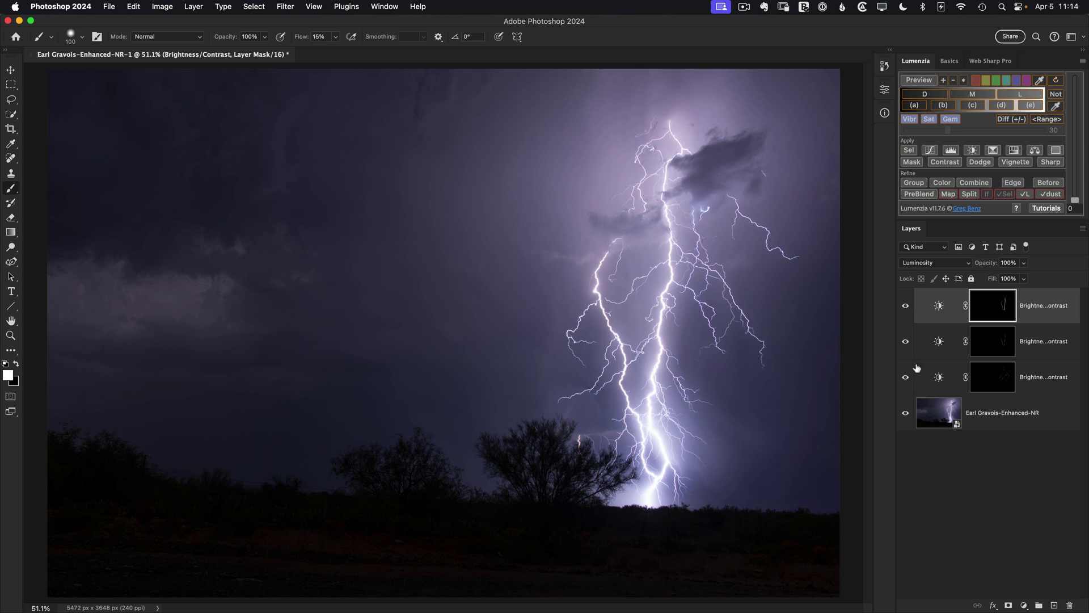
# - Duplicate the photo layer, move the copy below the original, and label it red
pyautogui.click(983, 406)
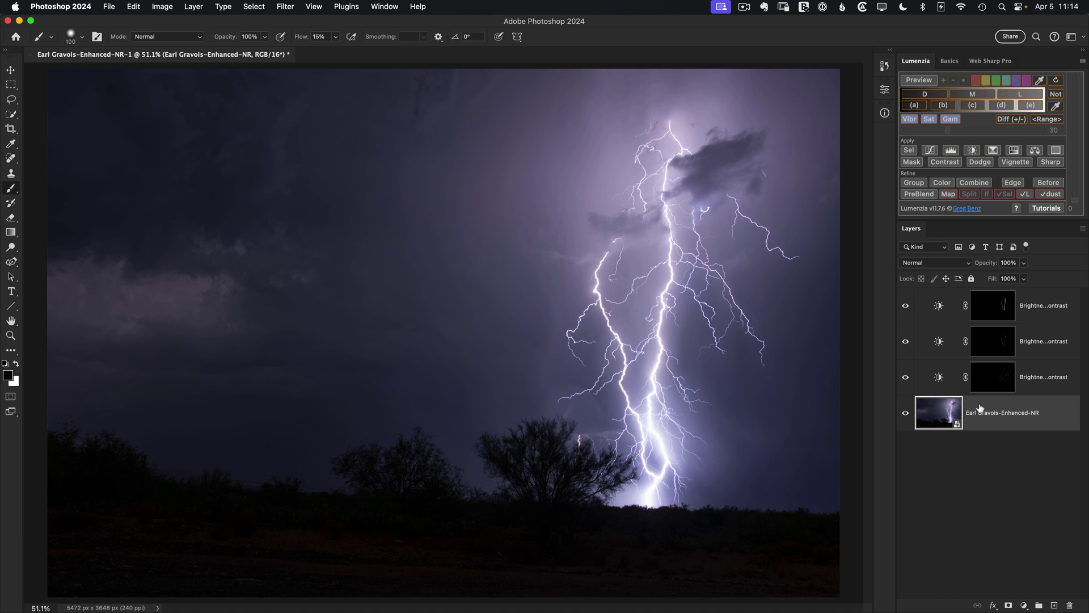
pyautogui.press('super+j')
pyautogui.moveTo(985, 410); pyautogui.dragTo(983, 467)
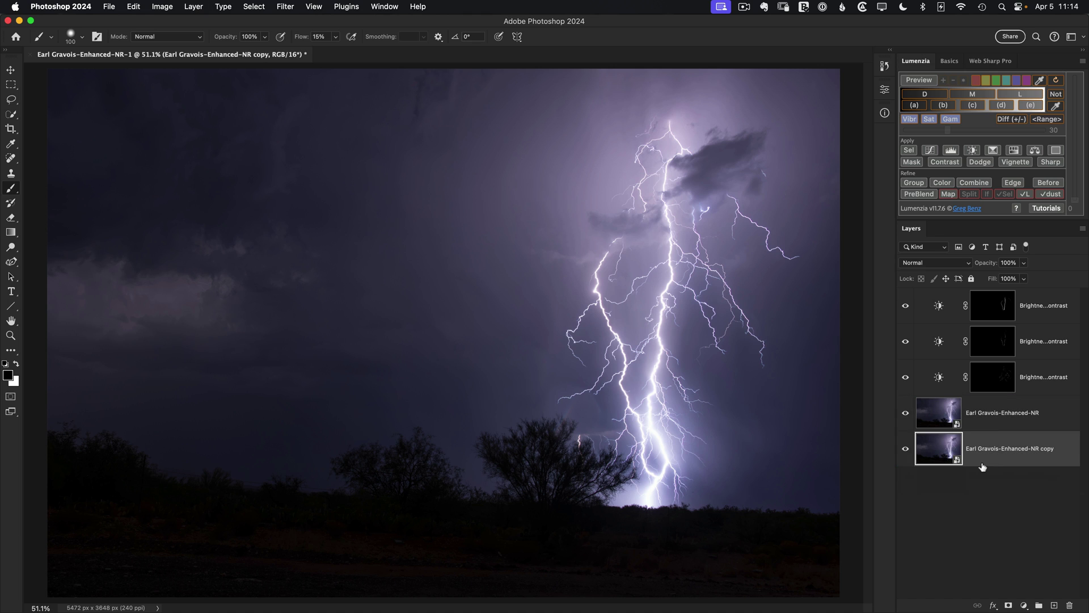
pyautogui.rightClick(1005, 441)
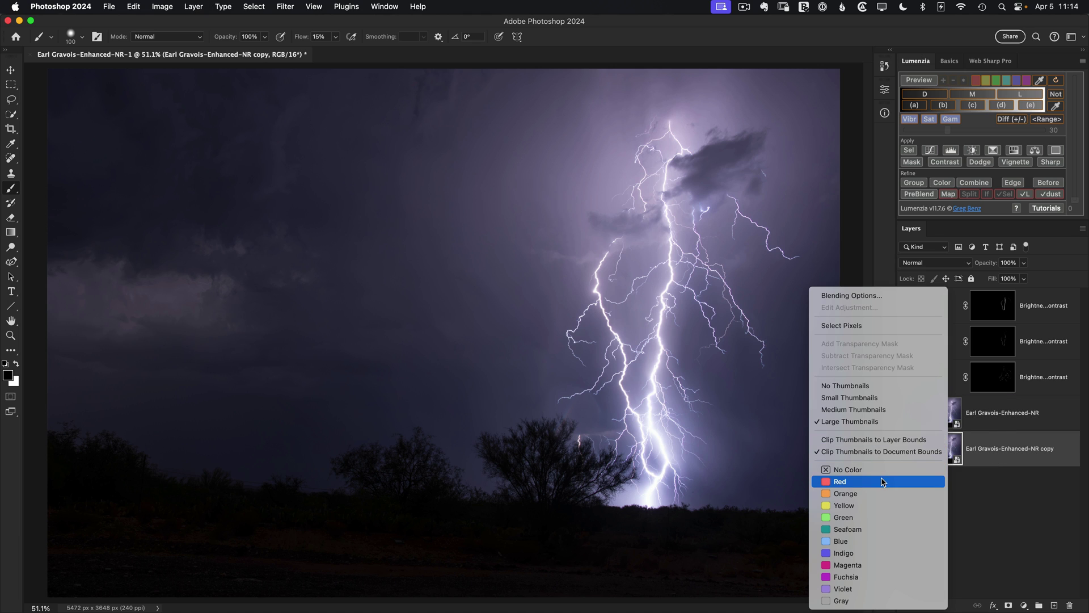
pyautogui.click(972, 460)
# - Rename the copy 'RAW', hide it, and reselect the enhanced photo layer
pyautogui.doubleClick(987, 448)
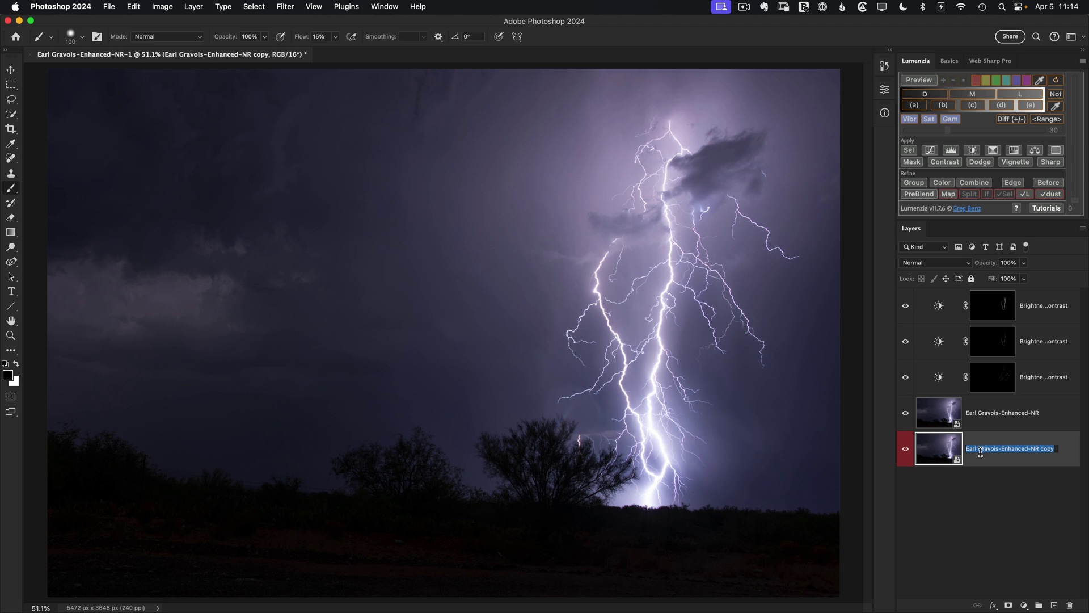
pyautogui.write('RAW')
pyautogui.press('Return')
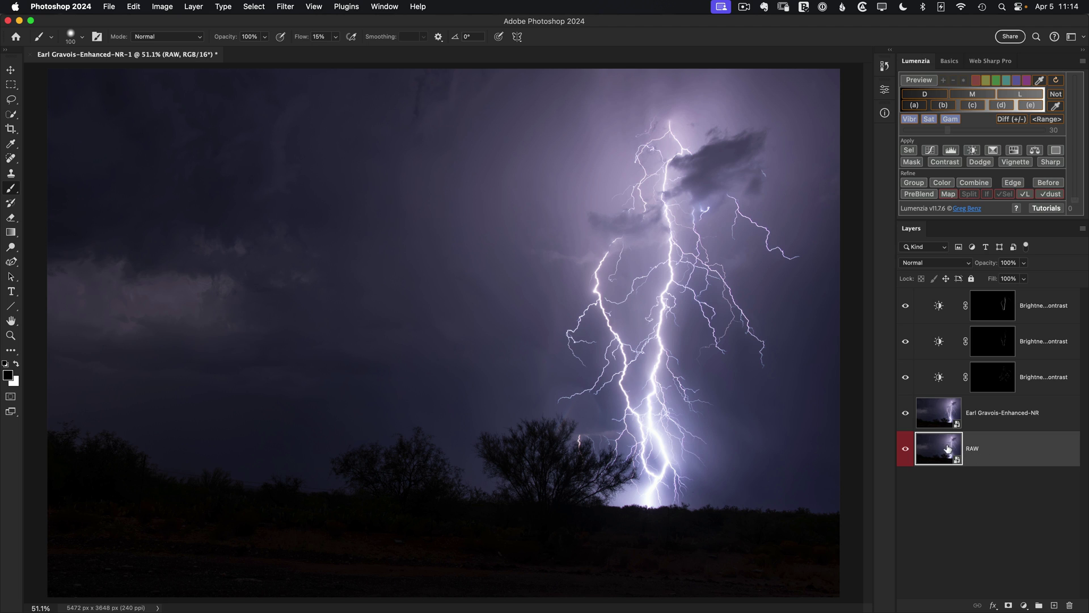
pyautogui.click(906, 449)
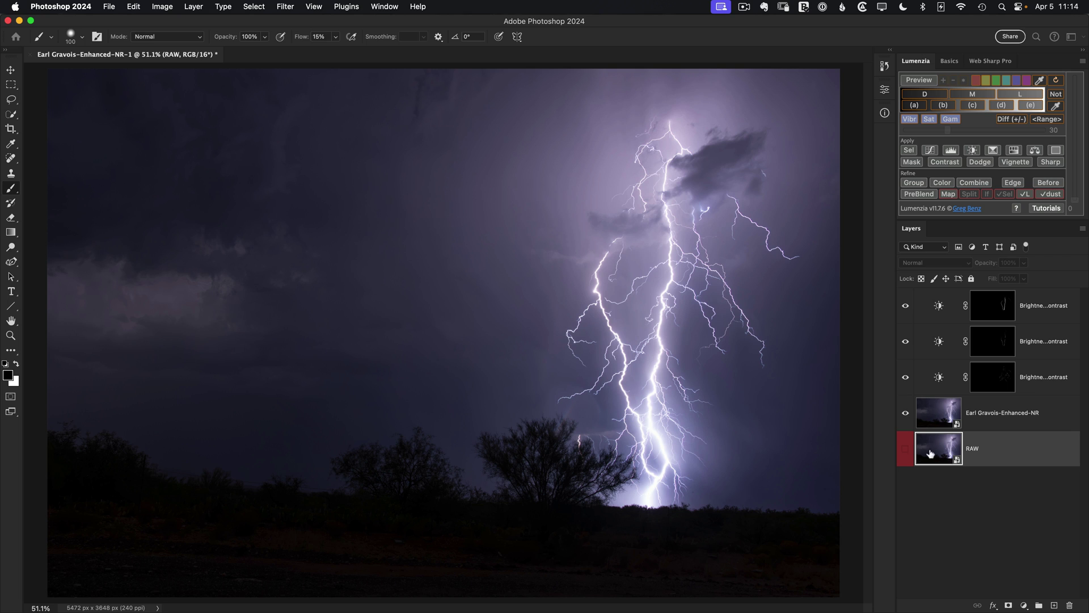
pyautogui.click(989, 408)
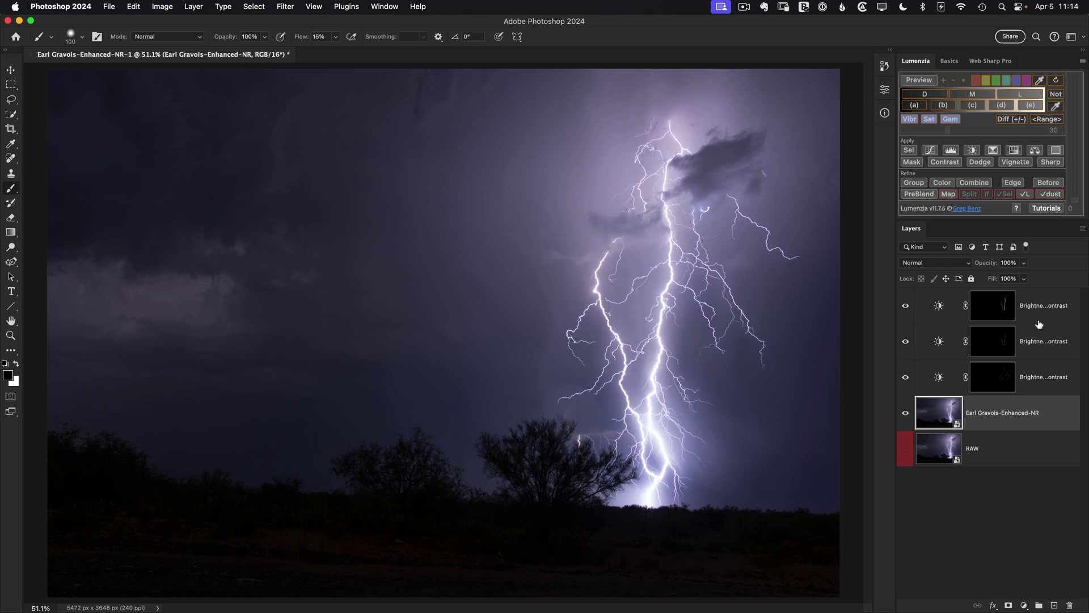
# - Convert the photo layer and its three Brightness/Contrast layers into a single smart object
pyautogui.keyDown('shift'); pyautogui.click(1028, 301); pyautogui.keyUp('shift')
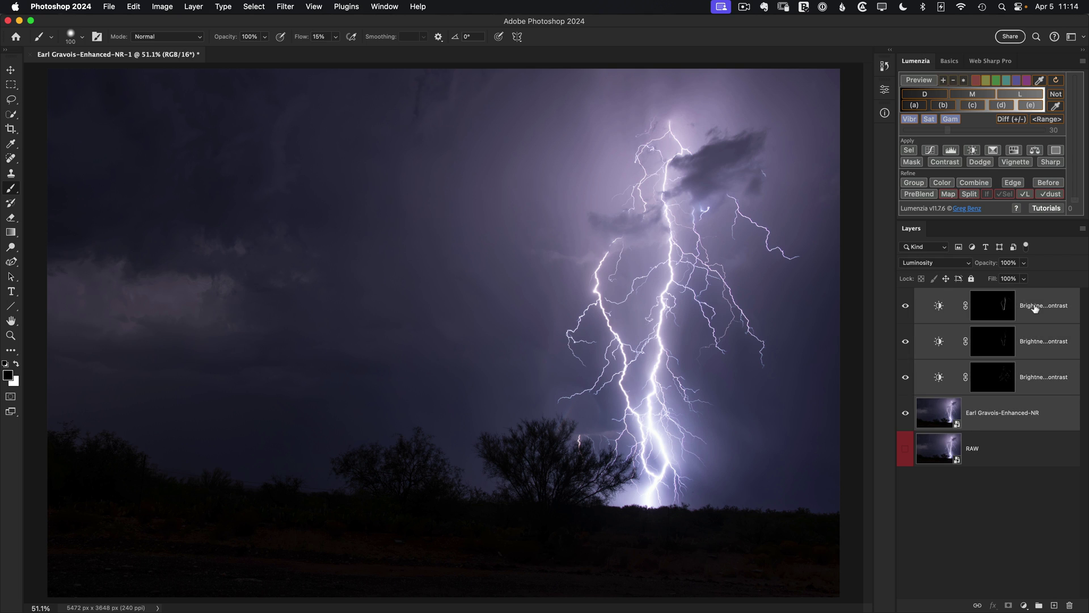
pyautogui.rightClick(997, 407)
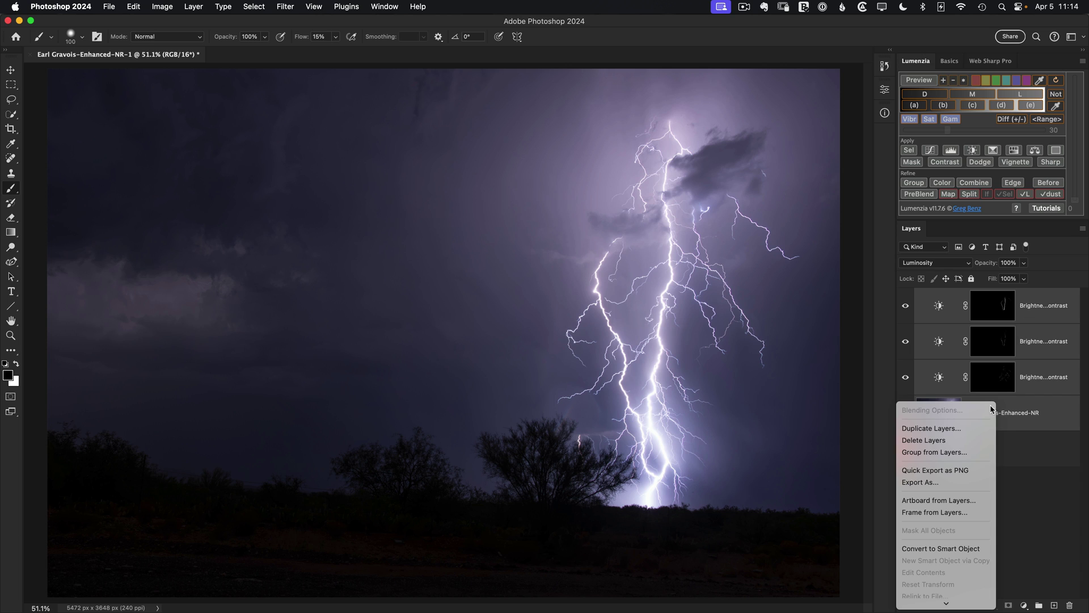
pyautogui.click(944, 548)
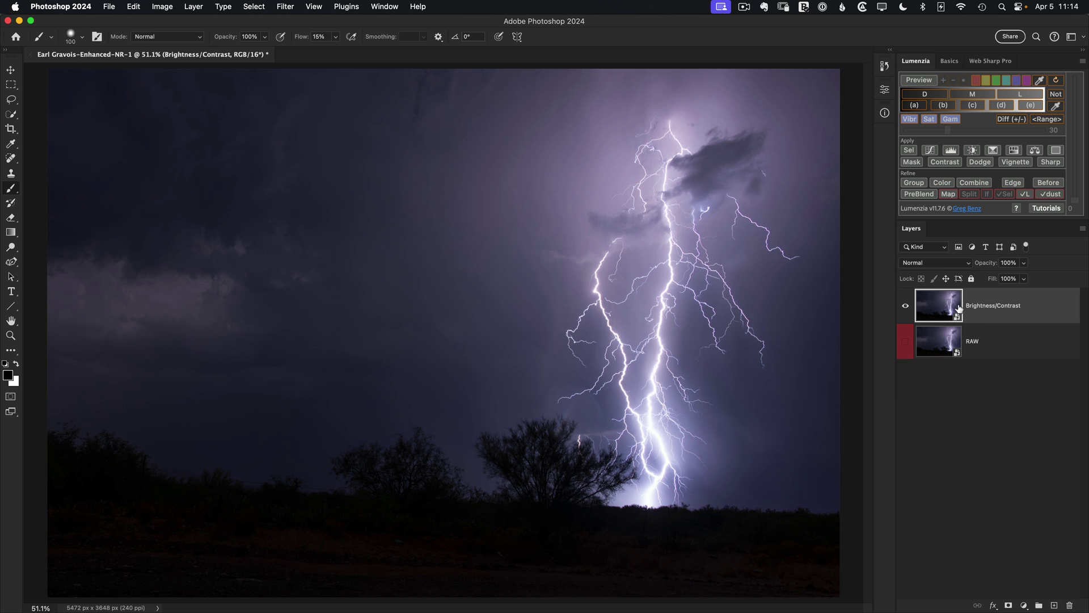
# - In Camera Raw Filter, set Clarity to 50 and compare the before/after views of the lightning photo
pyautogui.click(292, 8)
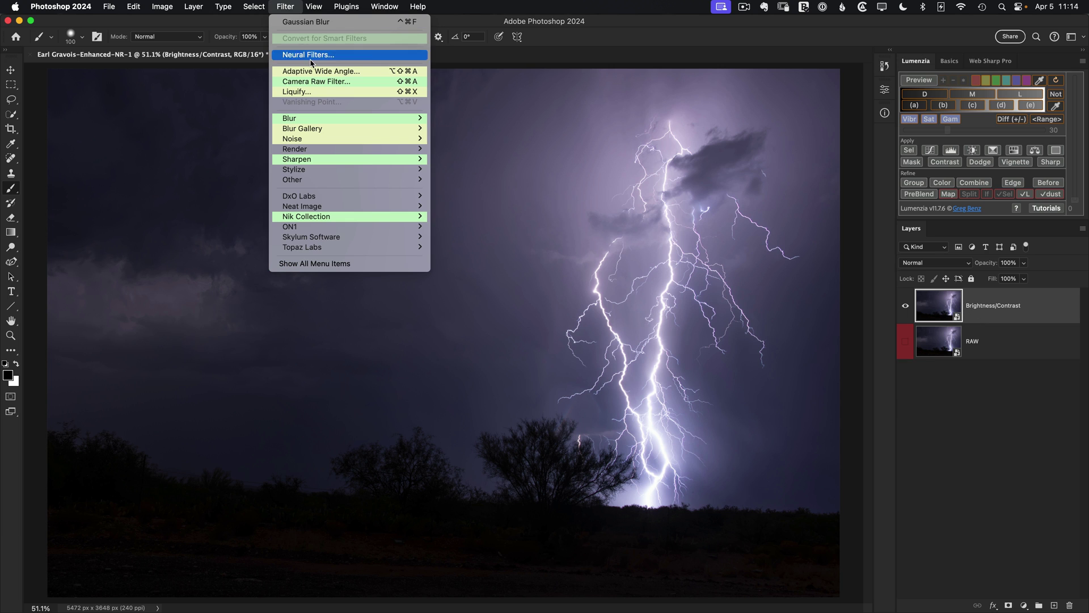
pyautogui.click(309, 82)
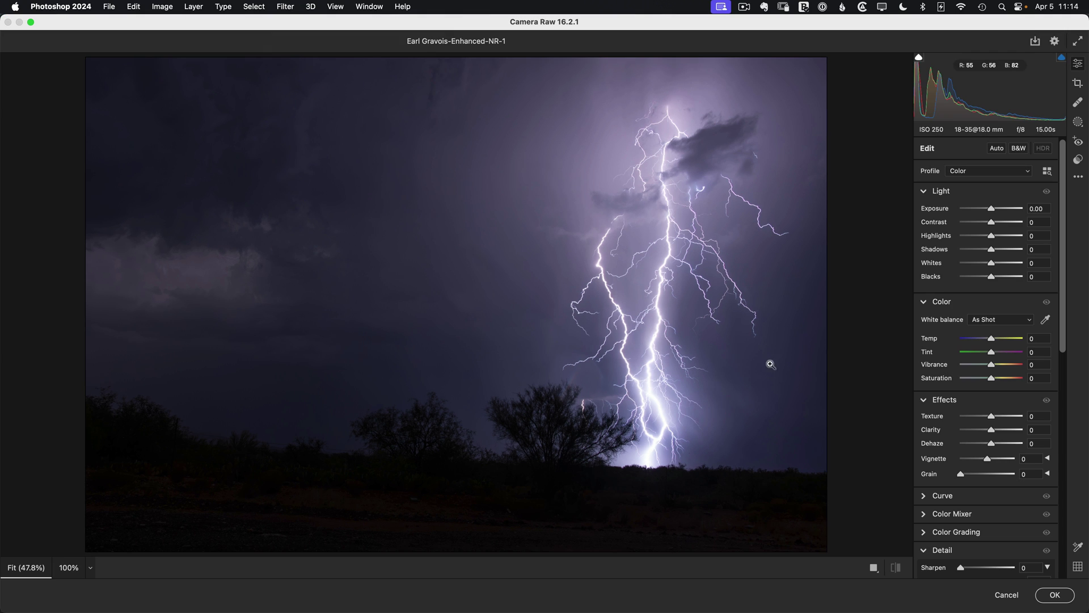
pyautogui.click(1037, 429)
pyautogui.write('50')
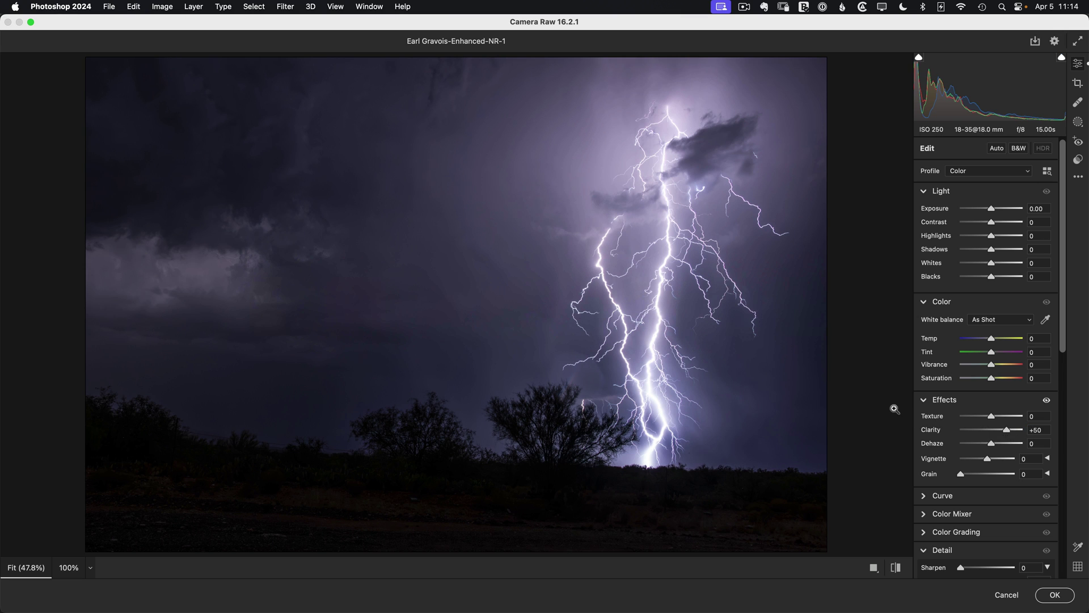
pyautogui.press('\\')
pyautogui.press('\\')
pyautogui.press('\\')
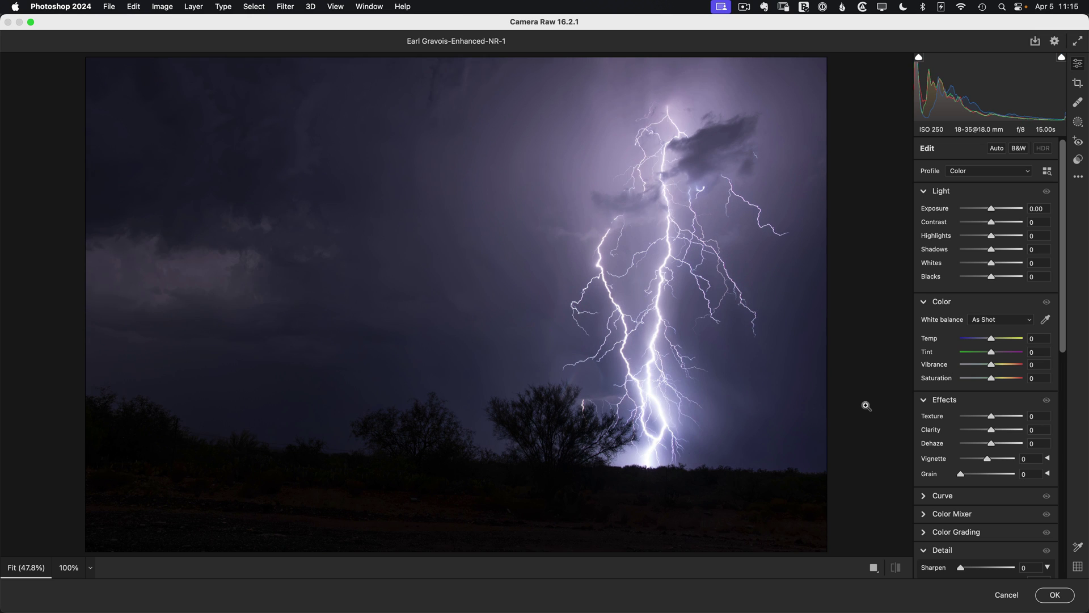
pyautogui.press('\\')
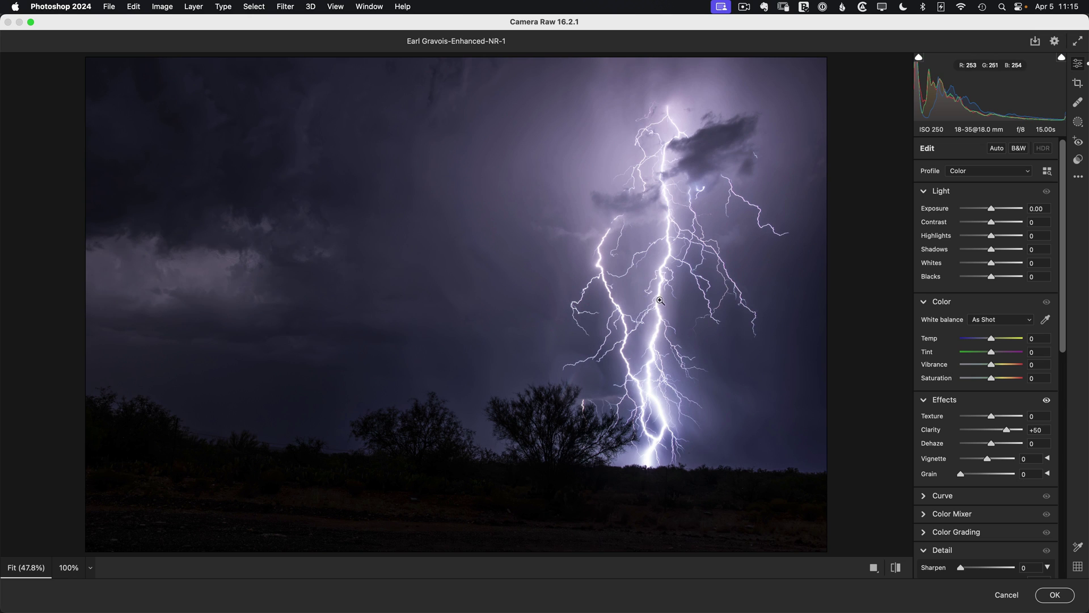
pyautogui.press('\\')
pyautogui.press('\\')
# - Apply the Clarity edit as a smart filter and set its blending mode to Lighten
pyautogui.click(1053, 592)
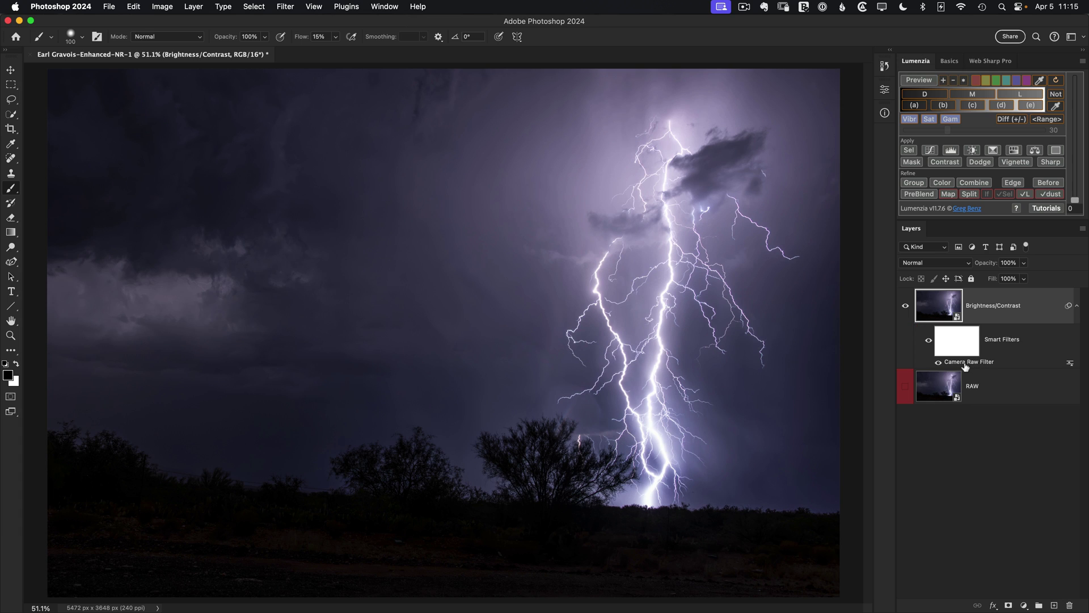
pyautogui.doubleClick(1070, 364)
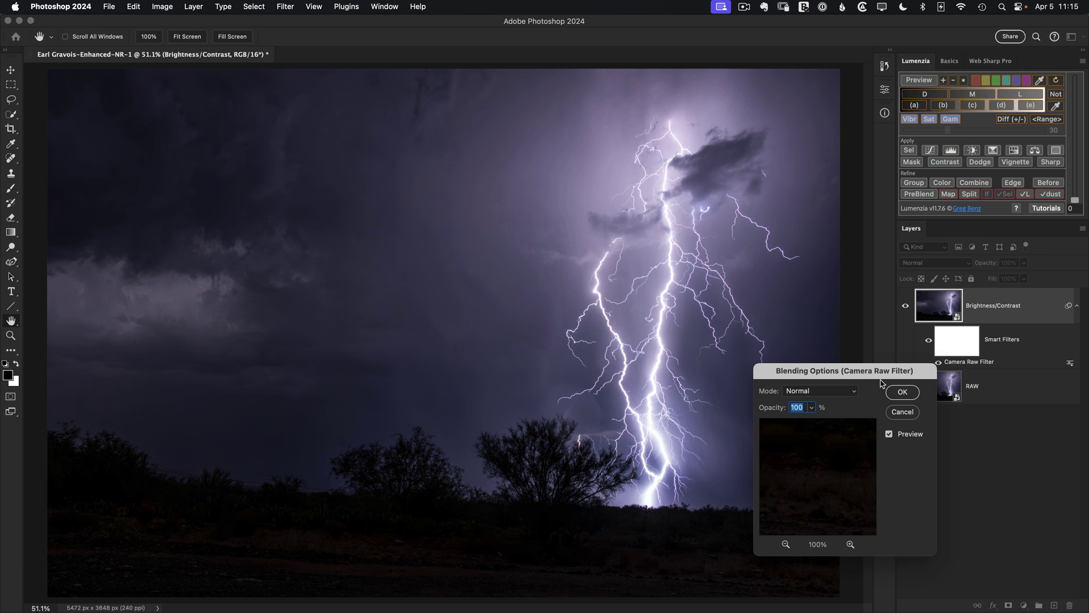
pyautogui.click(843, 394)
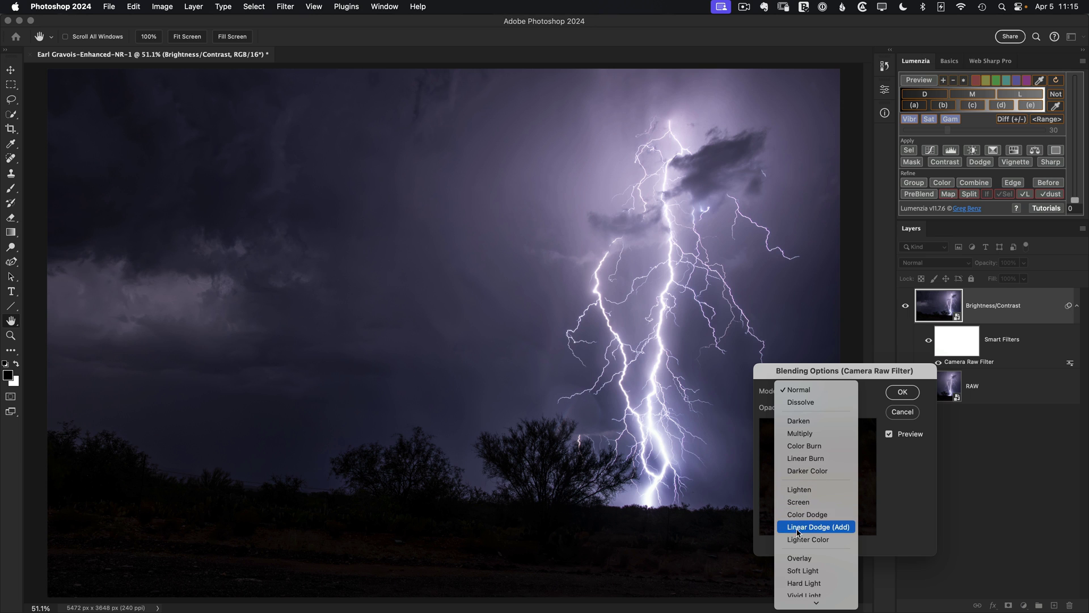
pyautogui.click(799, 489)
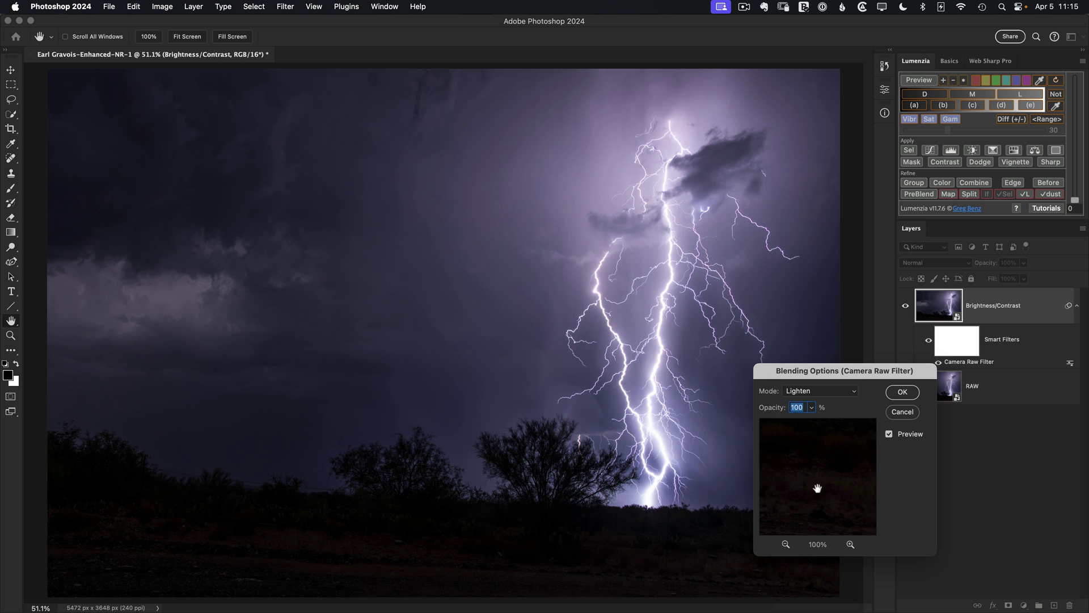
pyautogui.click(902, 393)
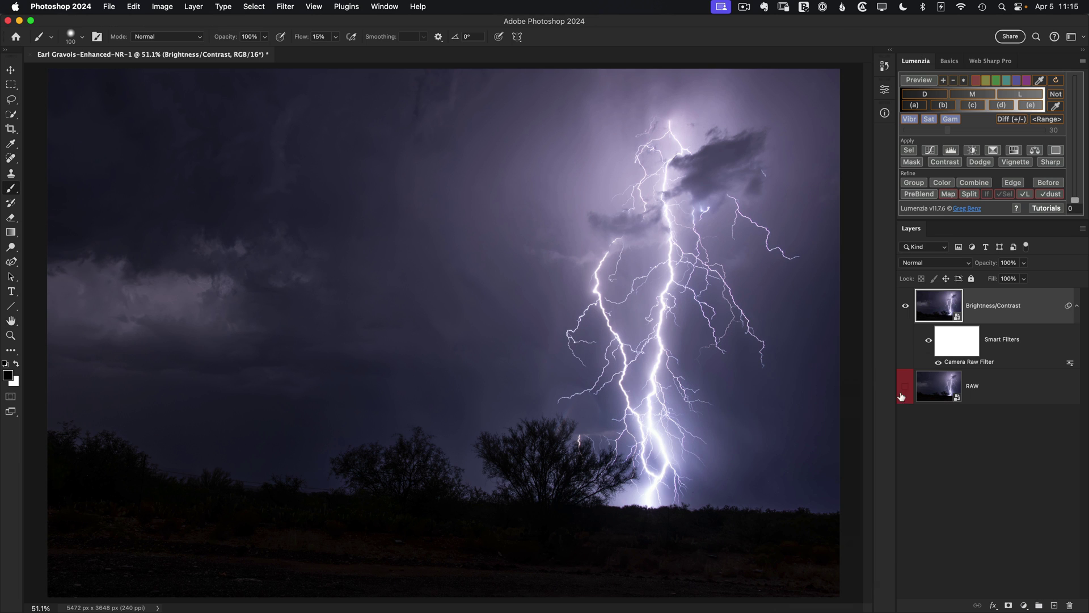
# - Toggle the Camera Raw smart filter off and on to compare, leaving it visible
pyautogui.click(939, 363)
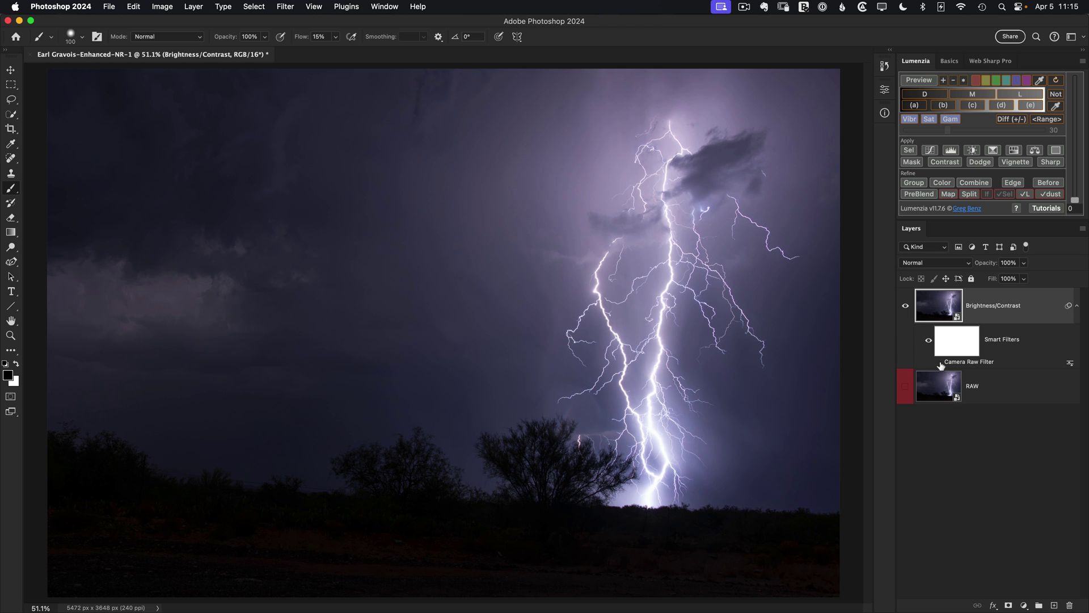
pyautogui.click(938, 364)
pyautogui.click(939, 364)
pyautogui.click(939, 363)
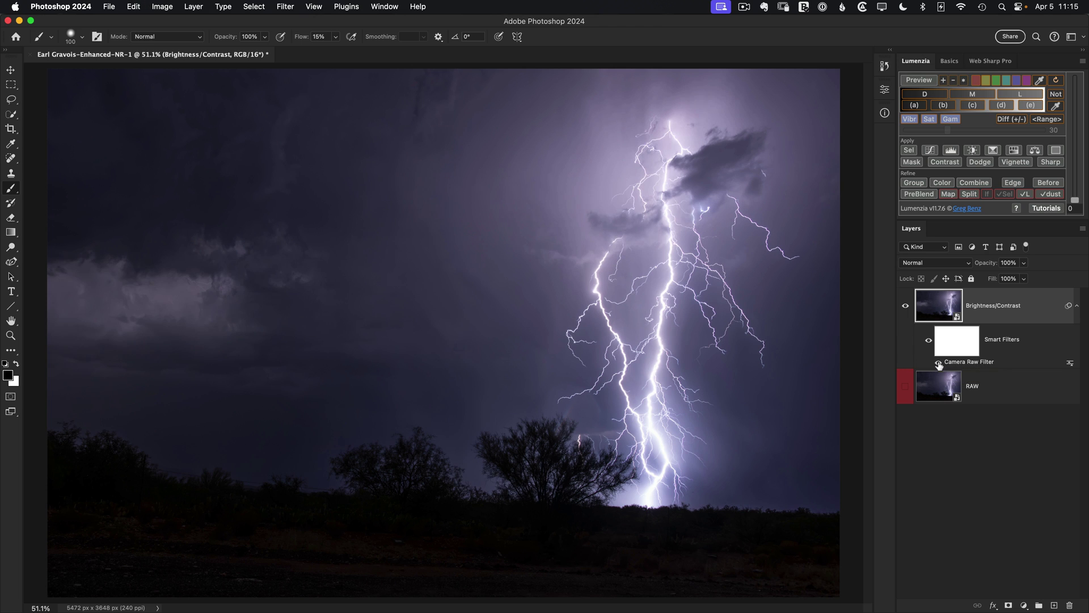
pyautogui.click(939, 363)
pyautogui.click(939, 363)
# - Invert the smart filter mask to black, then paint white over the lightning bolt and left clouds with a 250 brush
pyautogui.click(947, 347)
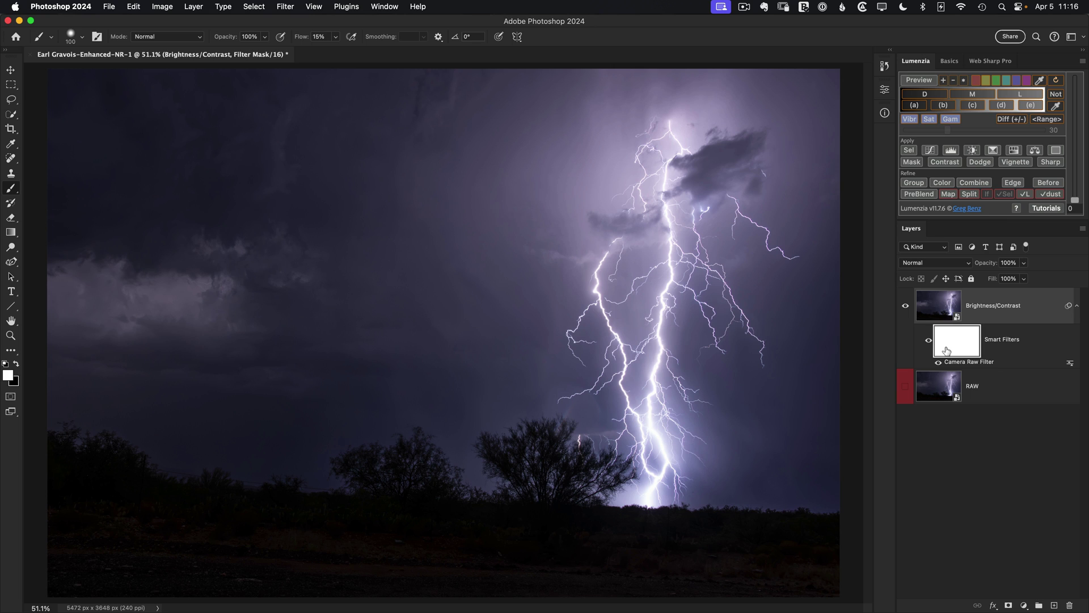
pyautogui.press('super+i')
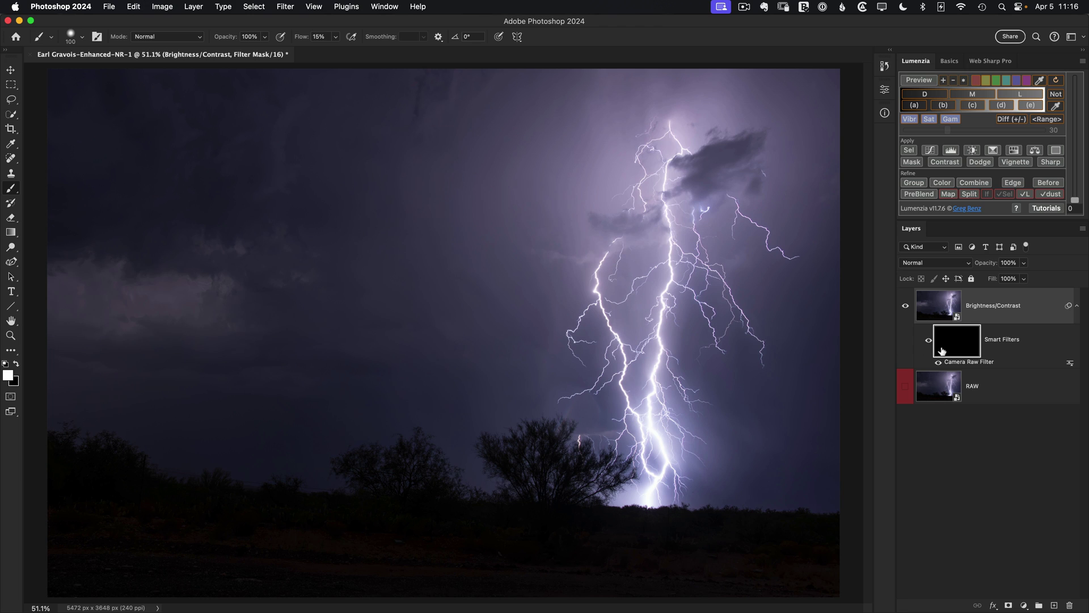
pyautogui.press(']')
pyautogui.press(']')
pyautogui.press(']')
pyautogui.press(']')
pyautogui.press(']')
pyautogui.press(']')
pyautogui.press(']')
pyautogui.press(']')
pyautogui.press(']')
pyautogui.press(']')
pyautogui.press(']')
pyautogui.press(']')
pyautogui.press(']')
pyautogui.press(']')
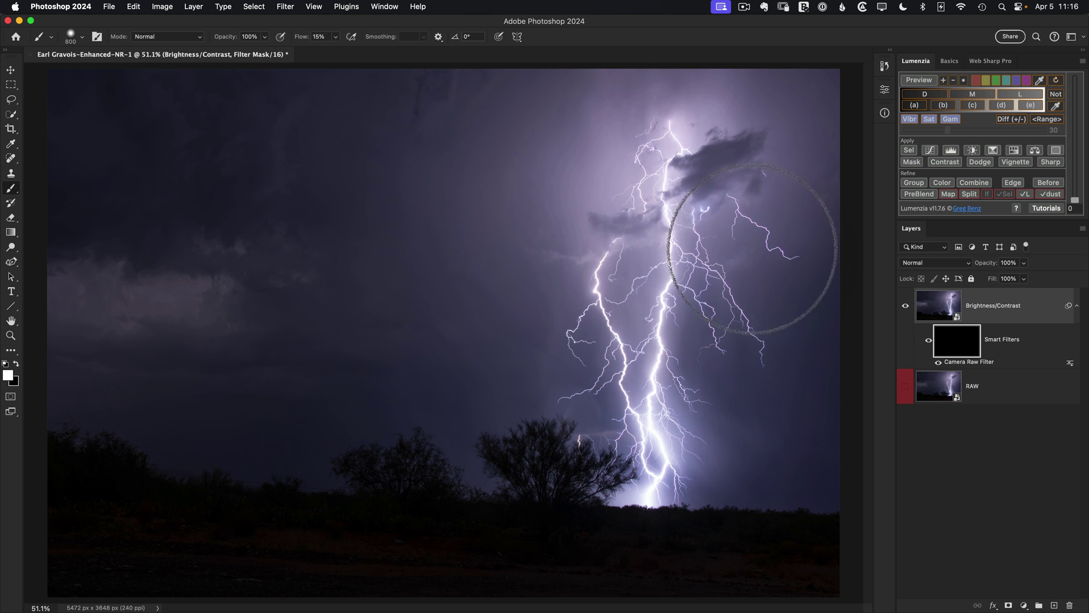
pyautogui.moveTo(722, 294); pyautogui.dragTo(664, 264)
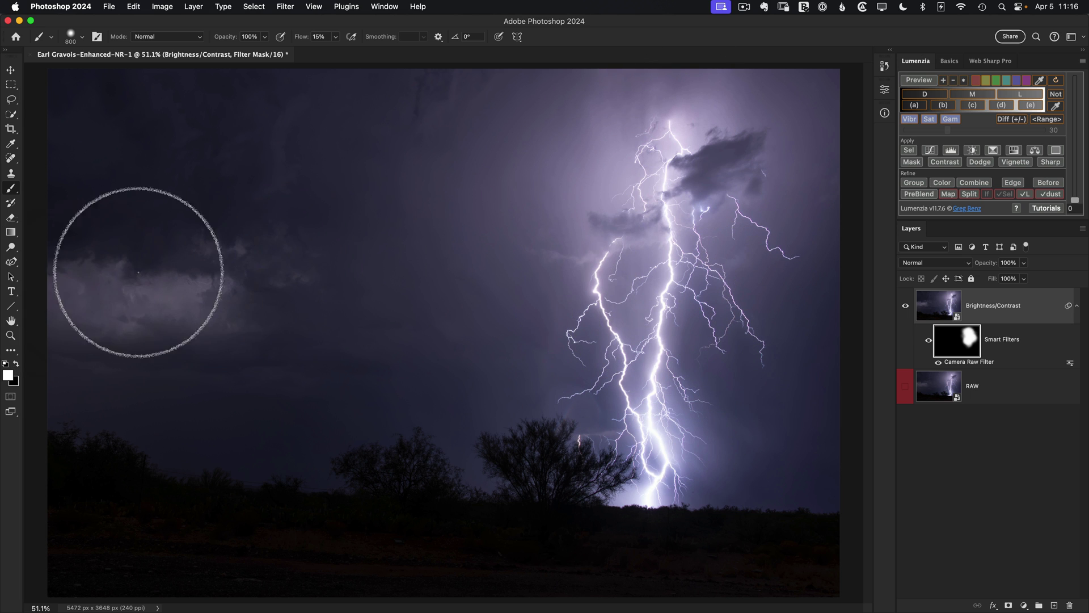
pyautogui.moveTo(217, 295)
pyautogui.mouseDown()
pyautogui.moveTo(49, 324)
pyautogui.moveTo(165, 273)
pyautogui.mouseUp()
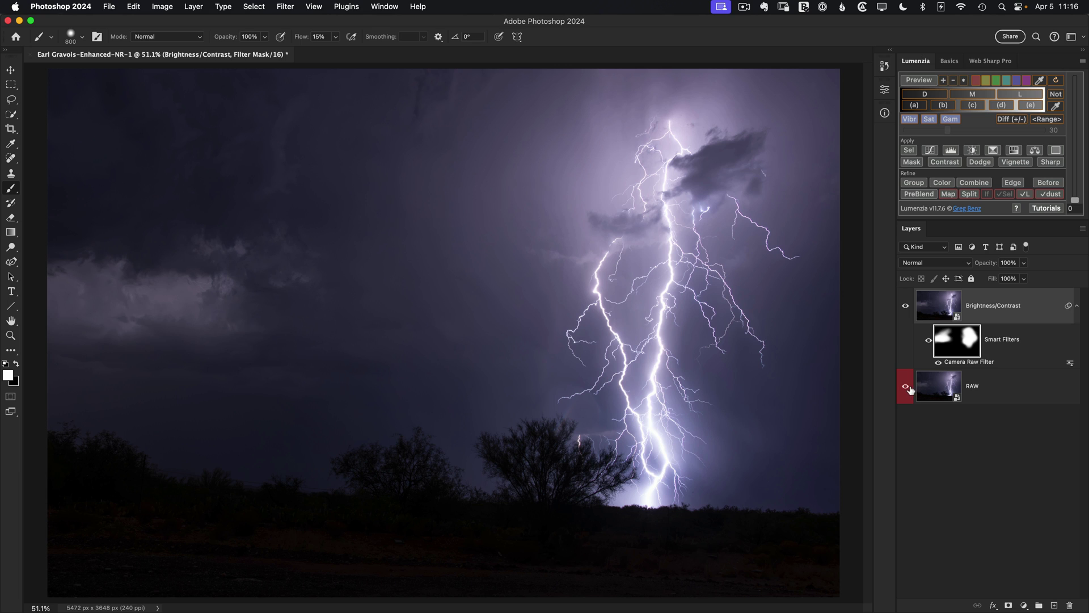
pyautogui.click(906, 308)
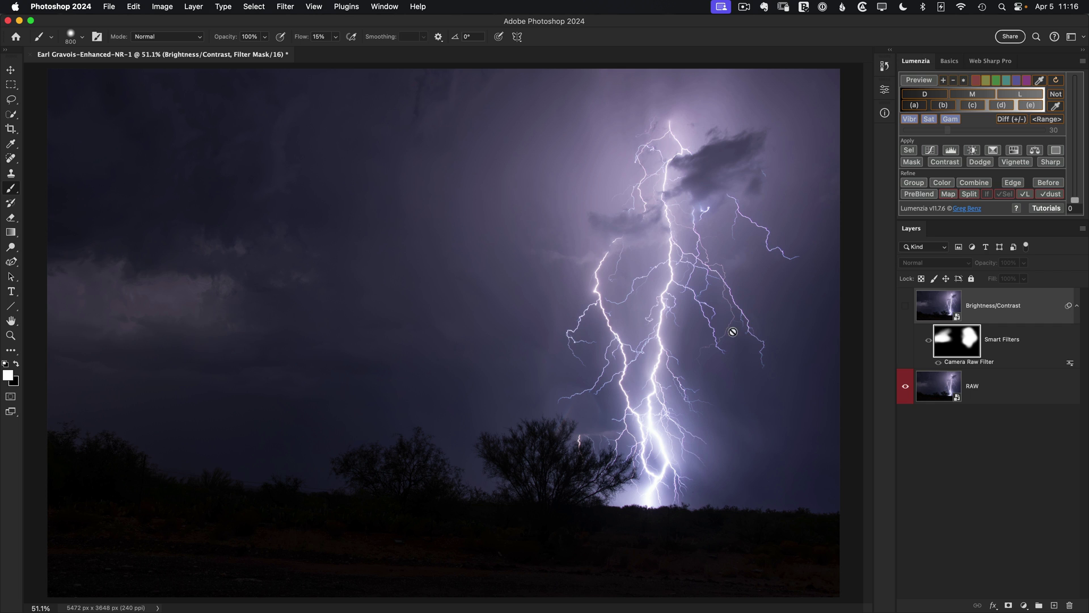
pyautogui.click(906, 308)
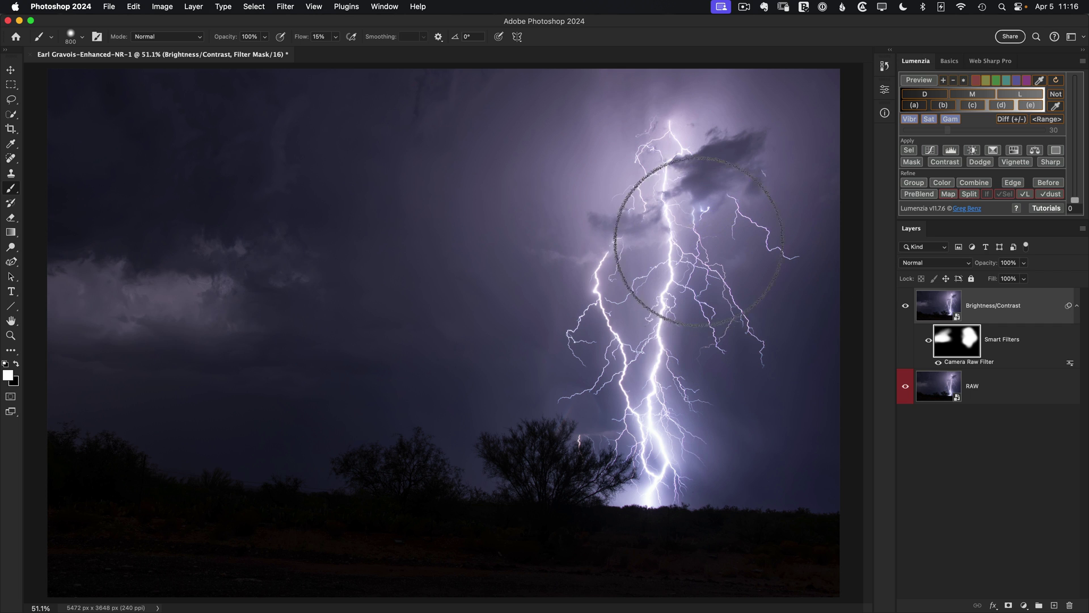
pyautogui.press('v')
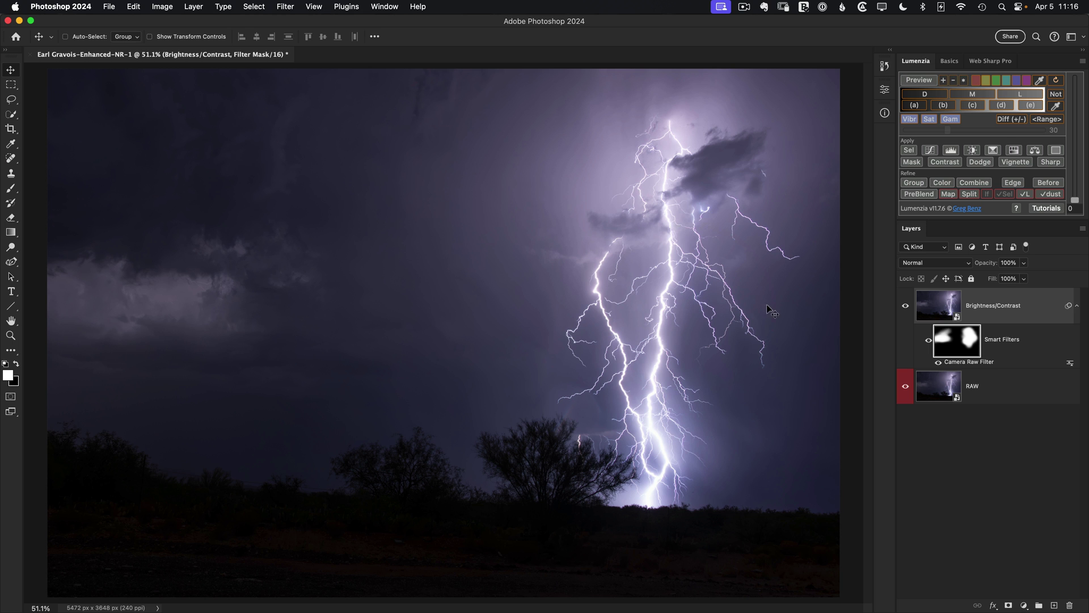
pyautogui.click(905, 307)
pyautogui.click(905, 307)
pyautogui.press('z')
pyautogui.moveTo(717, 288); pyautogui.dragTo(766, 327)
pyautogui.click(906, 309)
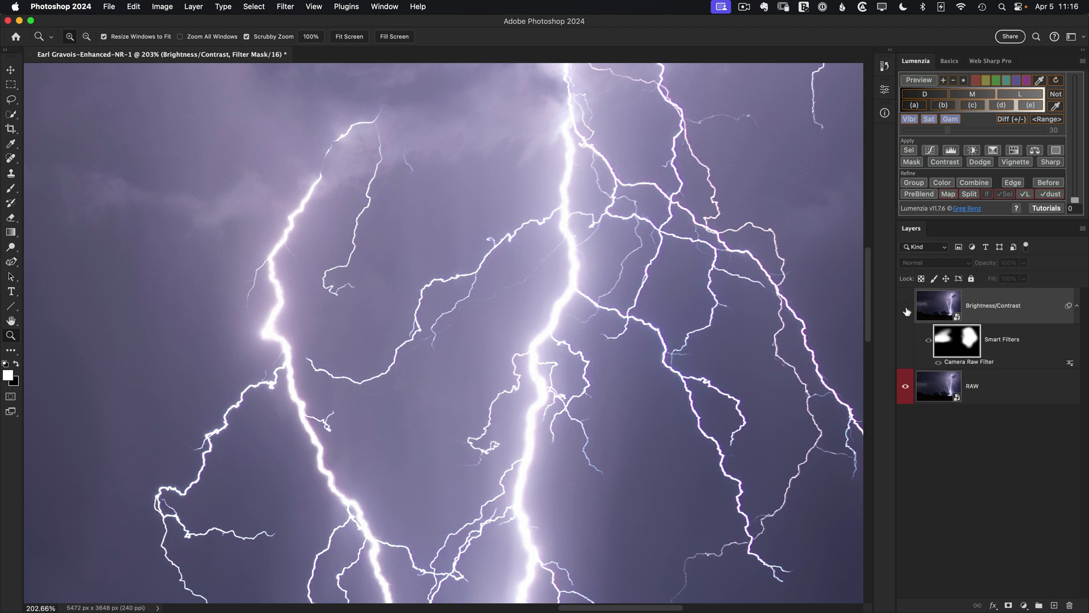
pyautogui.click(906, 310)
pyautogui.click(906, 310)
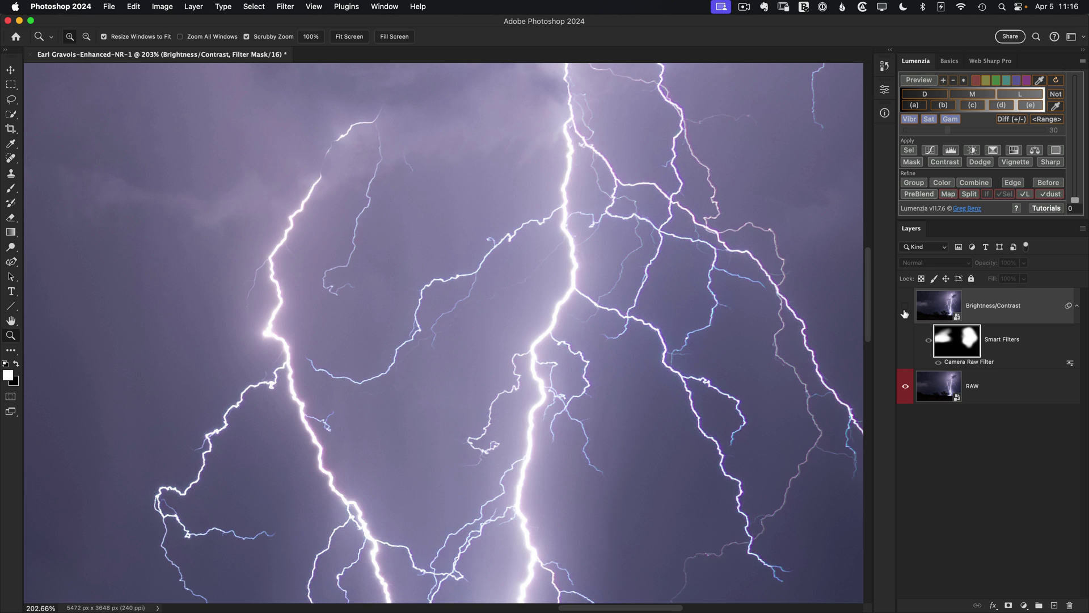
pyautogui.click(906, 311)
pyautogui.click(906, 310)
pyautogui.click(906, 310)
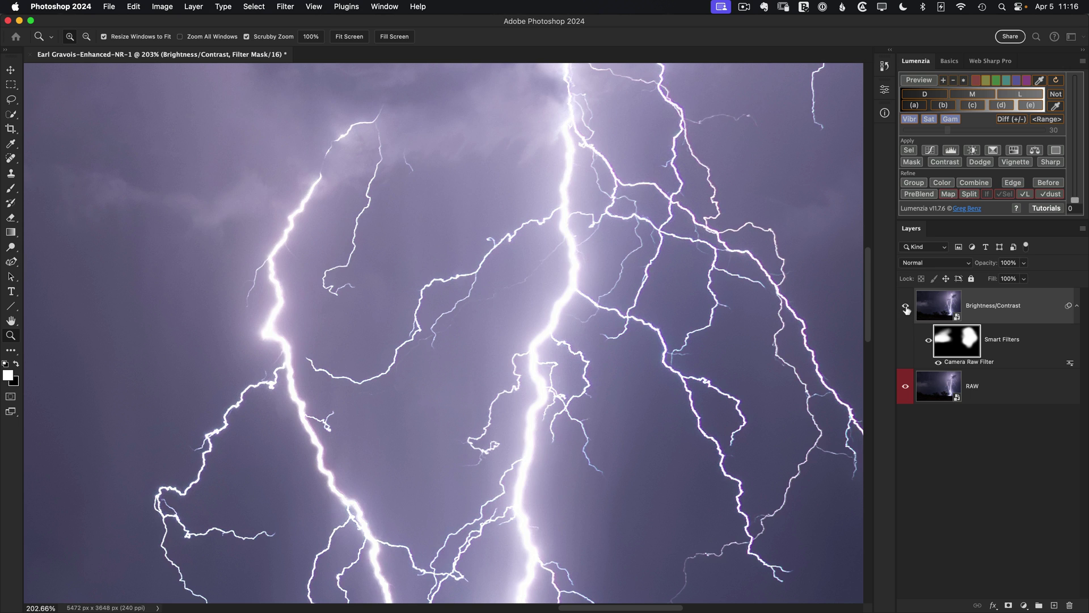
pyautogui.click(907, 309)
pyautogui.click(906, 309)
pyautogui.press('super+0')
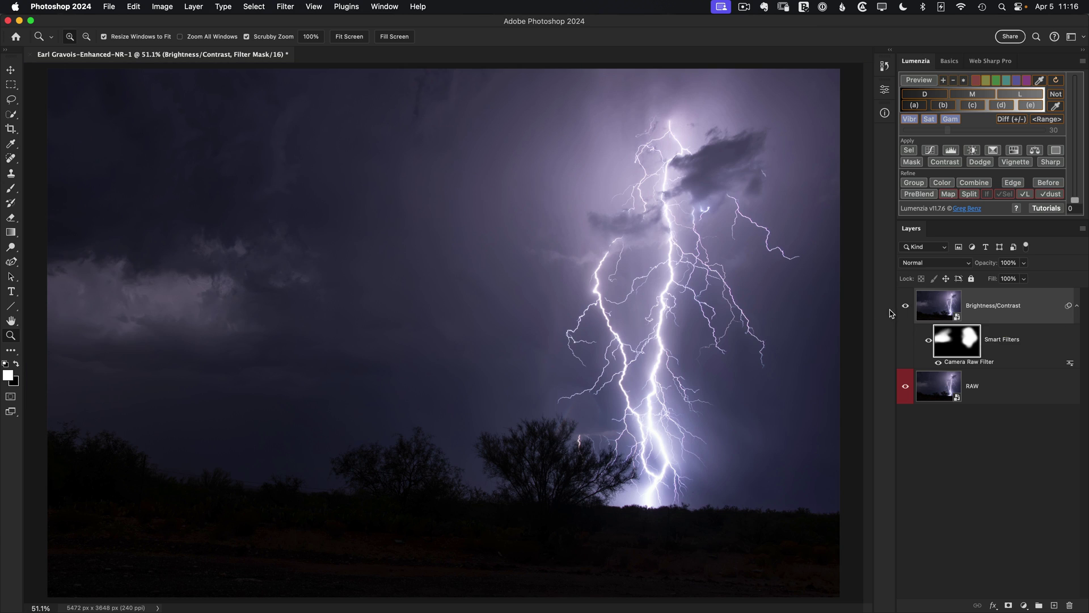
pyautogui.click(1015, 96)
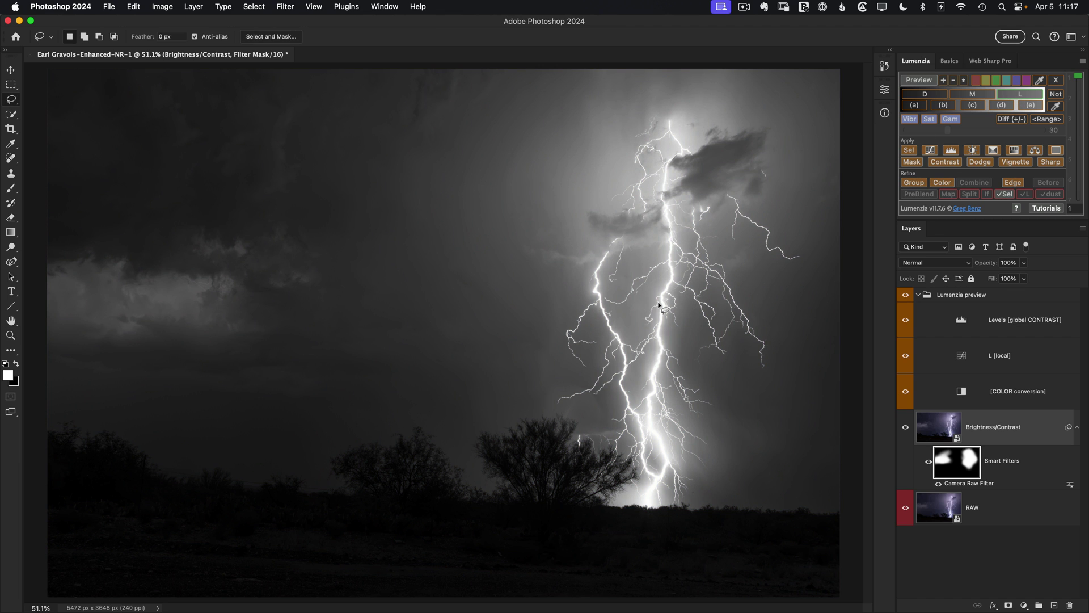
pyautogui.click(1081, 160)
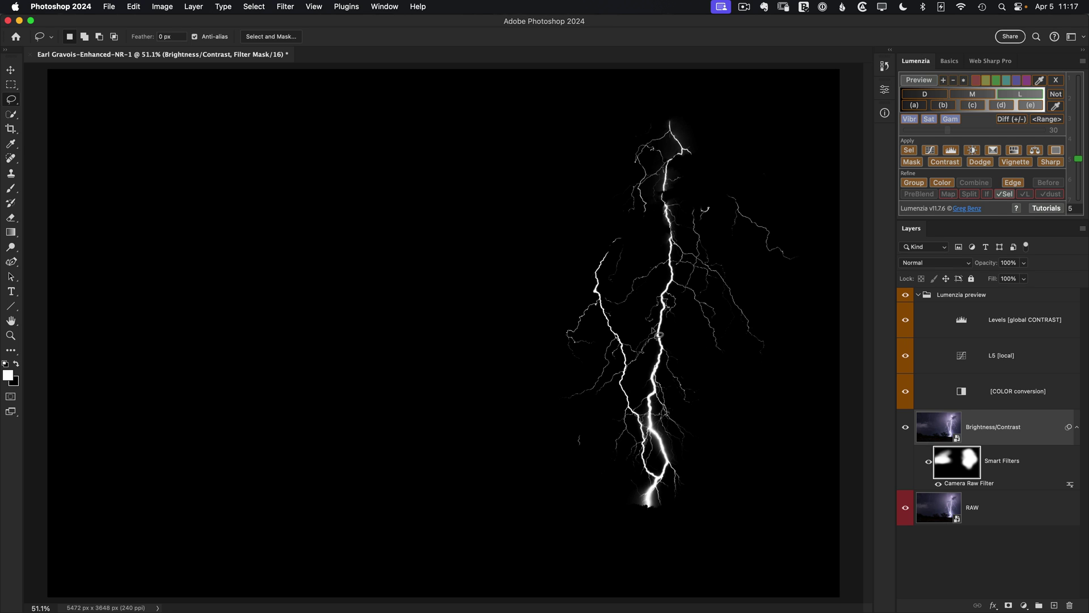
pyautogui.click(1083, 62)
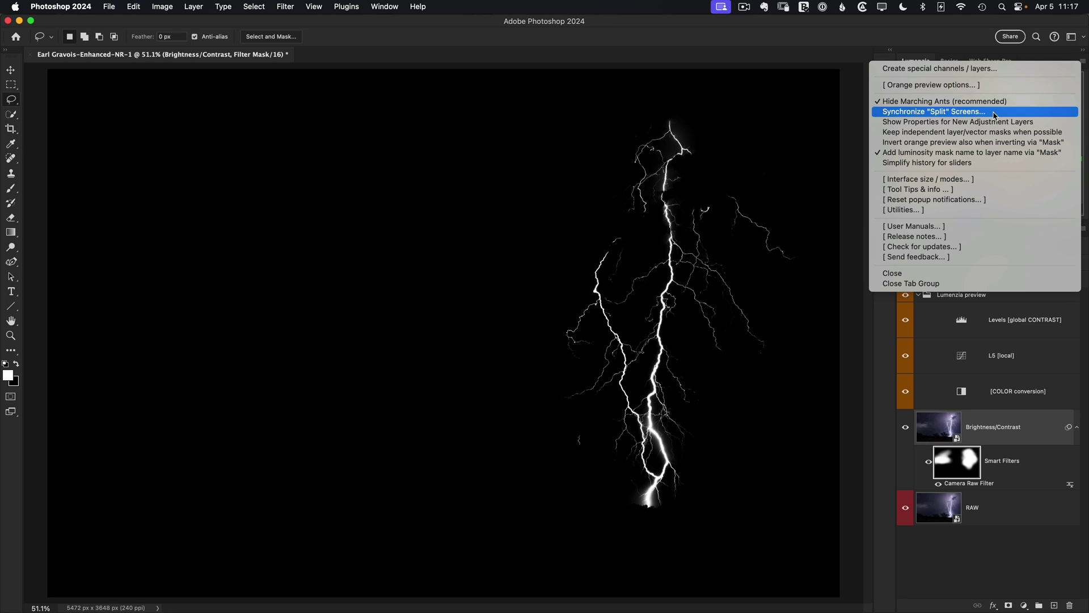
pyautogui.click(987, 85)
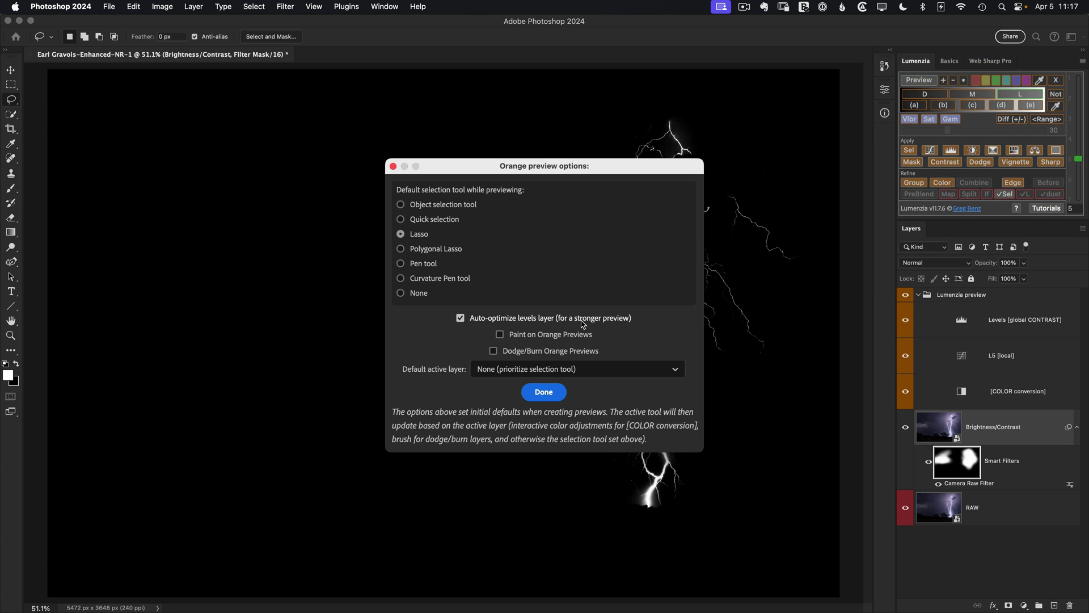
pyautogui.moveTo(583, 324)
pyautogui.click(393, 167)
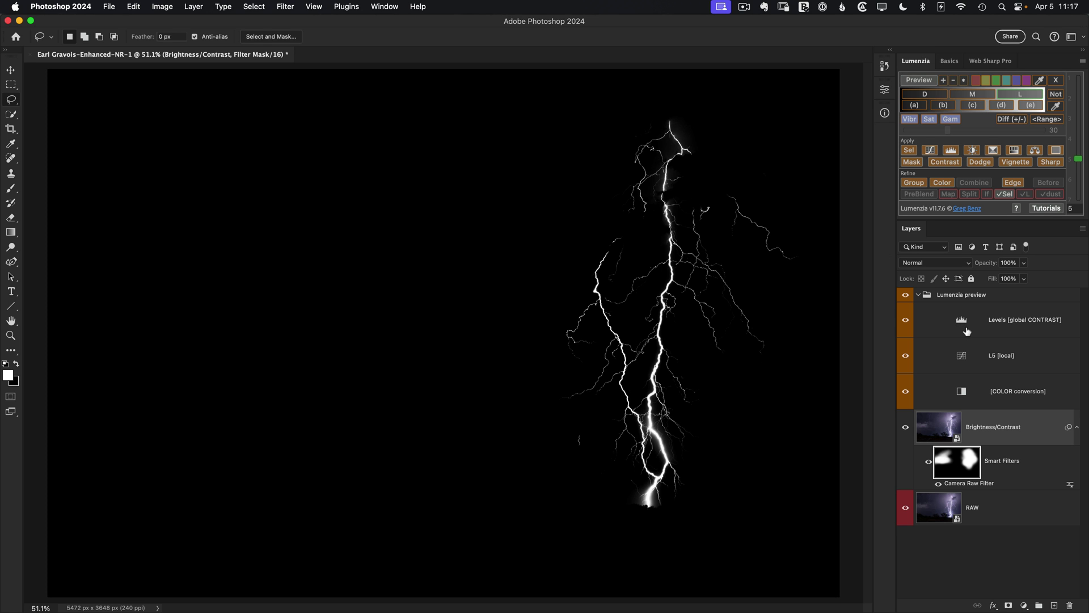
pyautogui.click(1054, 81)
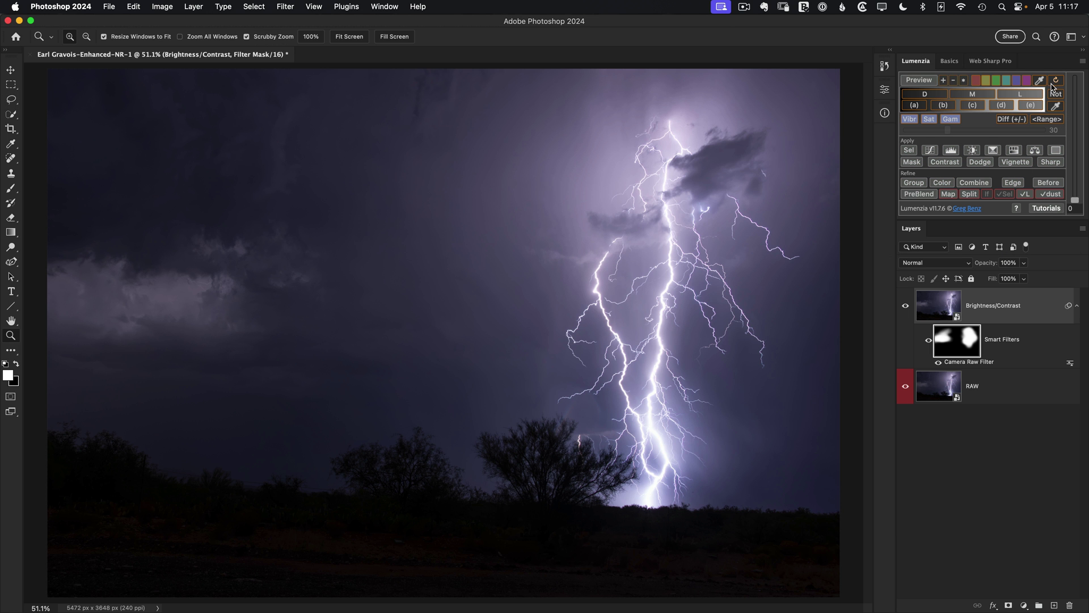